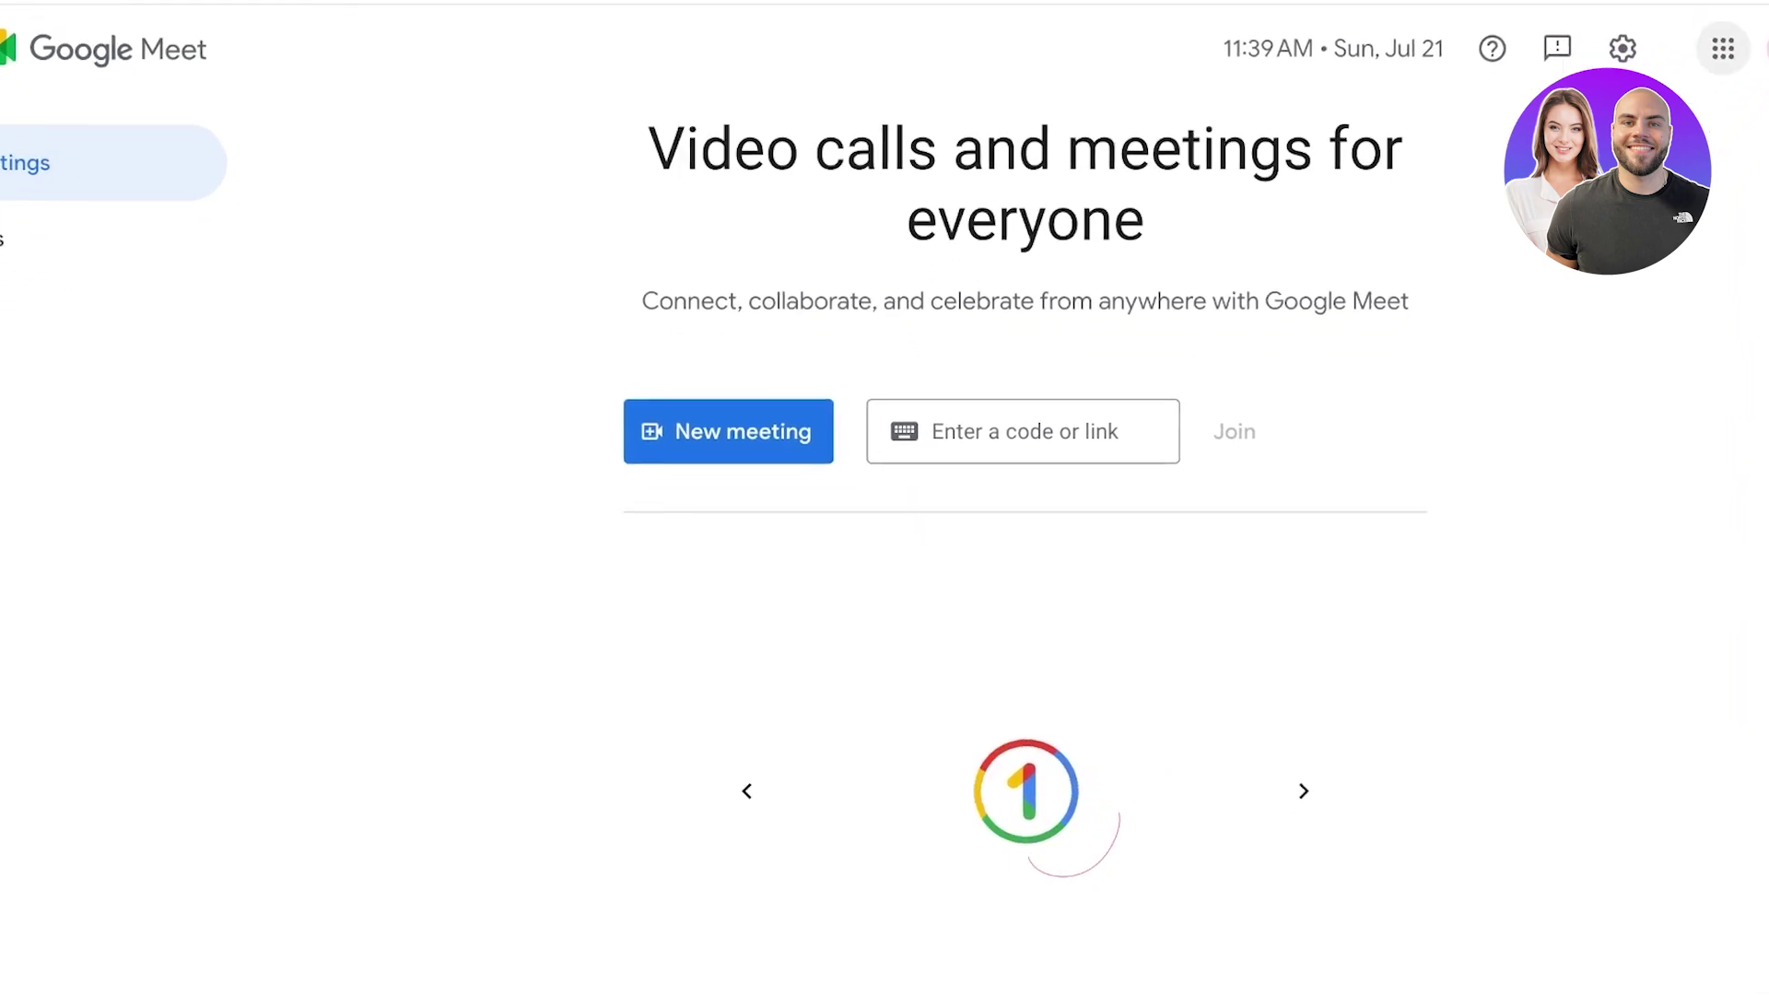
Step: Look over the Google Meet home page and the Calls section, and return to Meetings
left_click(1724, 46)
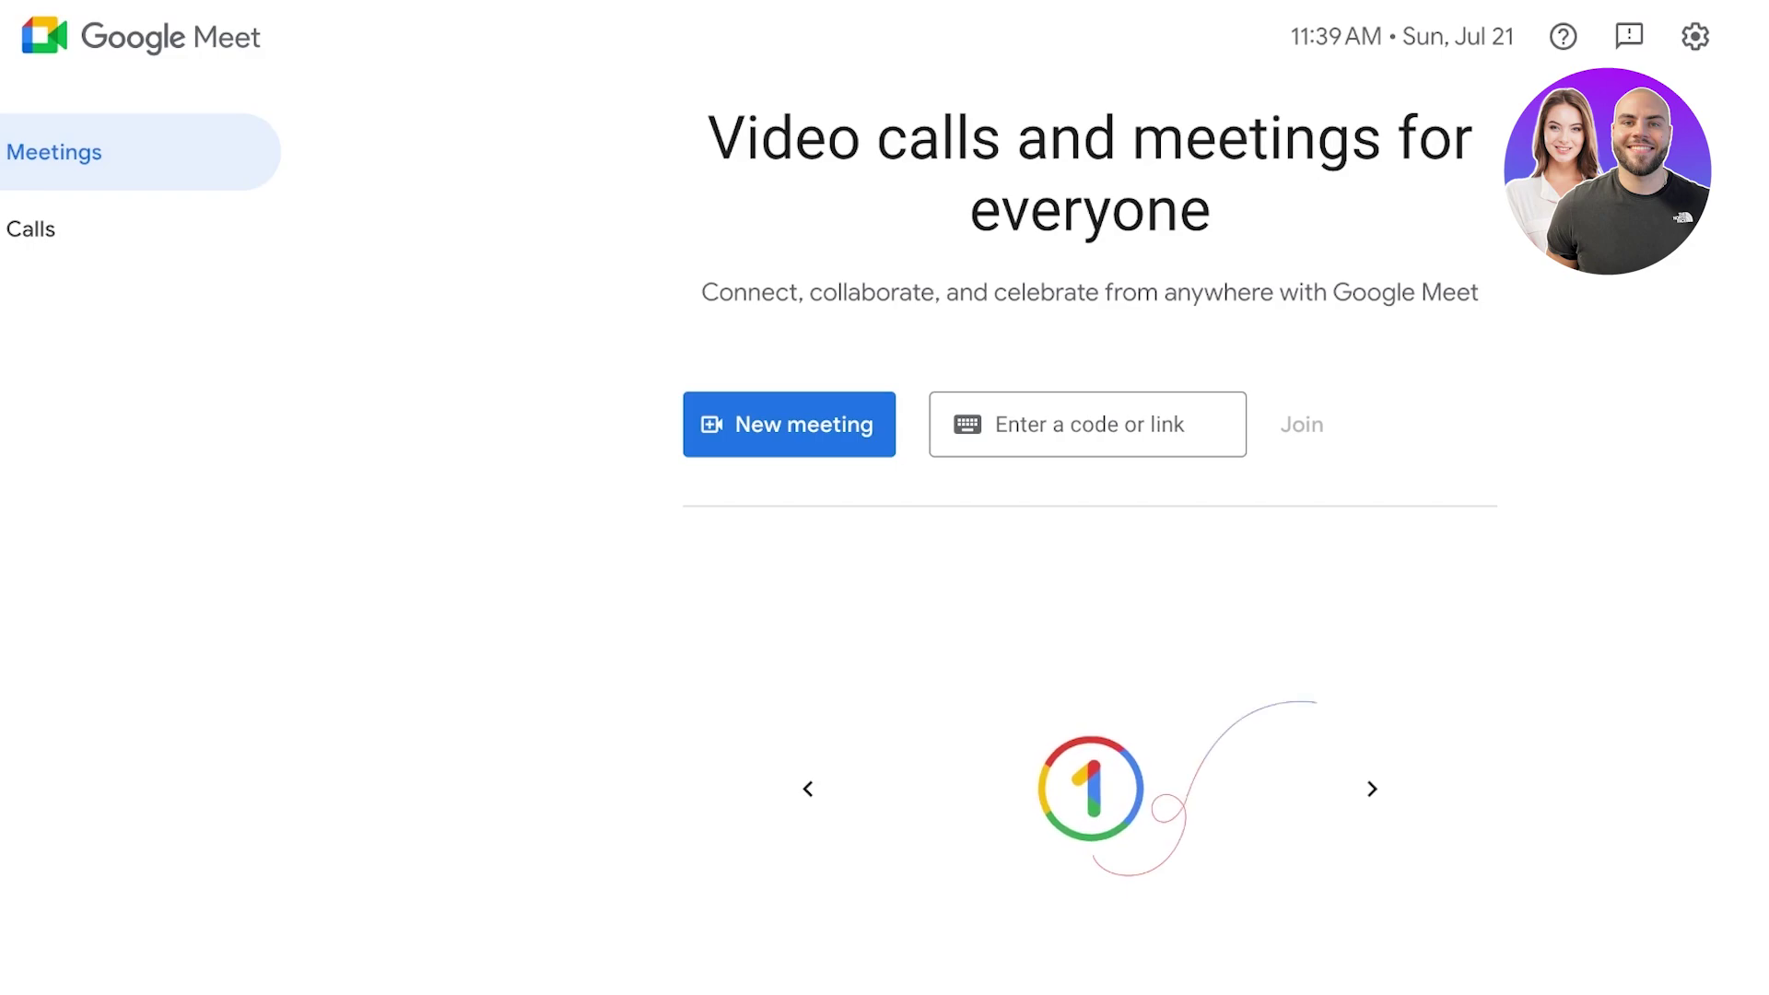
left_click(1088, 424)
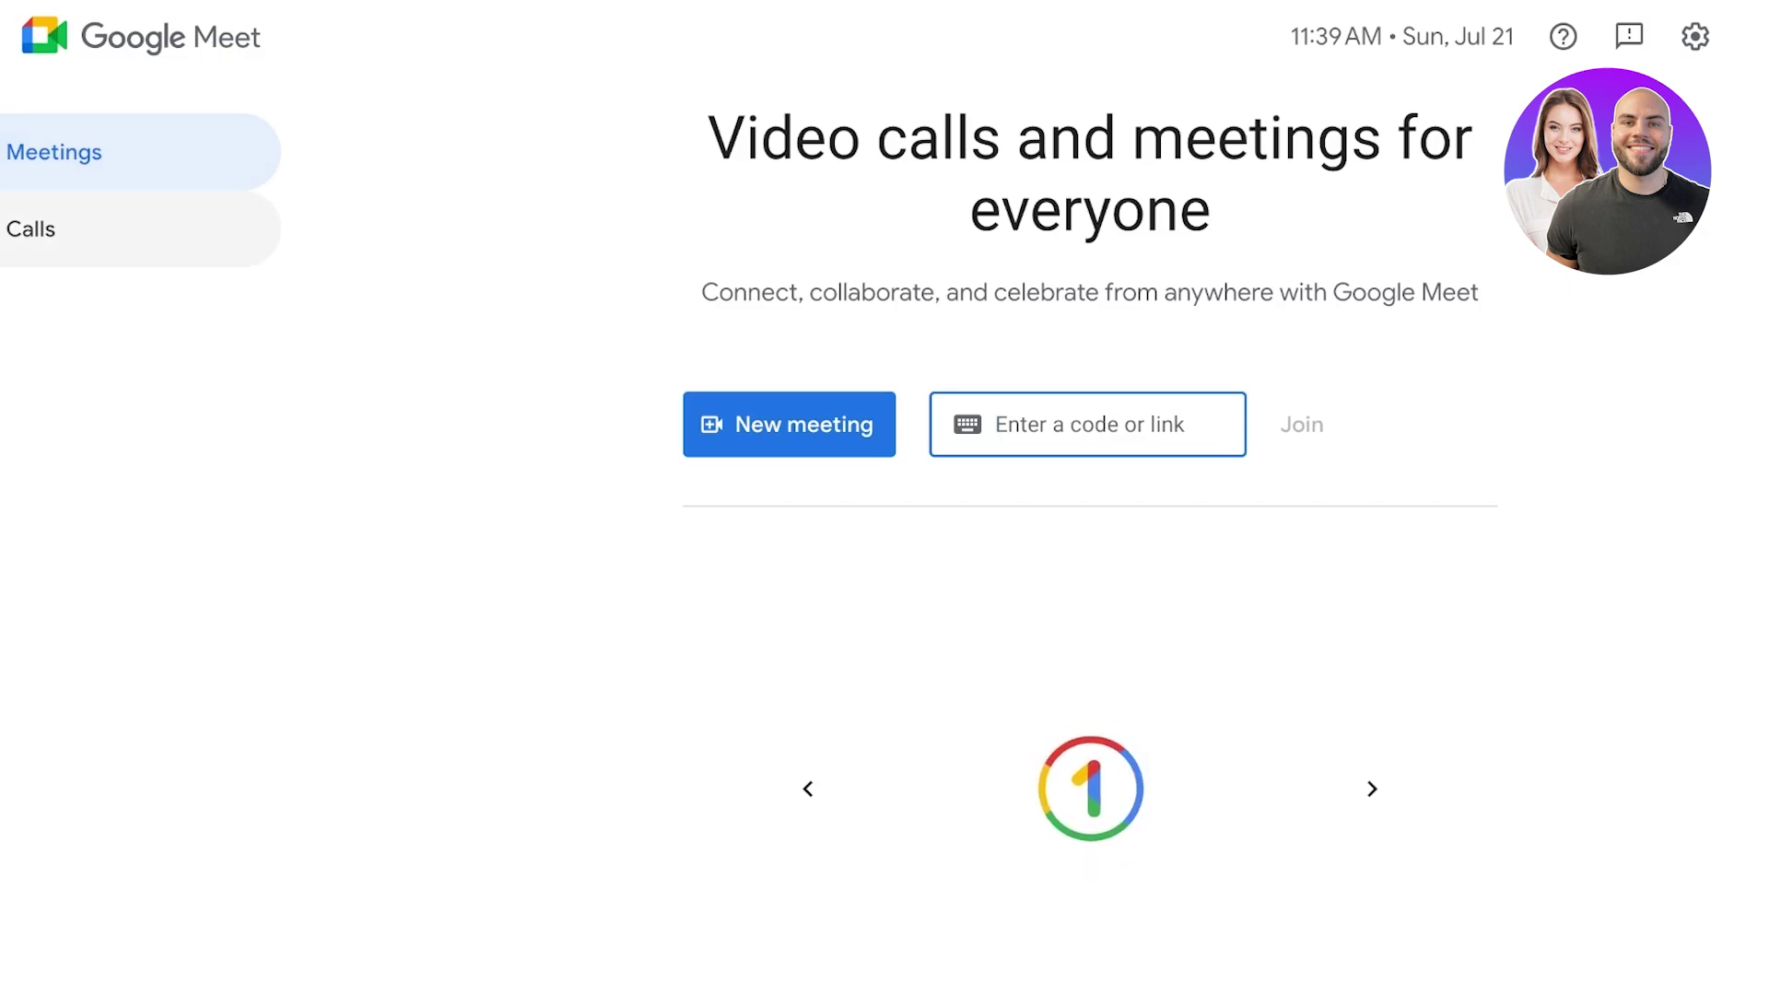
left_click(56, 229)
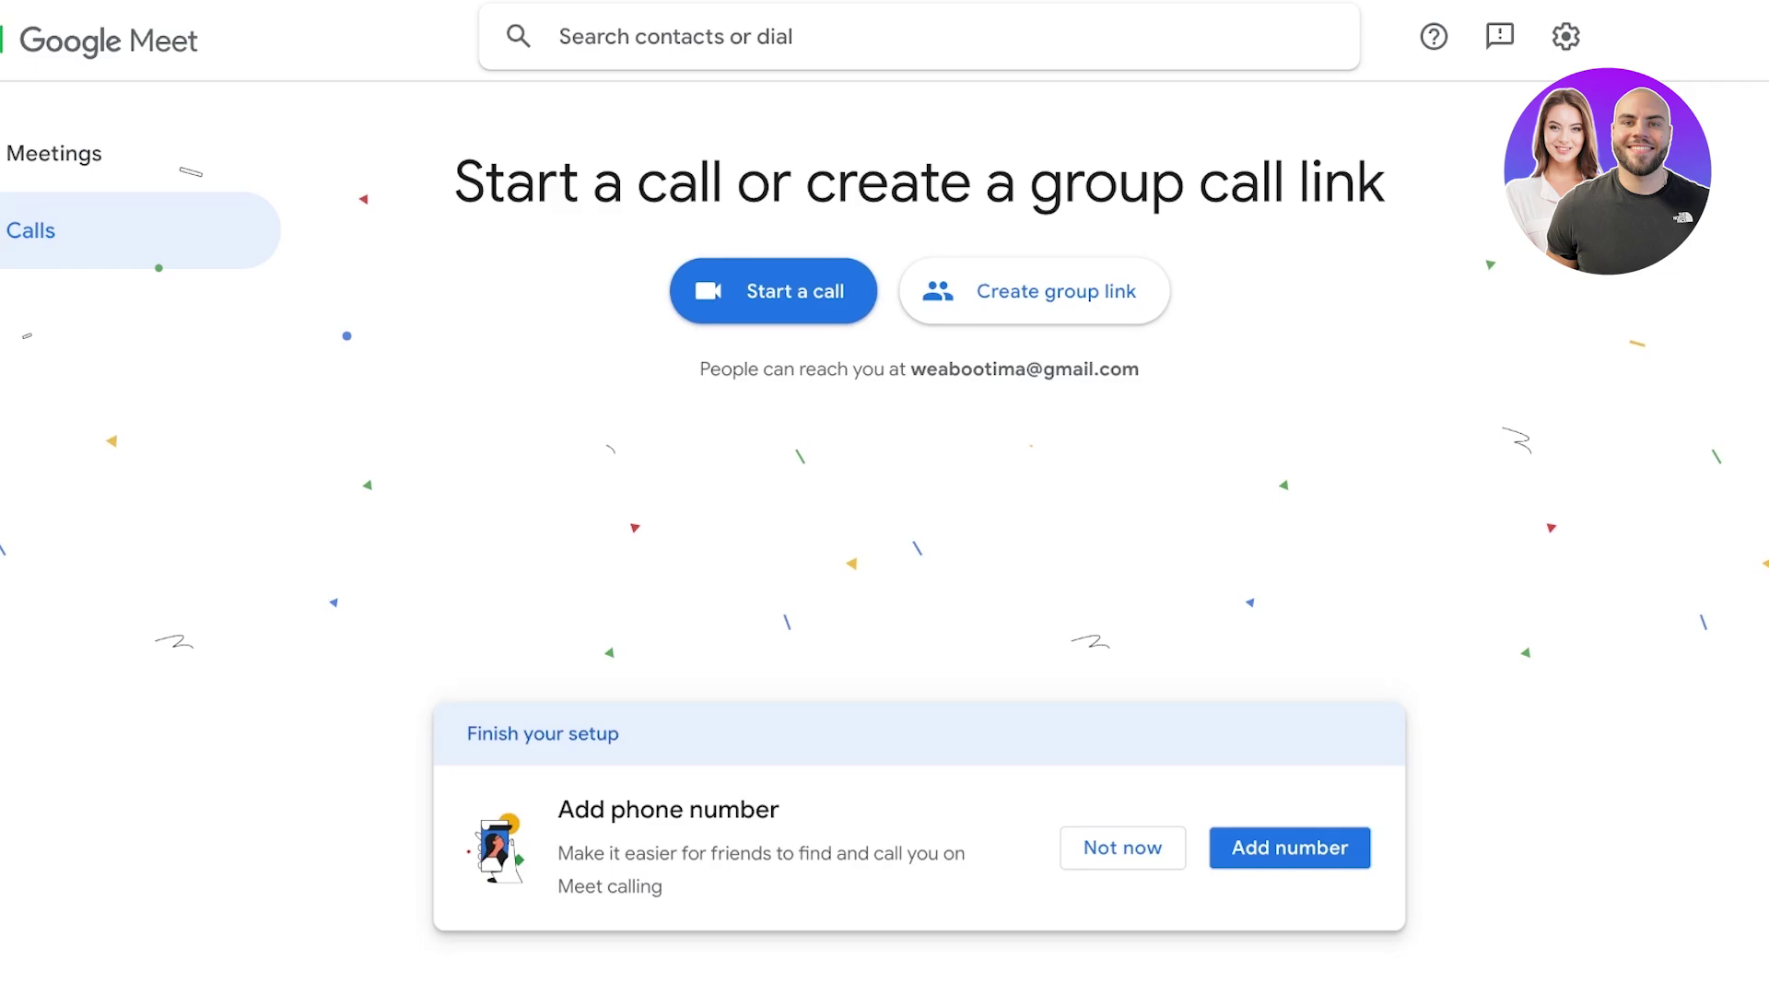
left_click(53, 153)
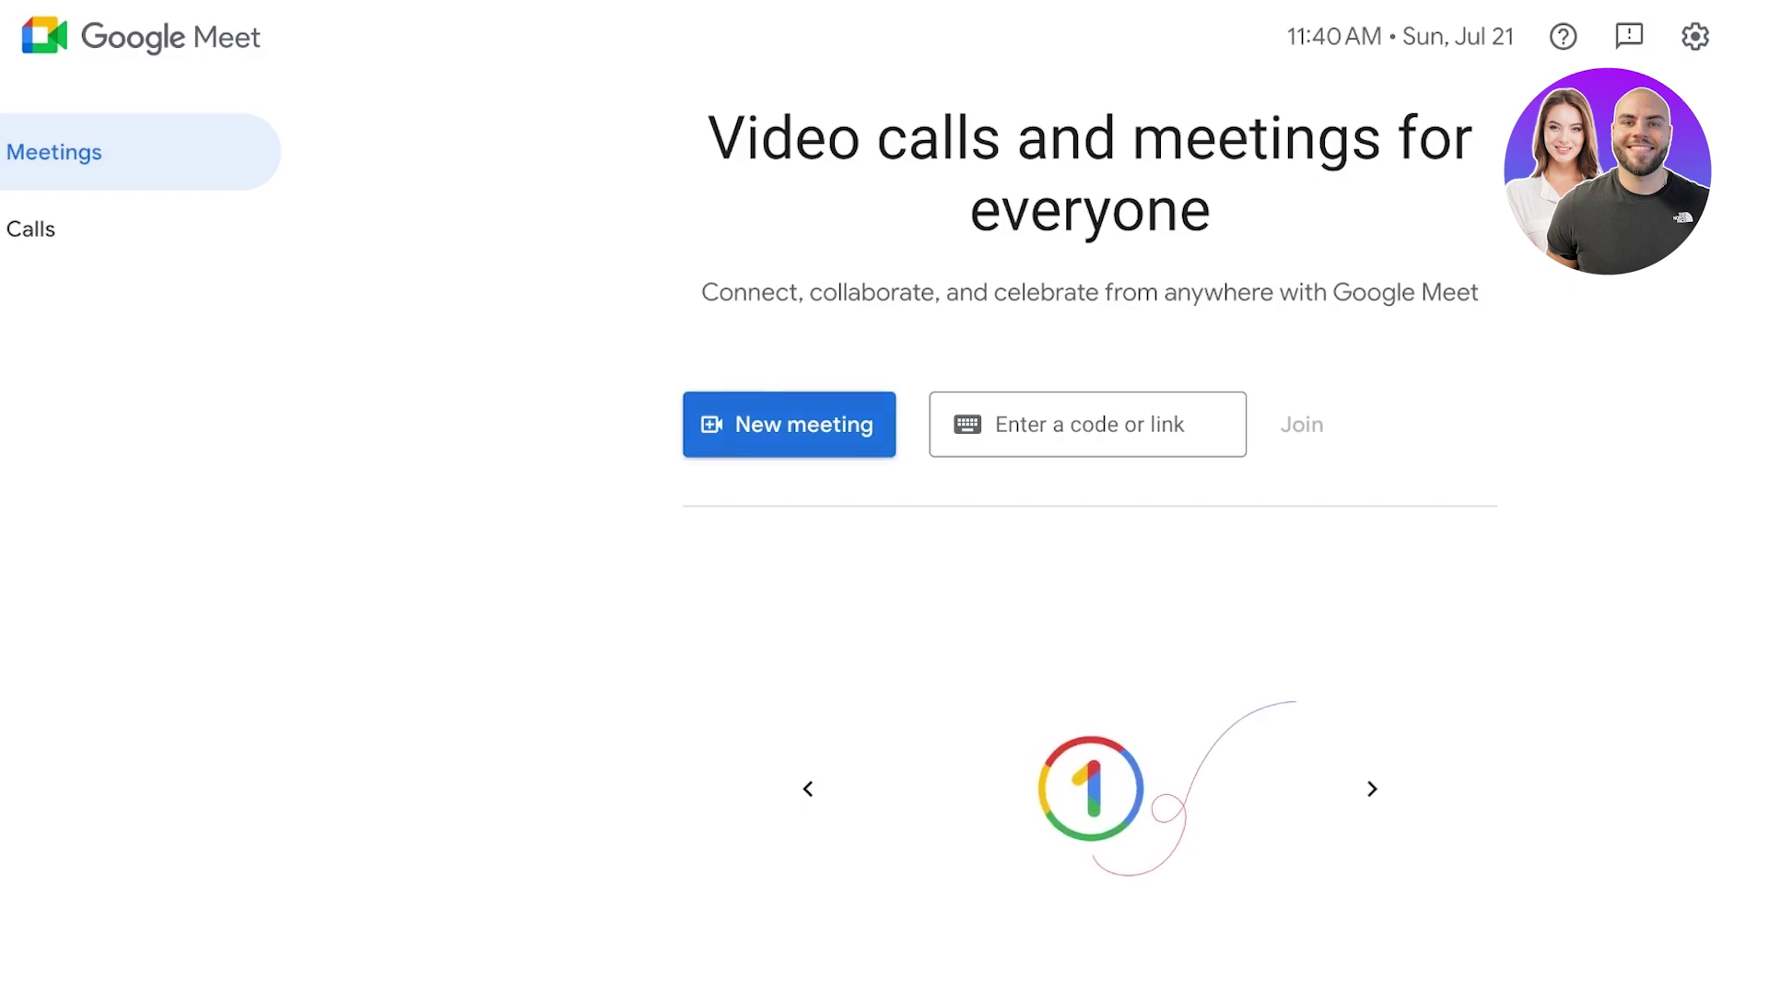
Step: Create a new meeting by scheduling it in Google Calendar
left_click(789, 424)
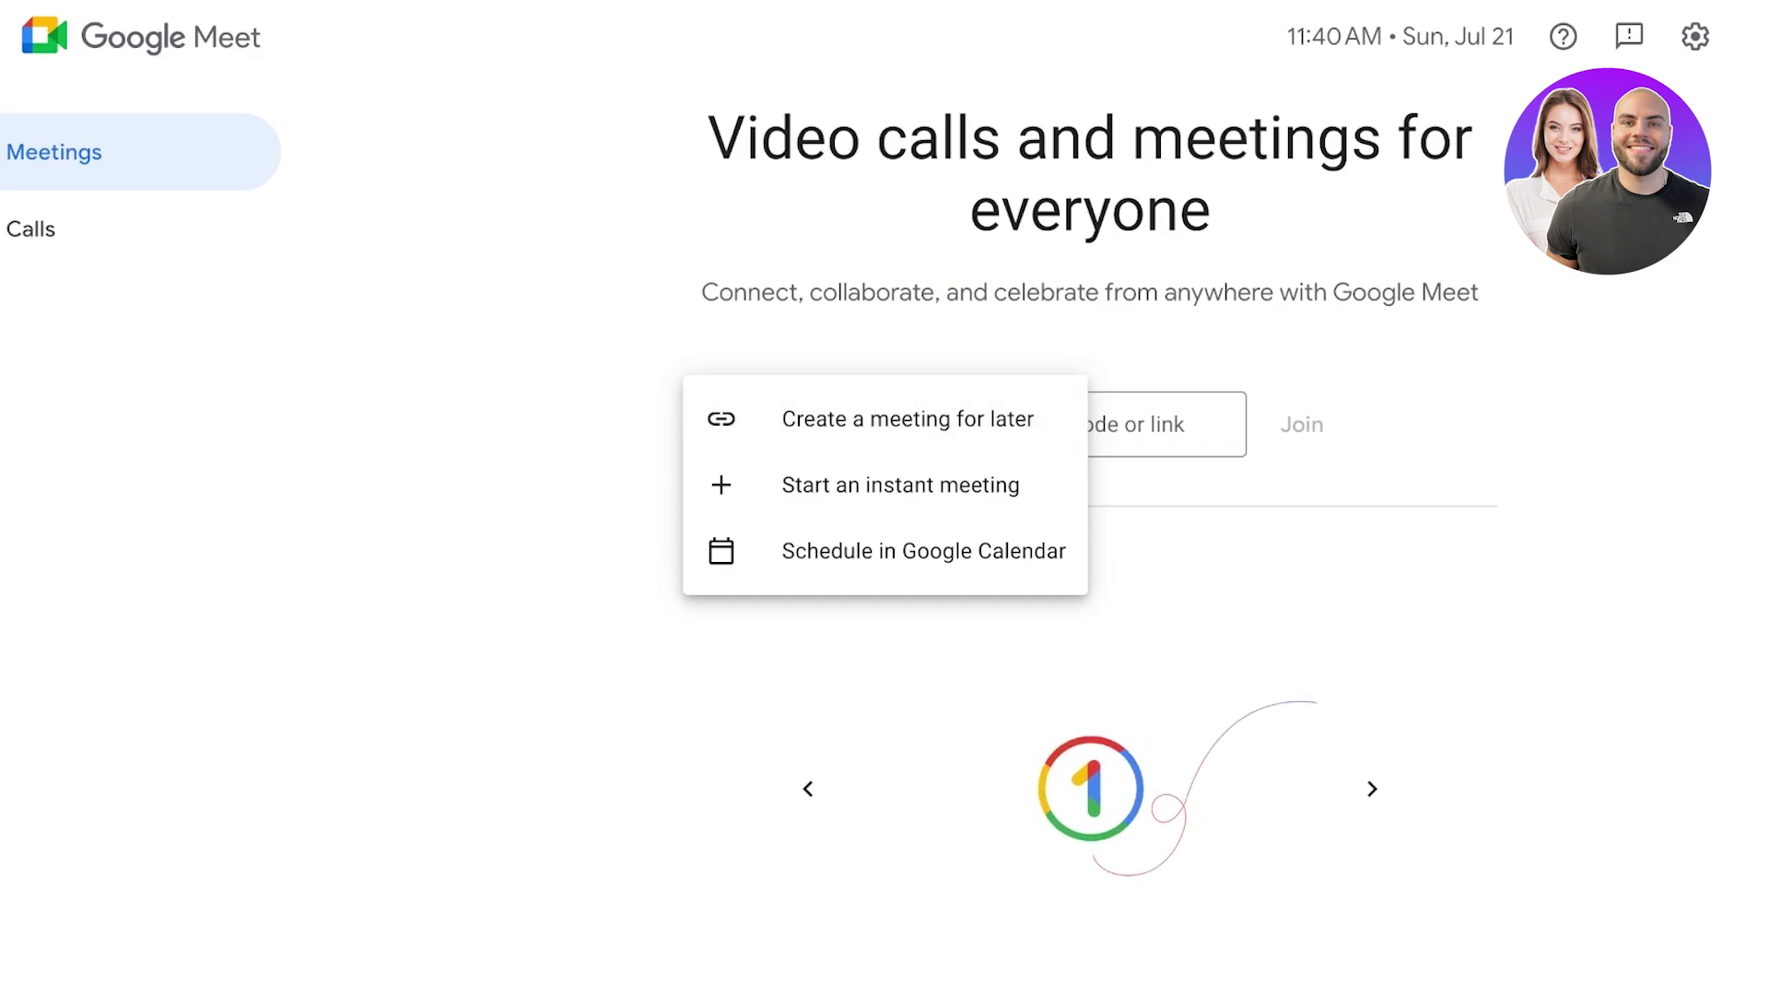
key("Down")
key("Down")
key("Down")
key("Down")
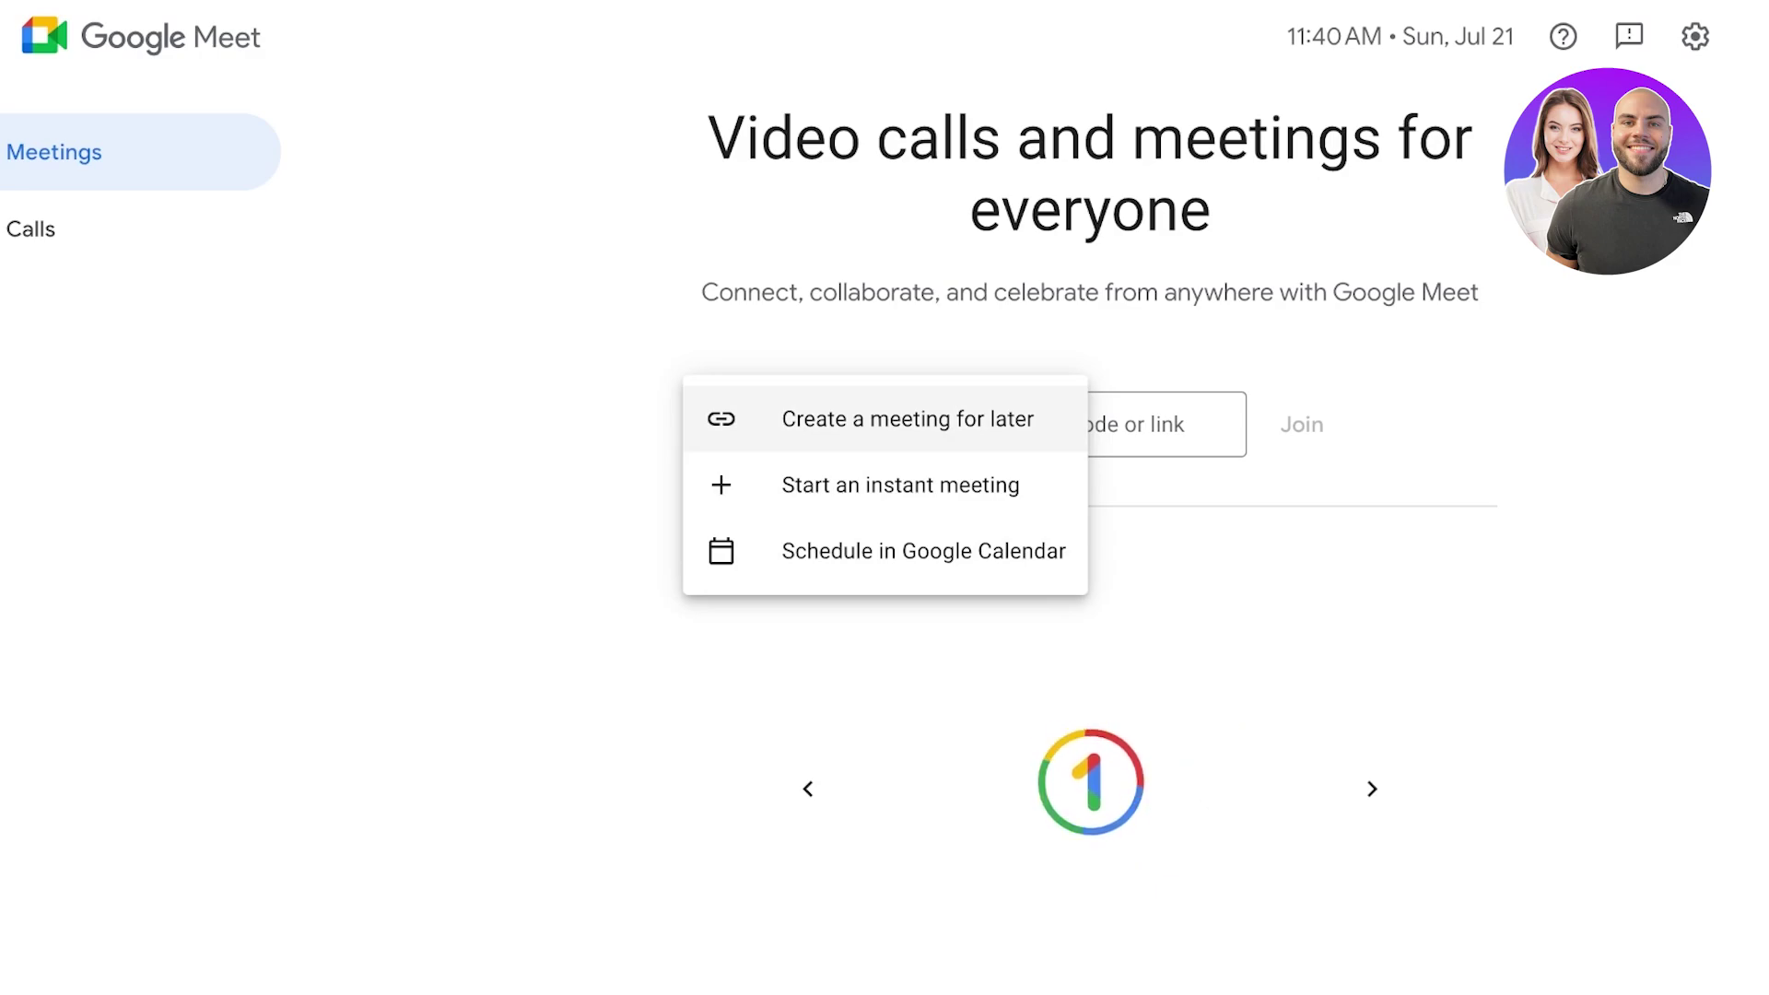
key("Up")
key("Up")
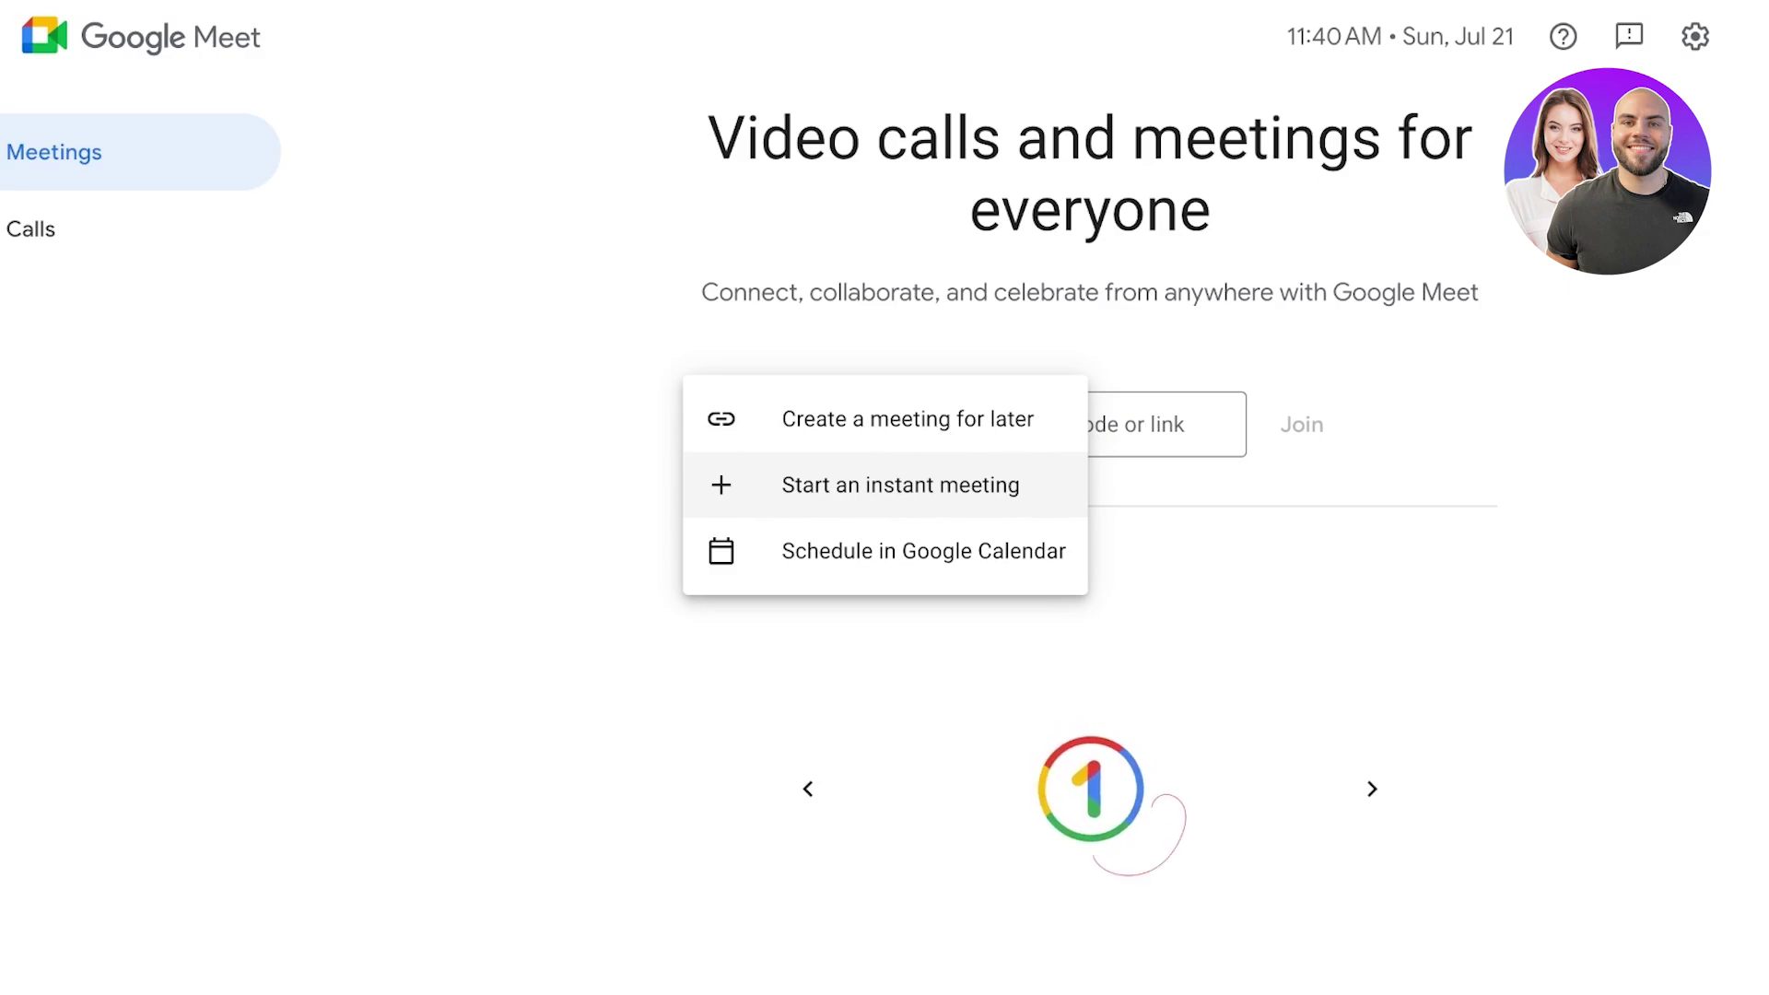
key("Down")
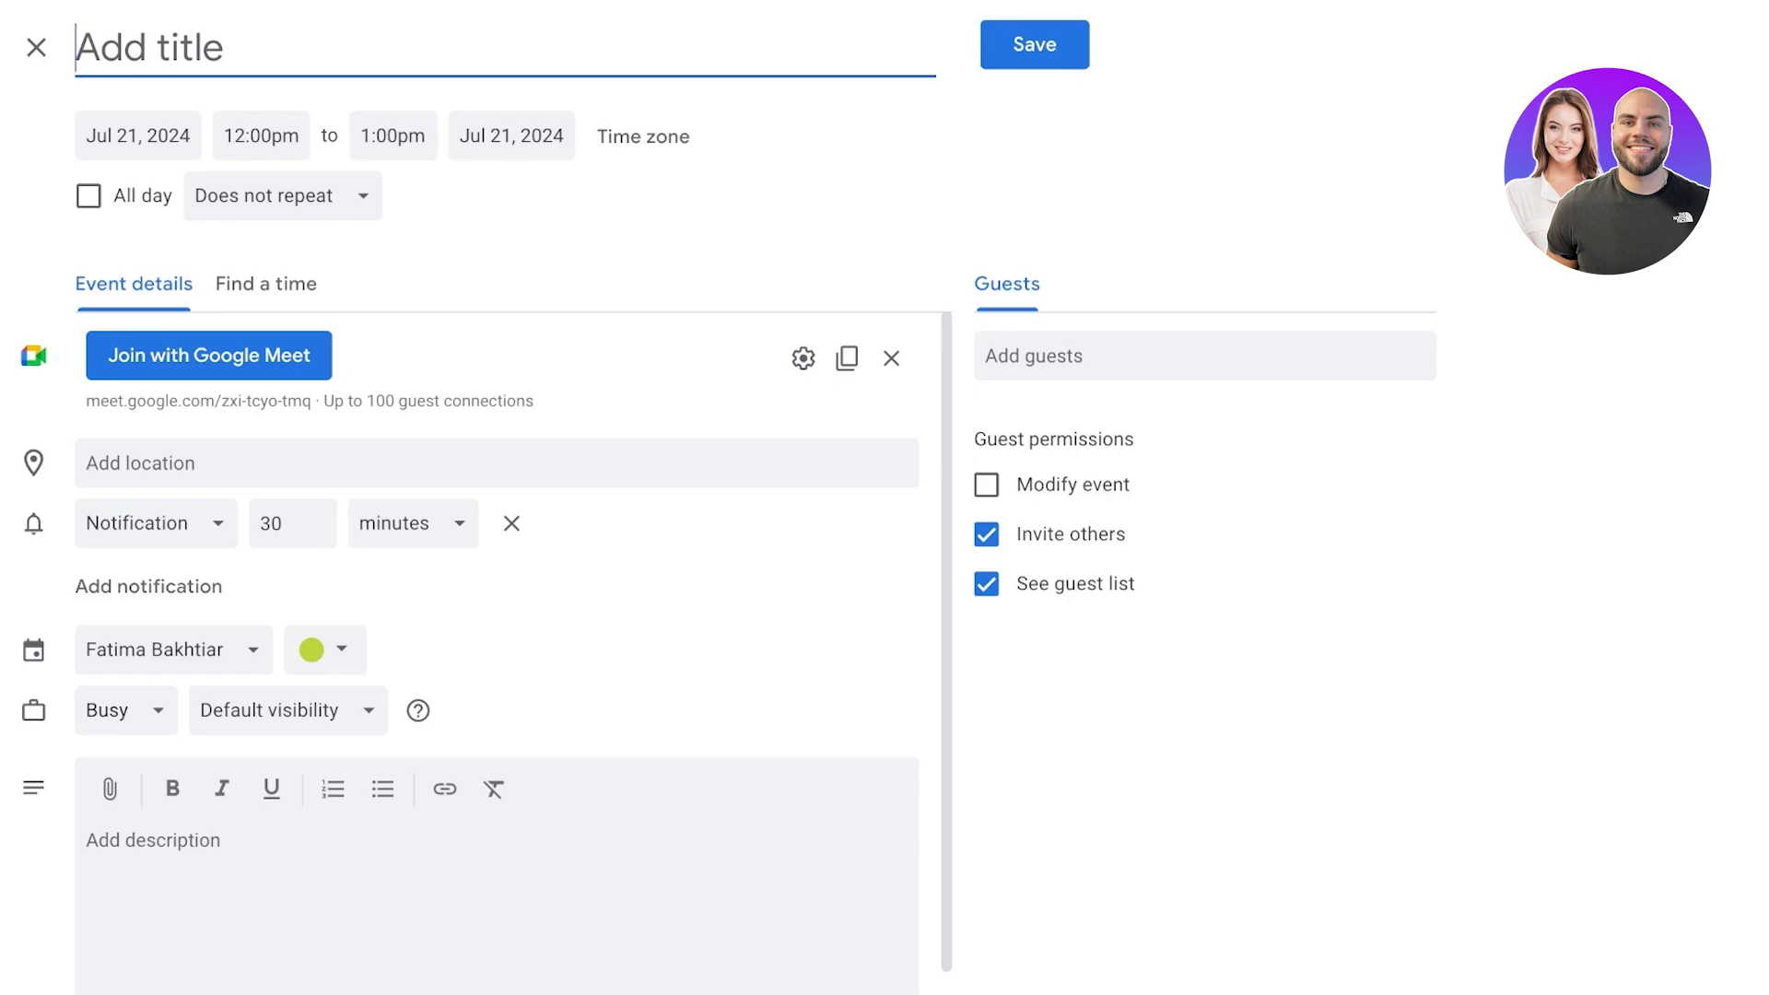
Step: Title the calendar event "Annual Water Consumption Meeting"
type("M")
key("BackSpace")
type("Annual A")
key("BackSpace")
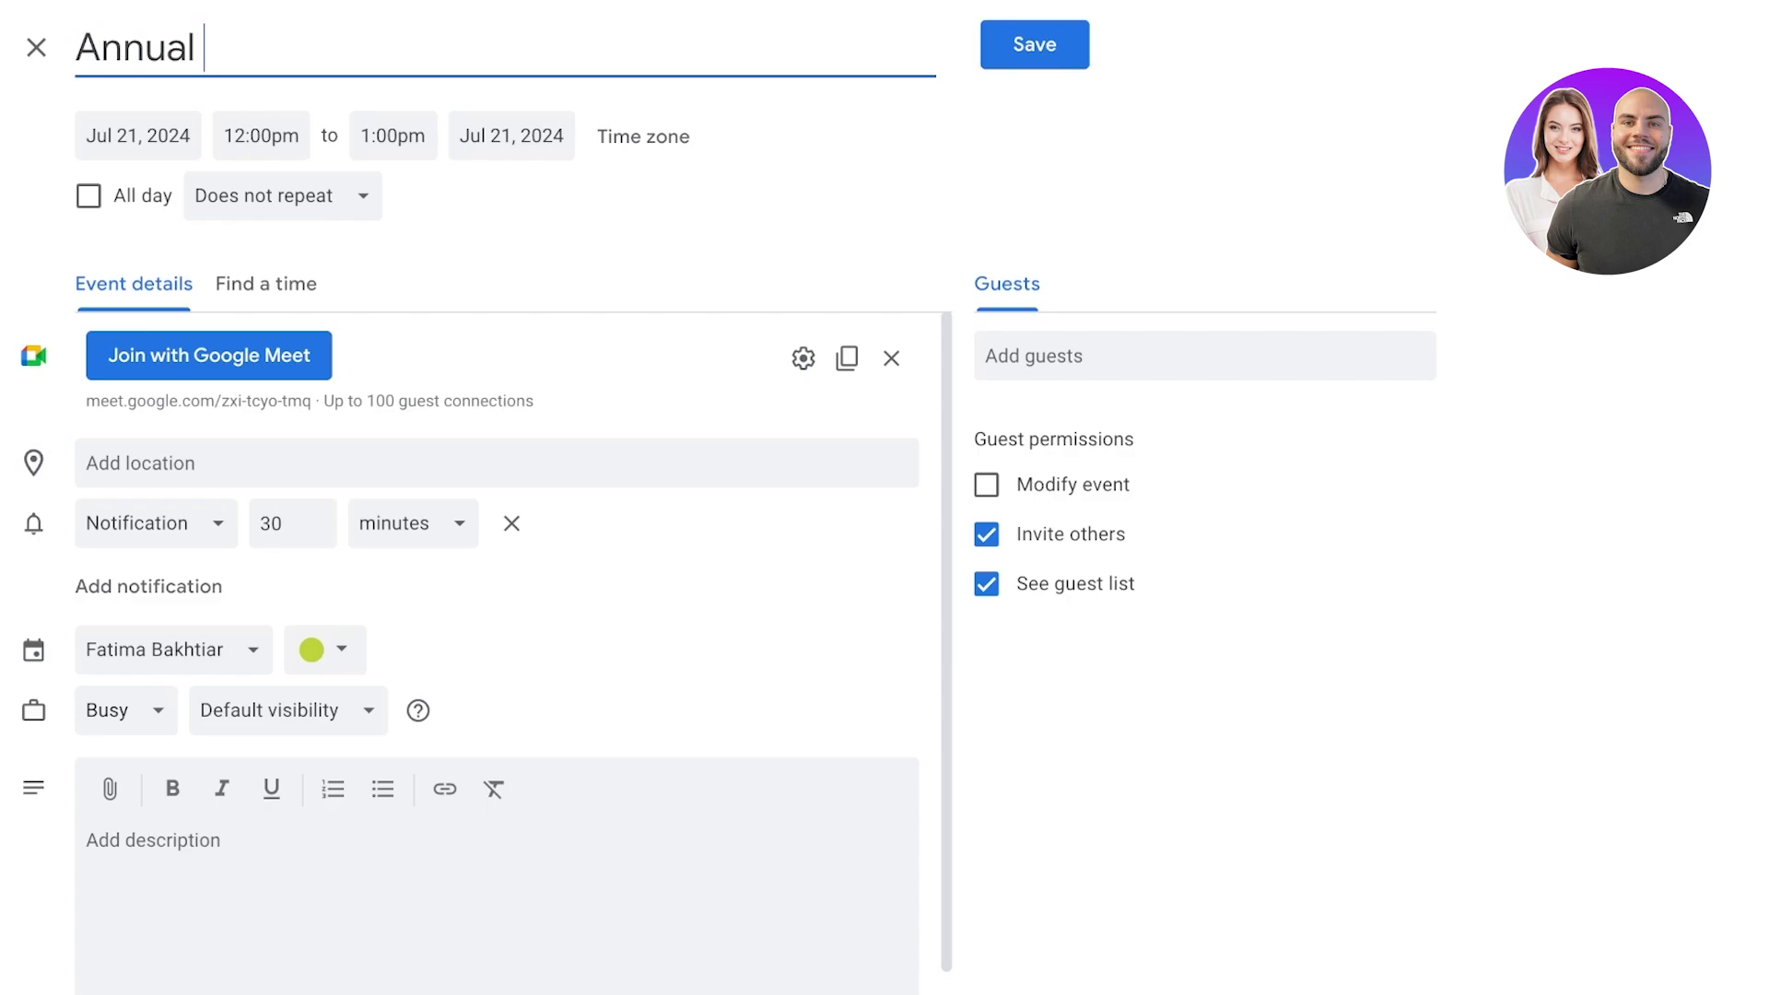
type("Water C")
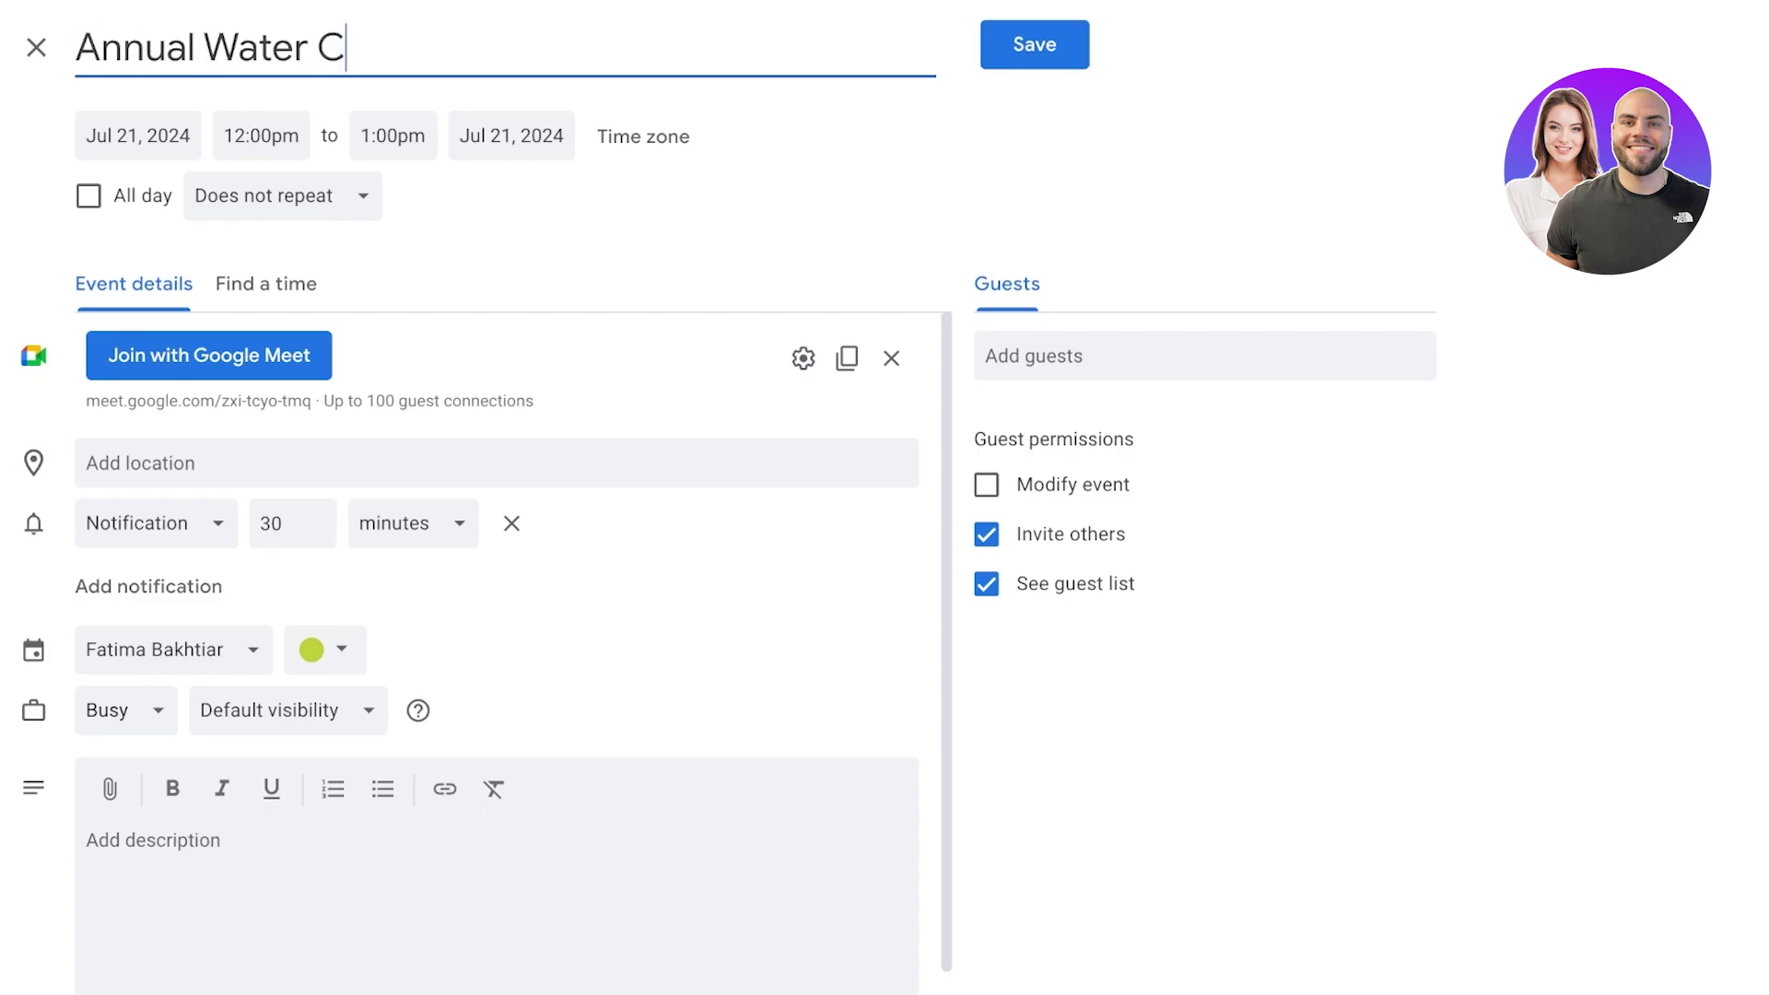
type("unsumption Meeting")
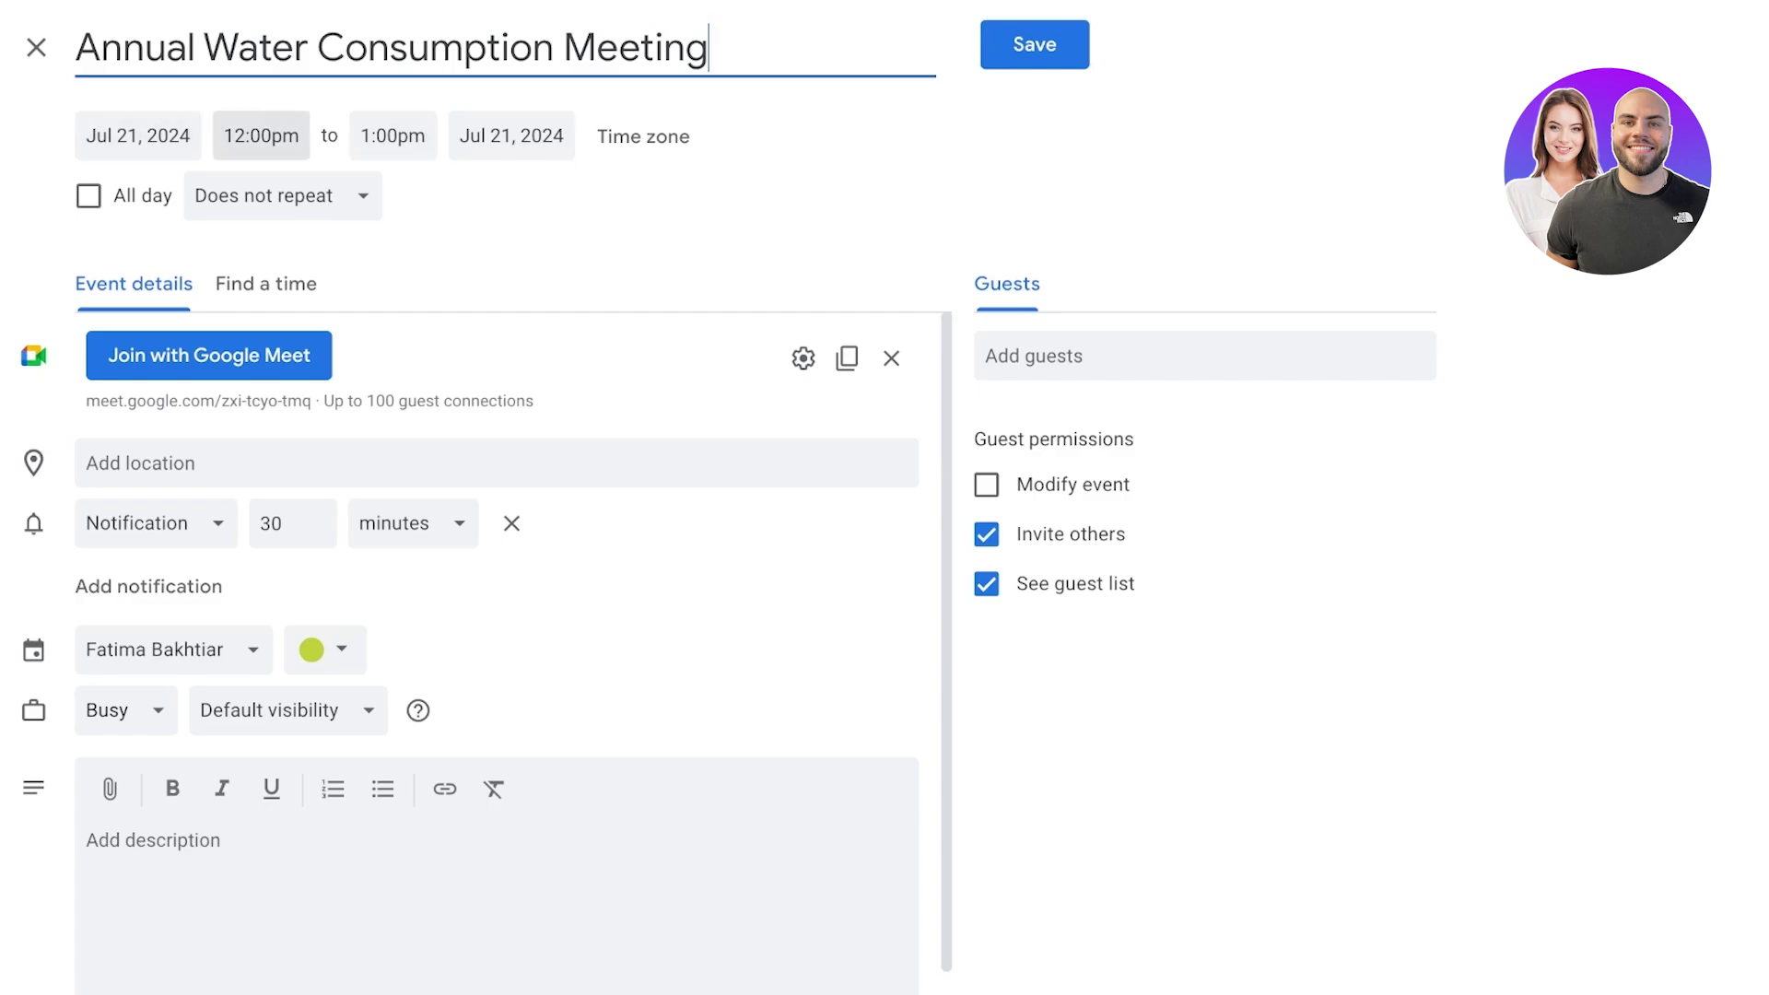
Step: Set the event's date to Jul 25, 2024 and its start time to 6:30pm
left_click(137, 135)
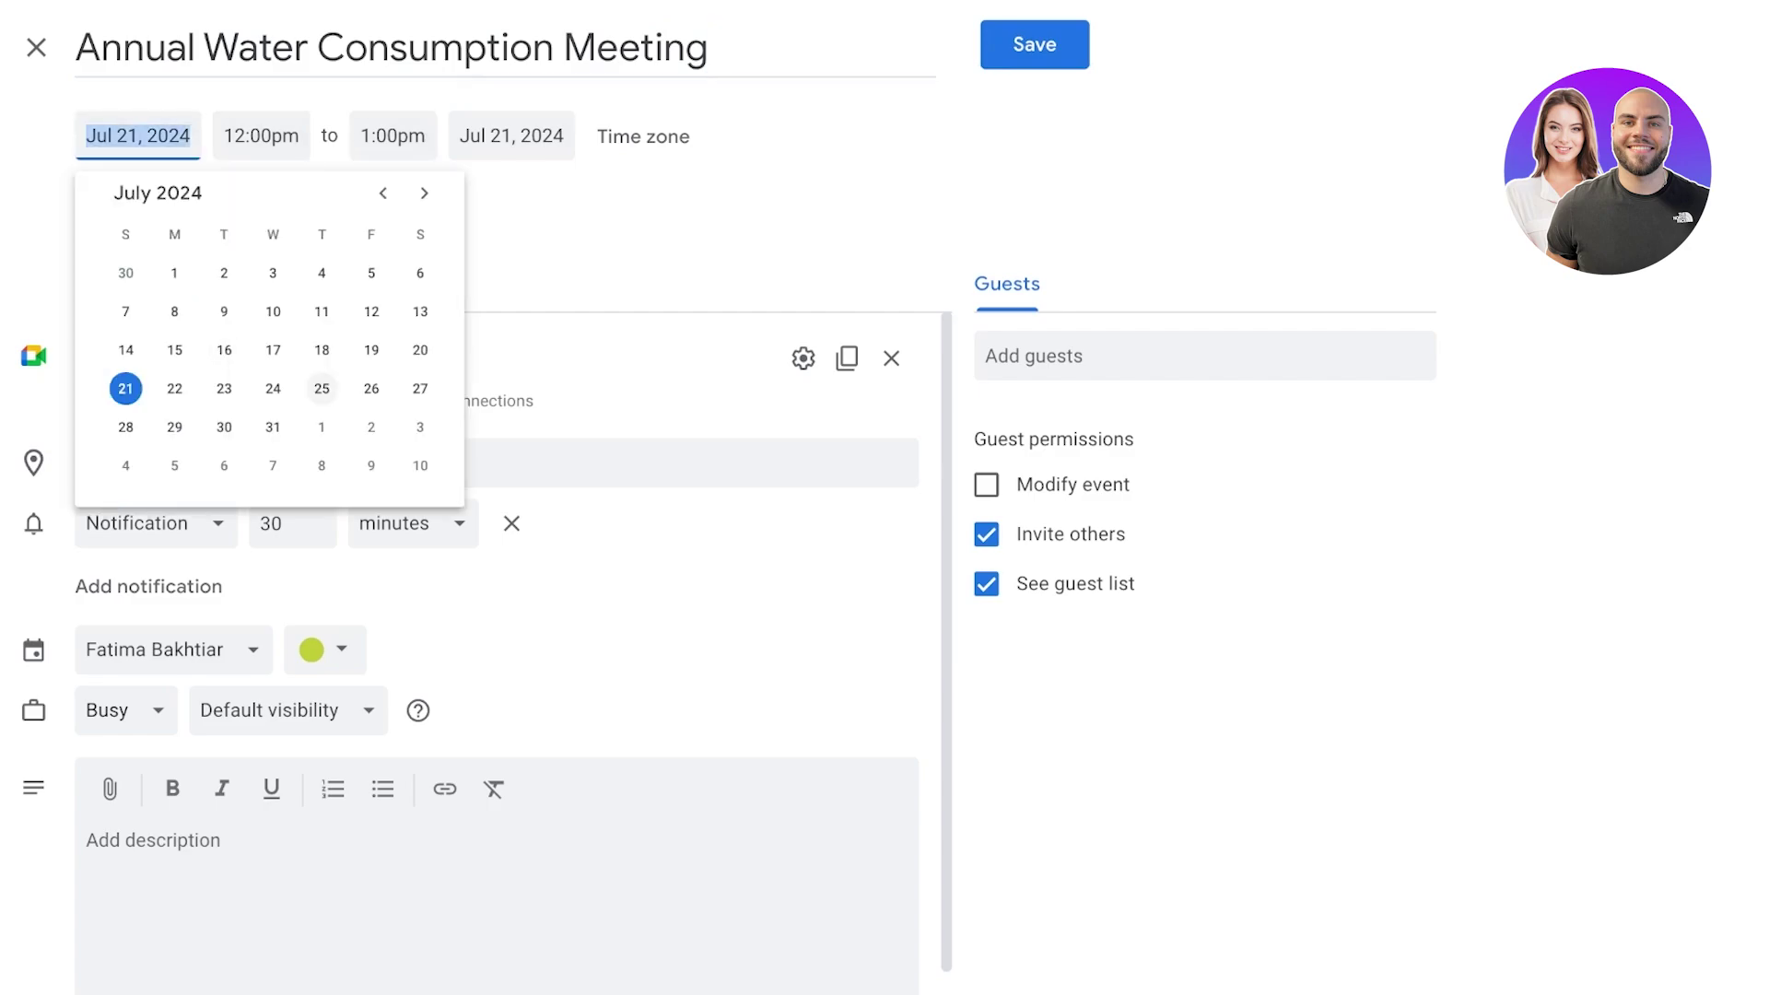
left_click(321, 388)
left_click(261, 135)
scroll(341, 309, "up", 20)
scroll(341, 308, "down", 5)
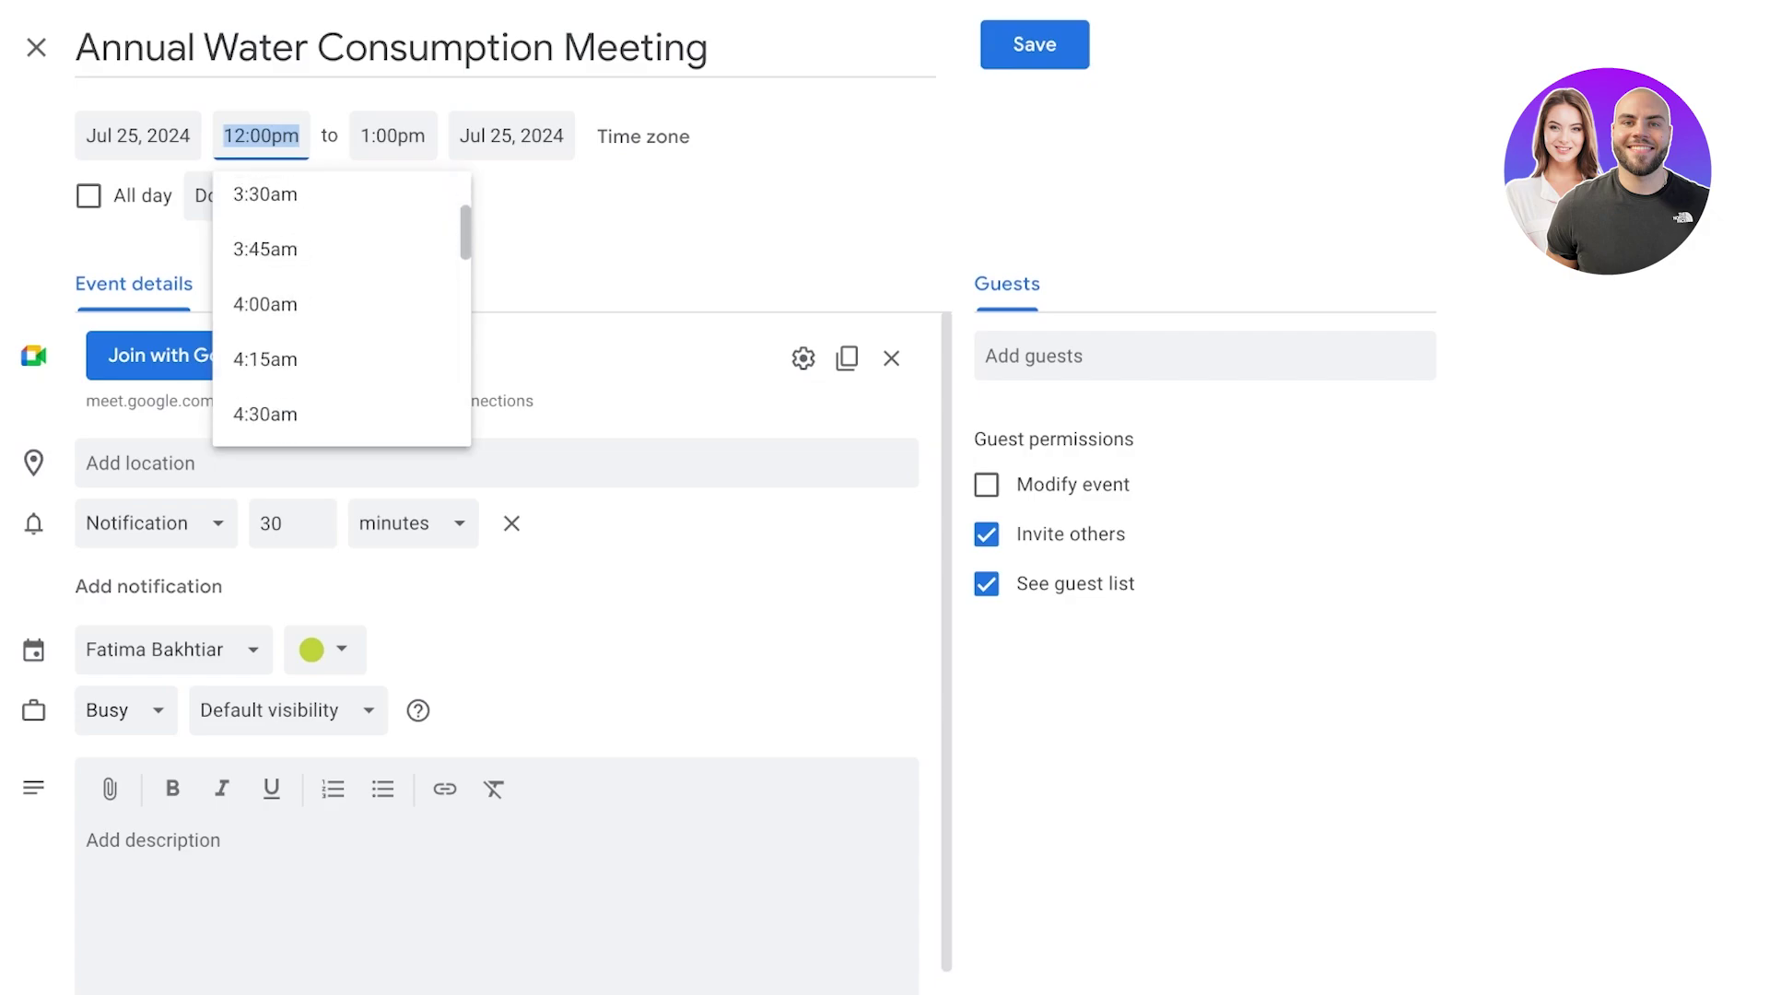
scroll(341, 309, "down", 11)
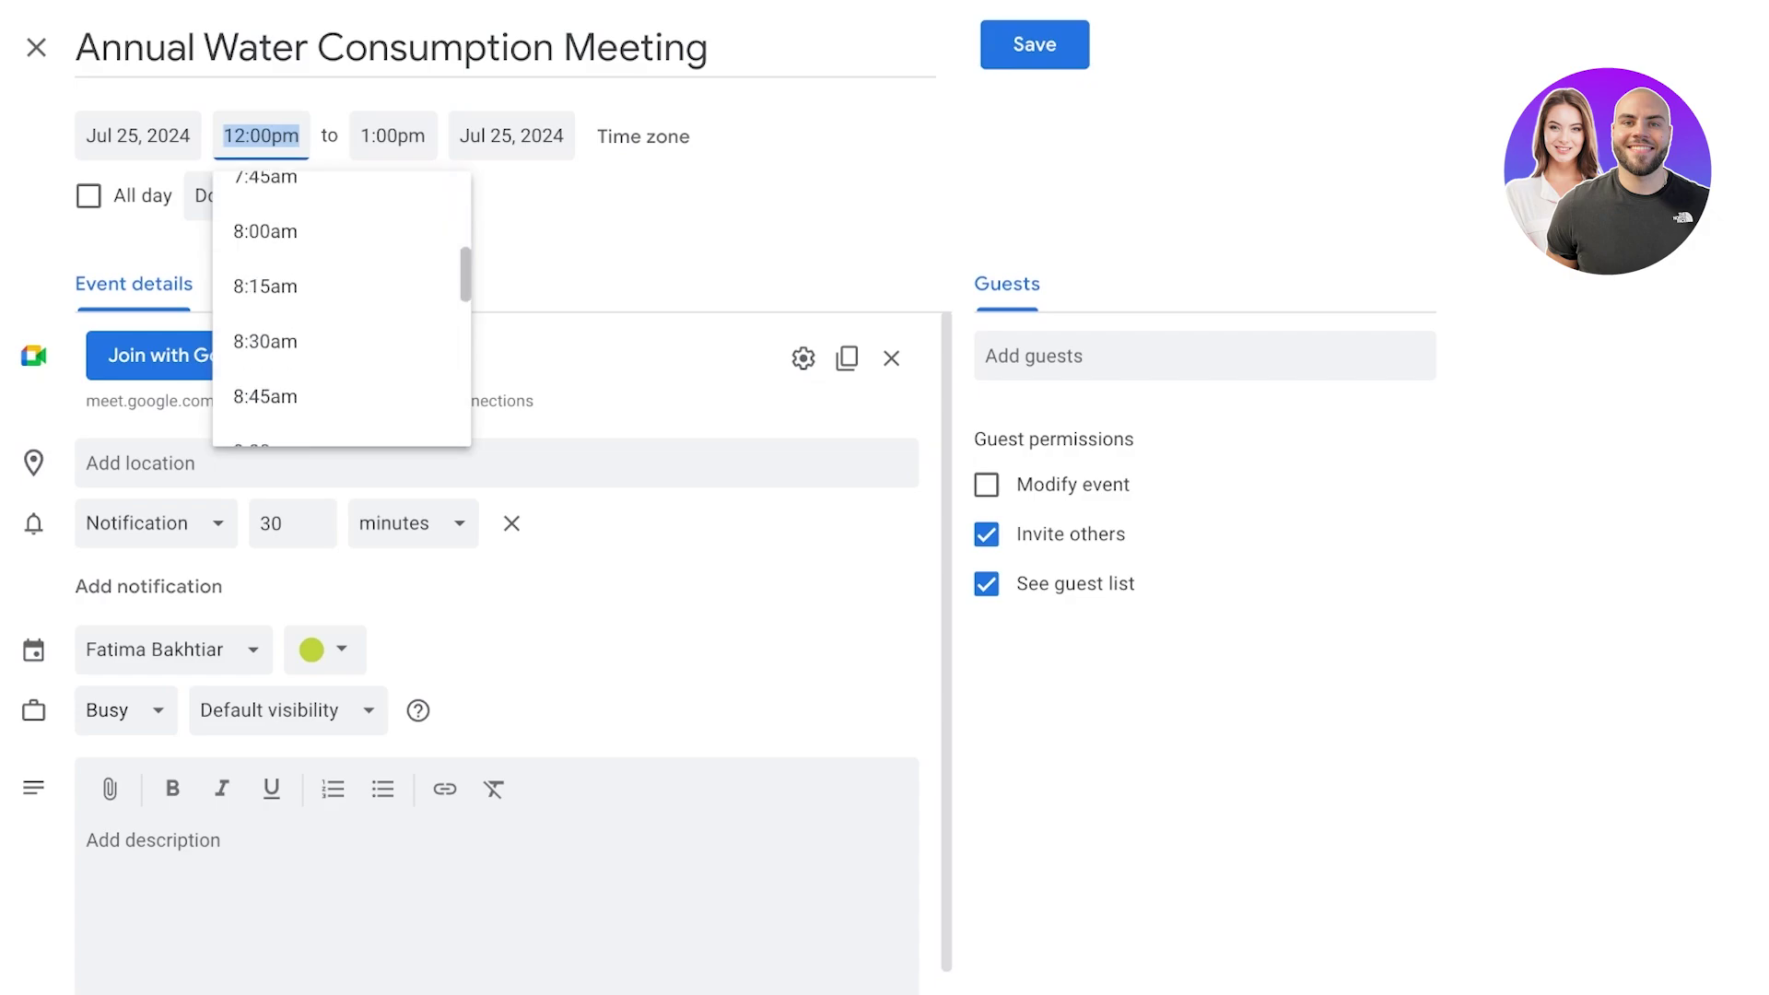
scroll(341, 309, "up", 20)
scroll(340, 309, "down", 5)
scroll(341, 308, "down", 20)
left_click(265, 248)
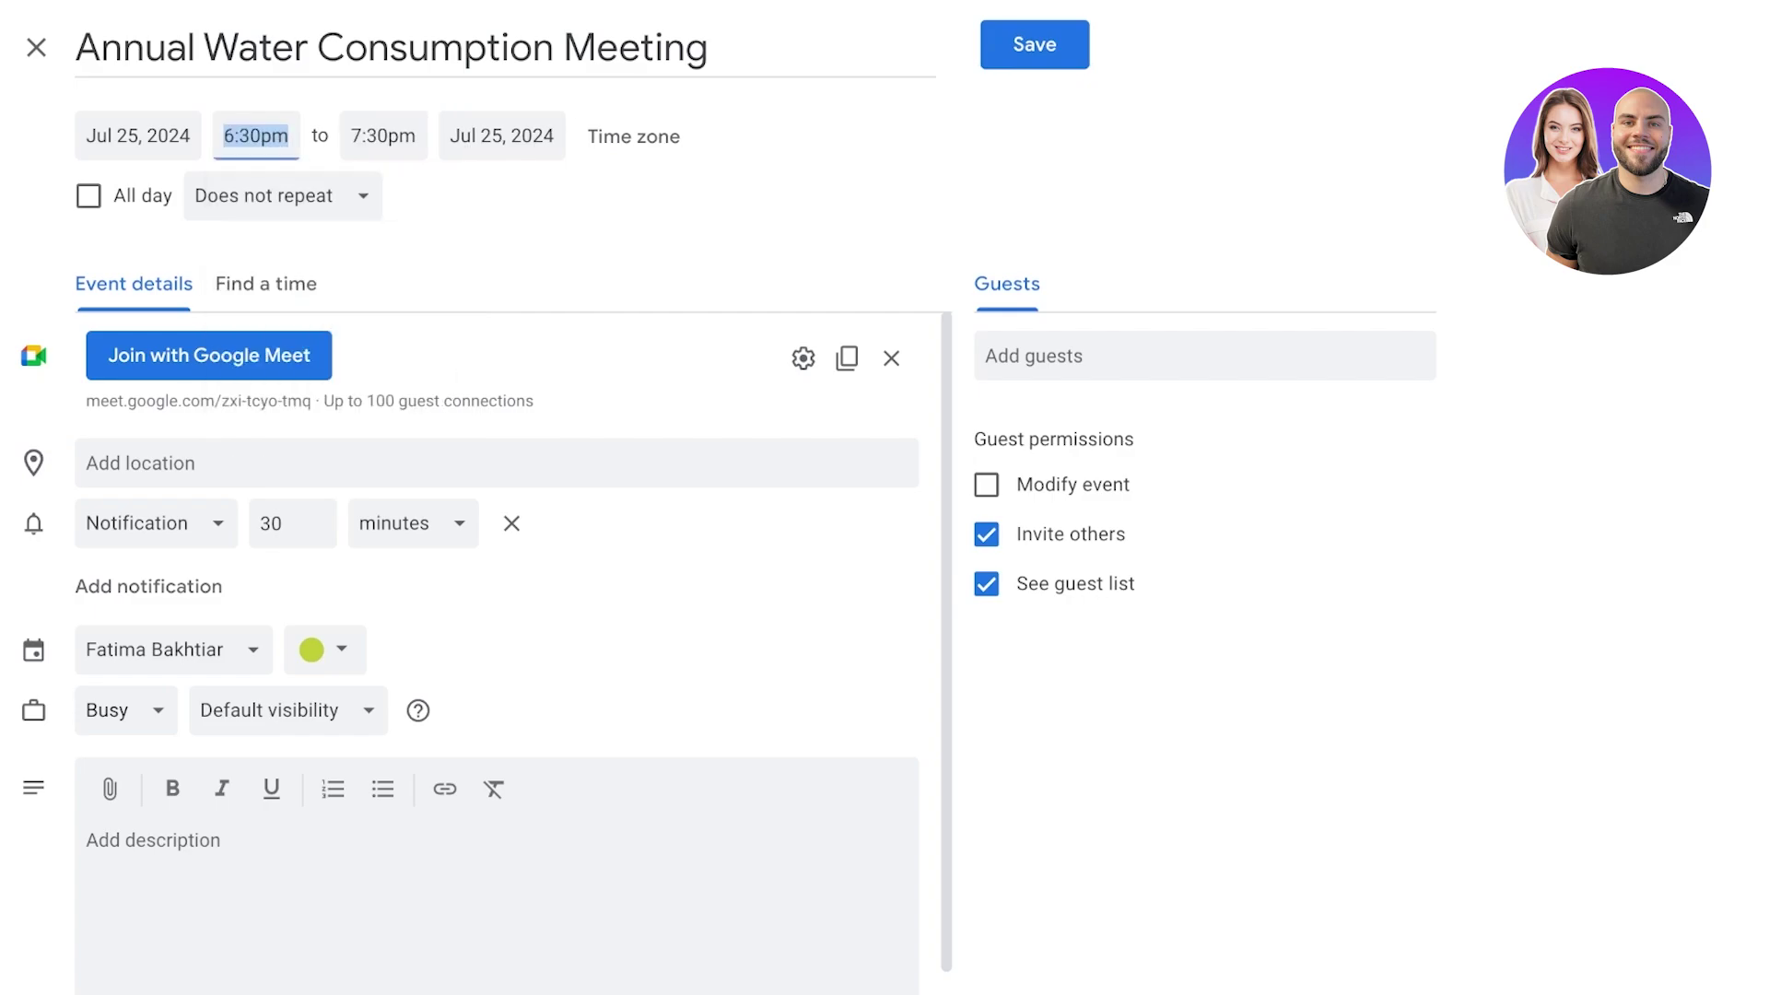
Step: Set the event's end time to 8:40pm
left_click(383, 135)
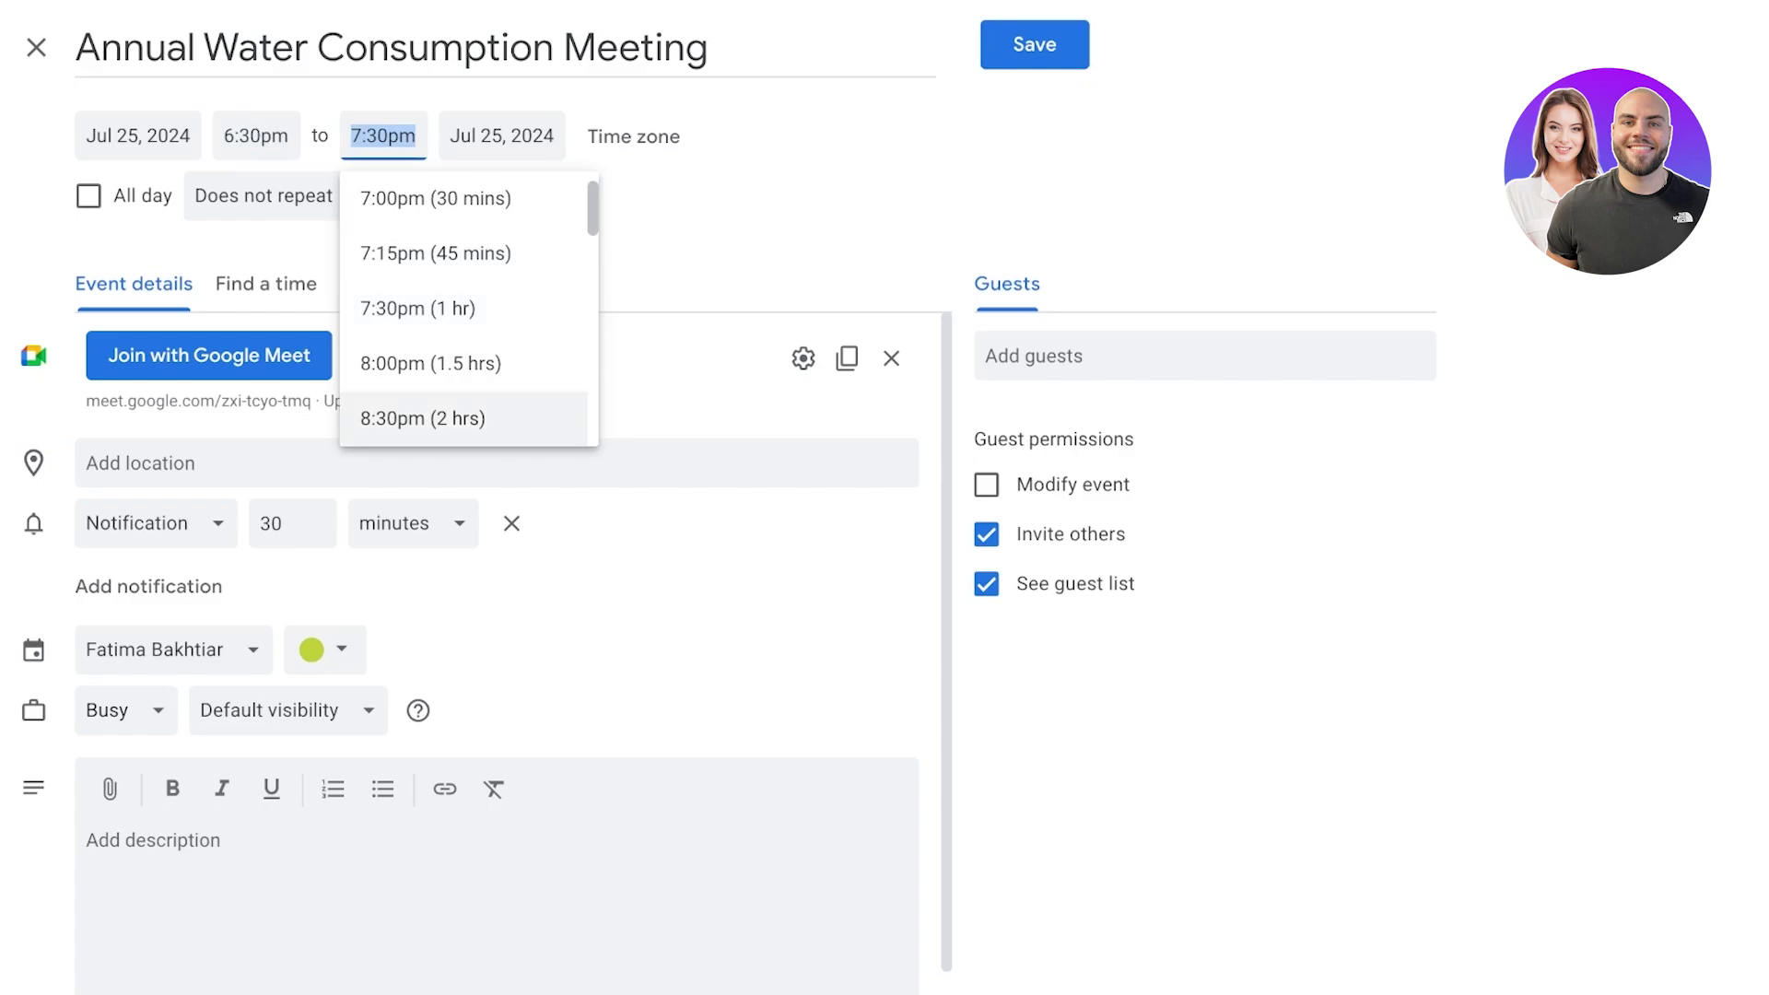
left_click(422, 418)
left_click(383, 135)
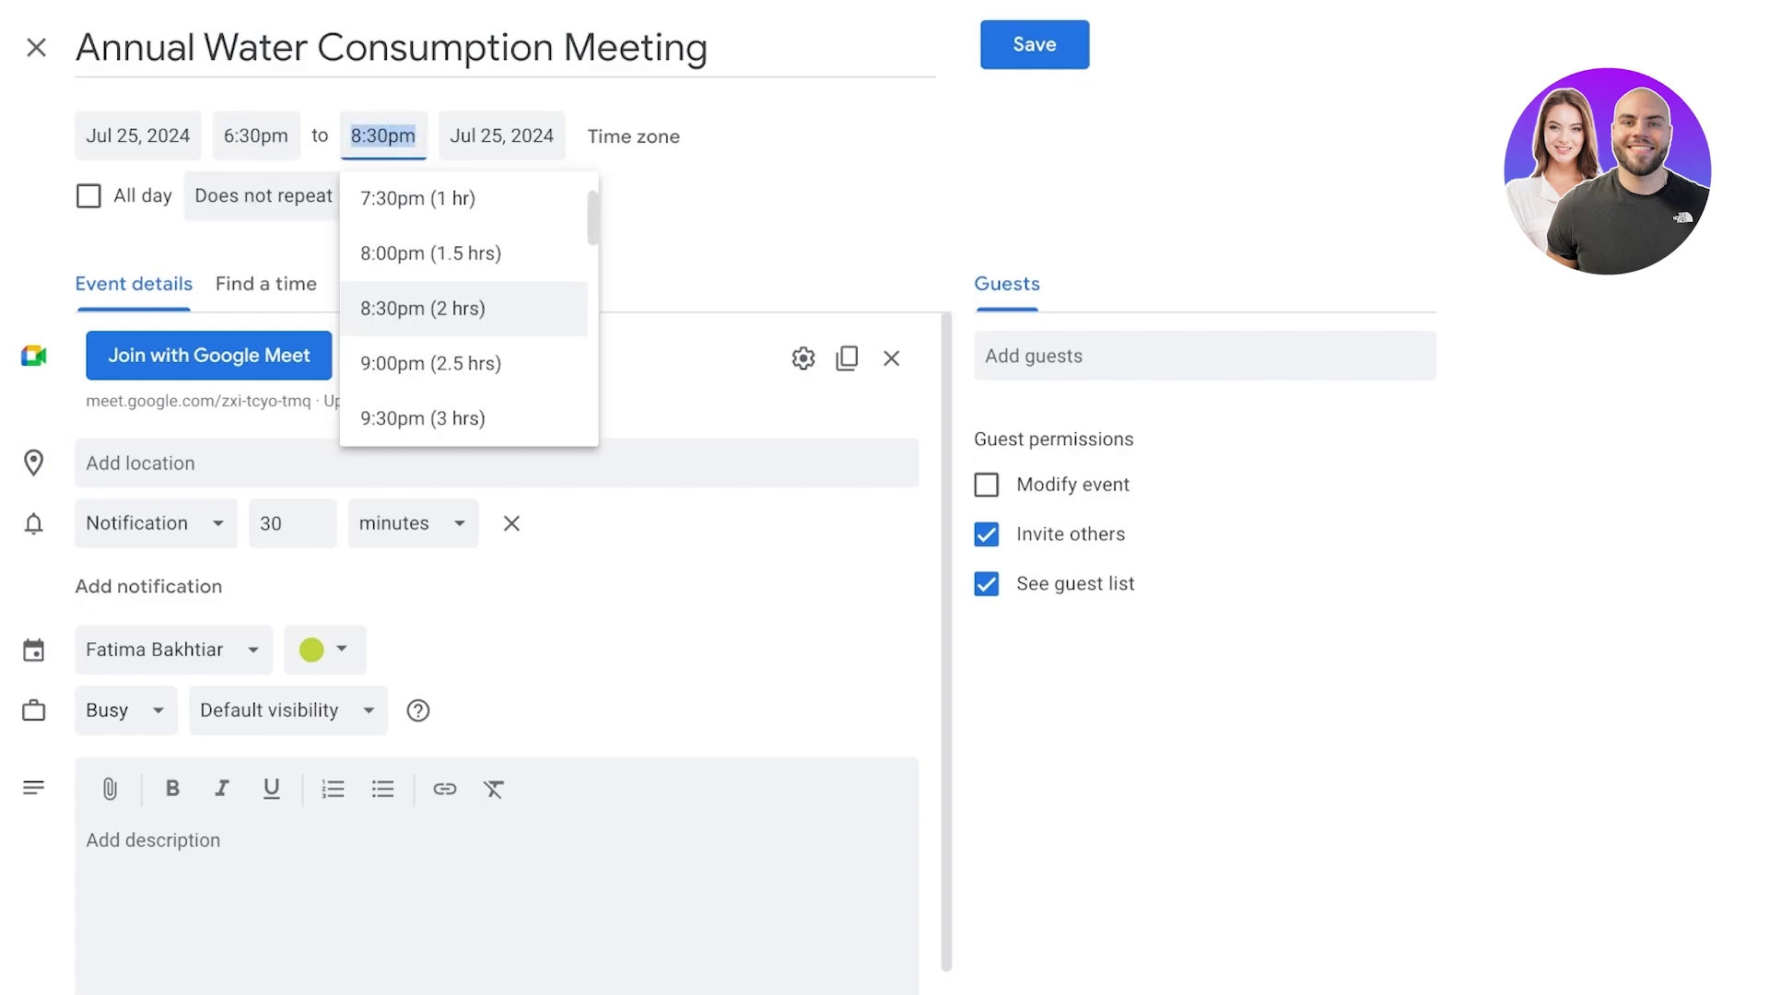
scroll(433, 308, "up", 3)
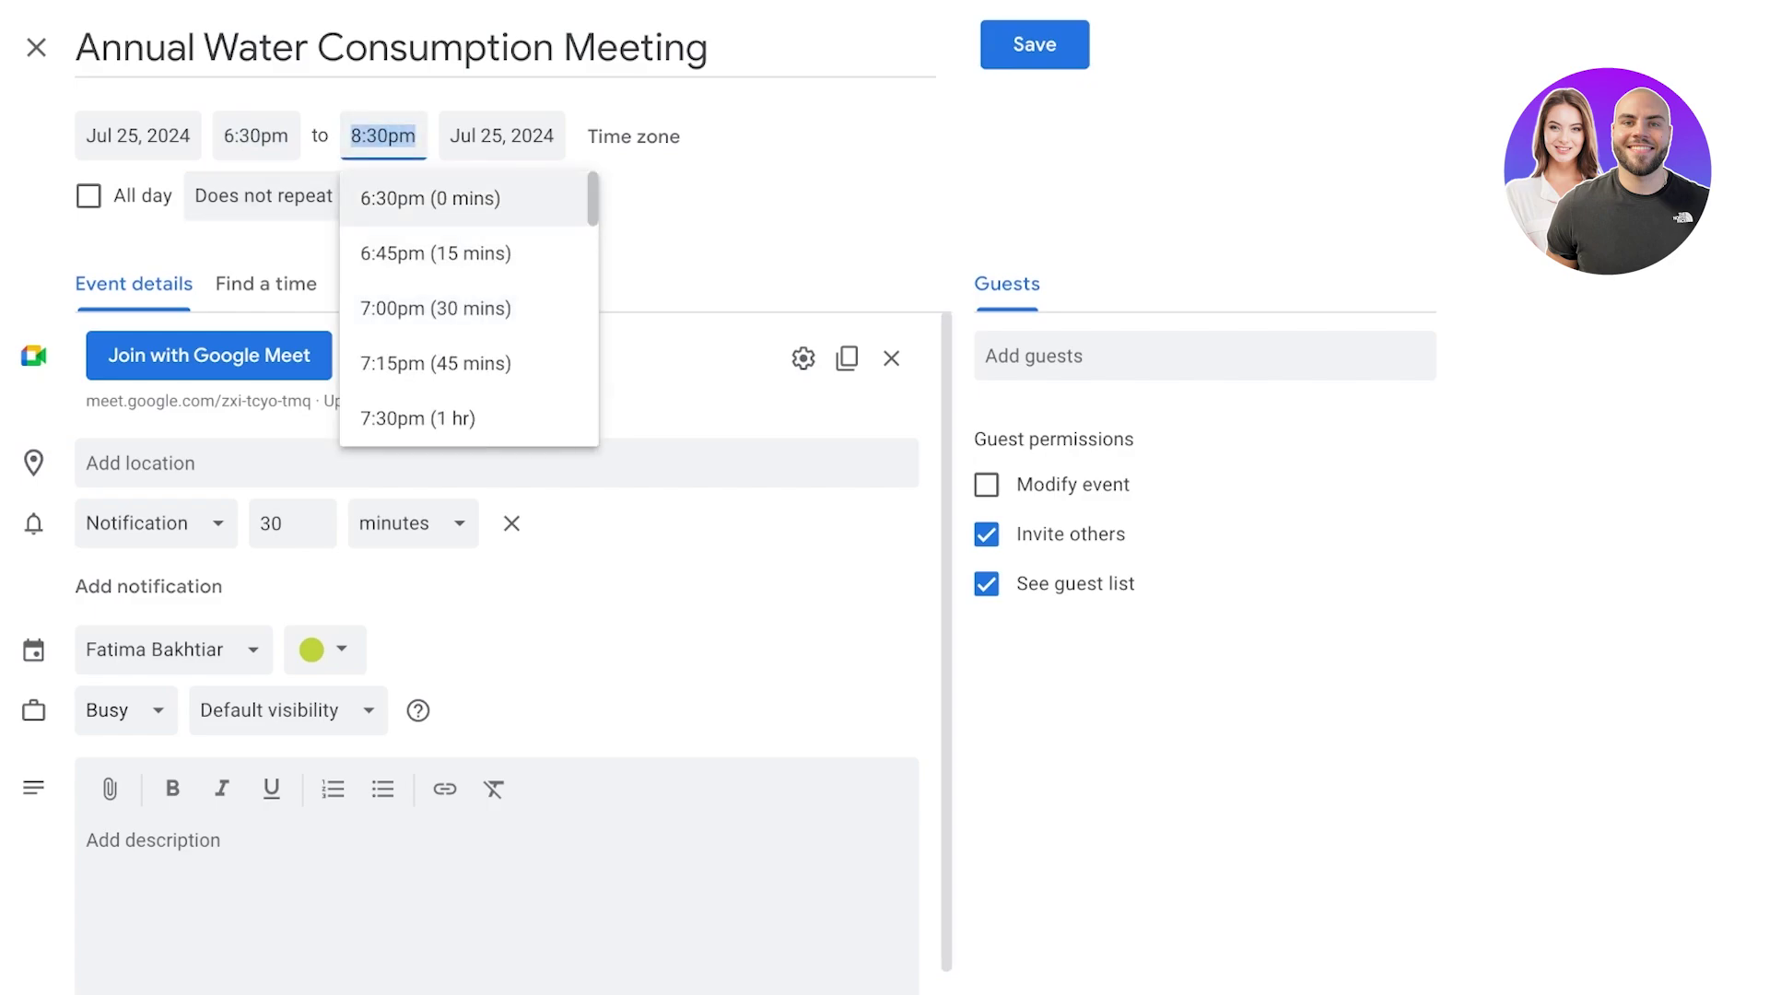
scroll(468, 308, "down", 8)
scroll(468, 308, "up", 8)
left_click(376, 136)
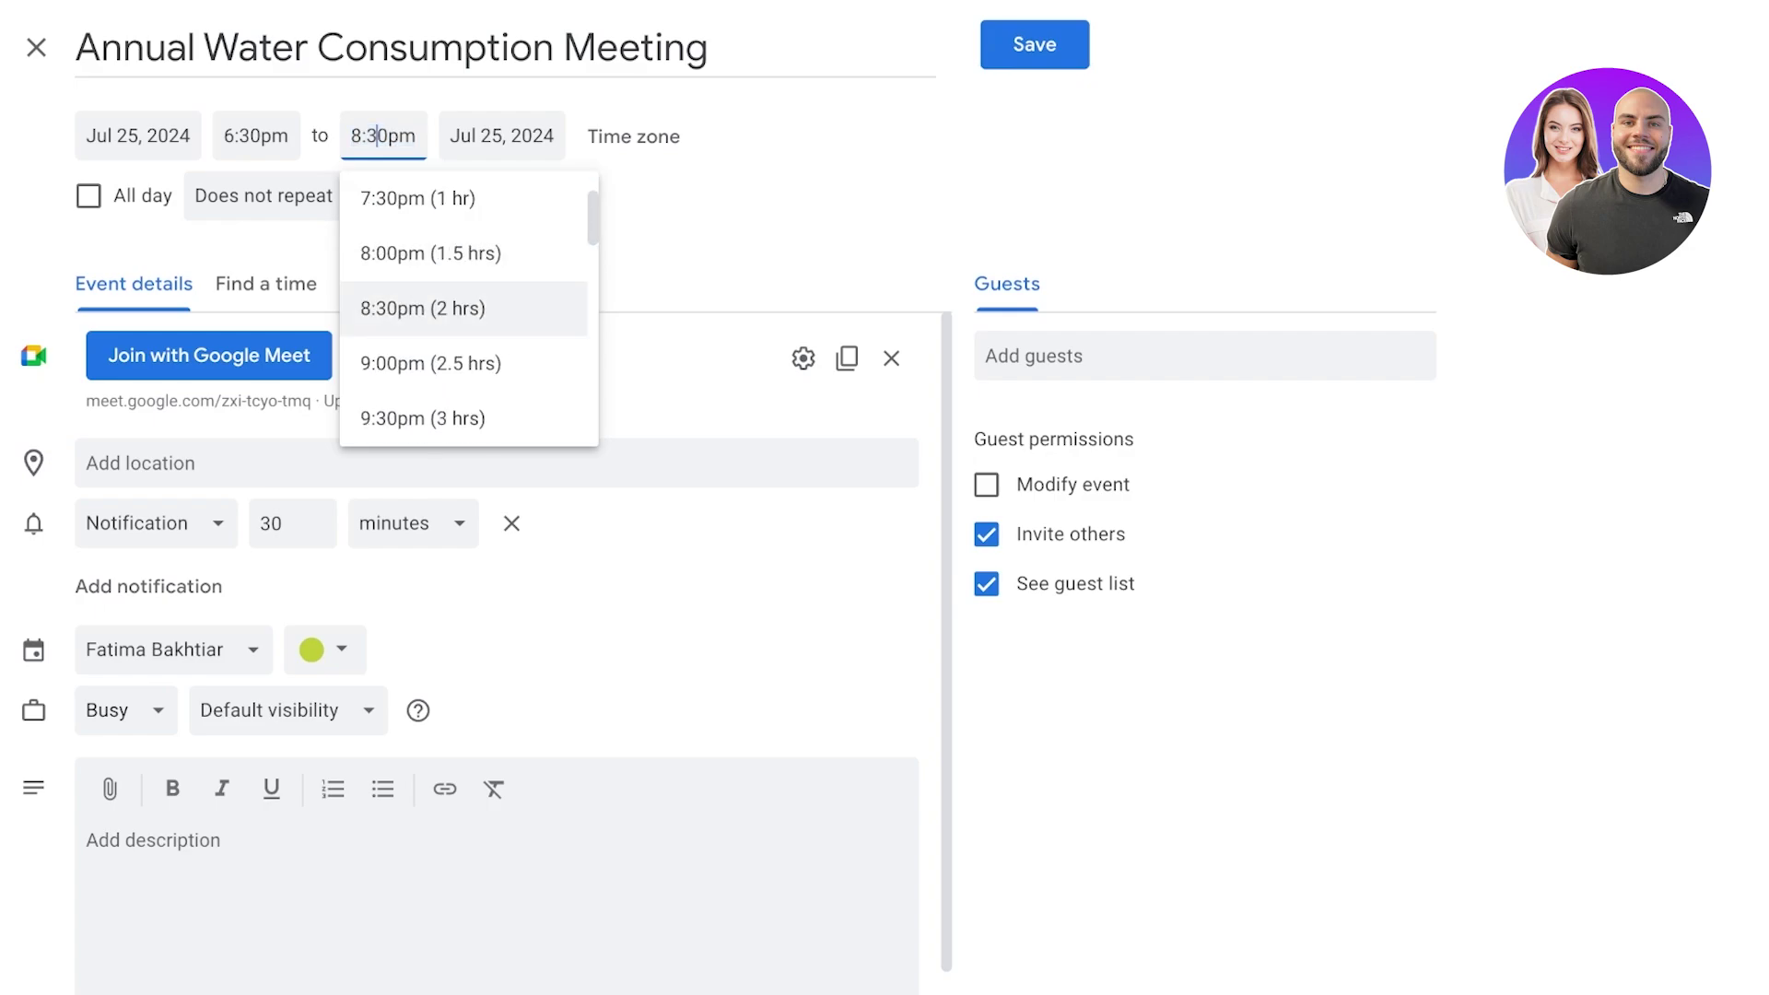
key("BackSpace")
type("4")
key("Return")
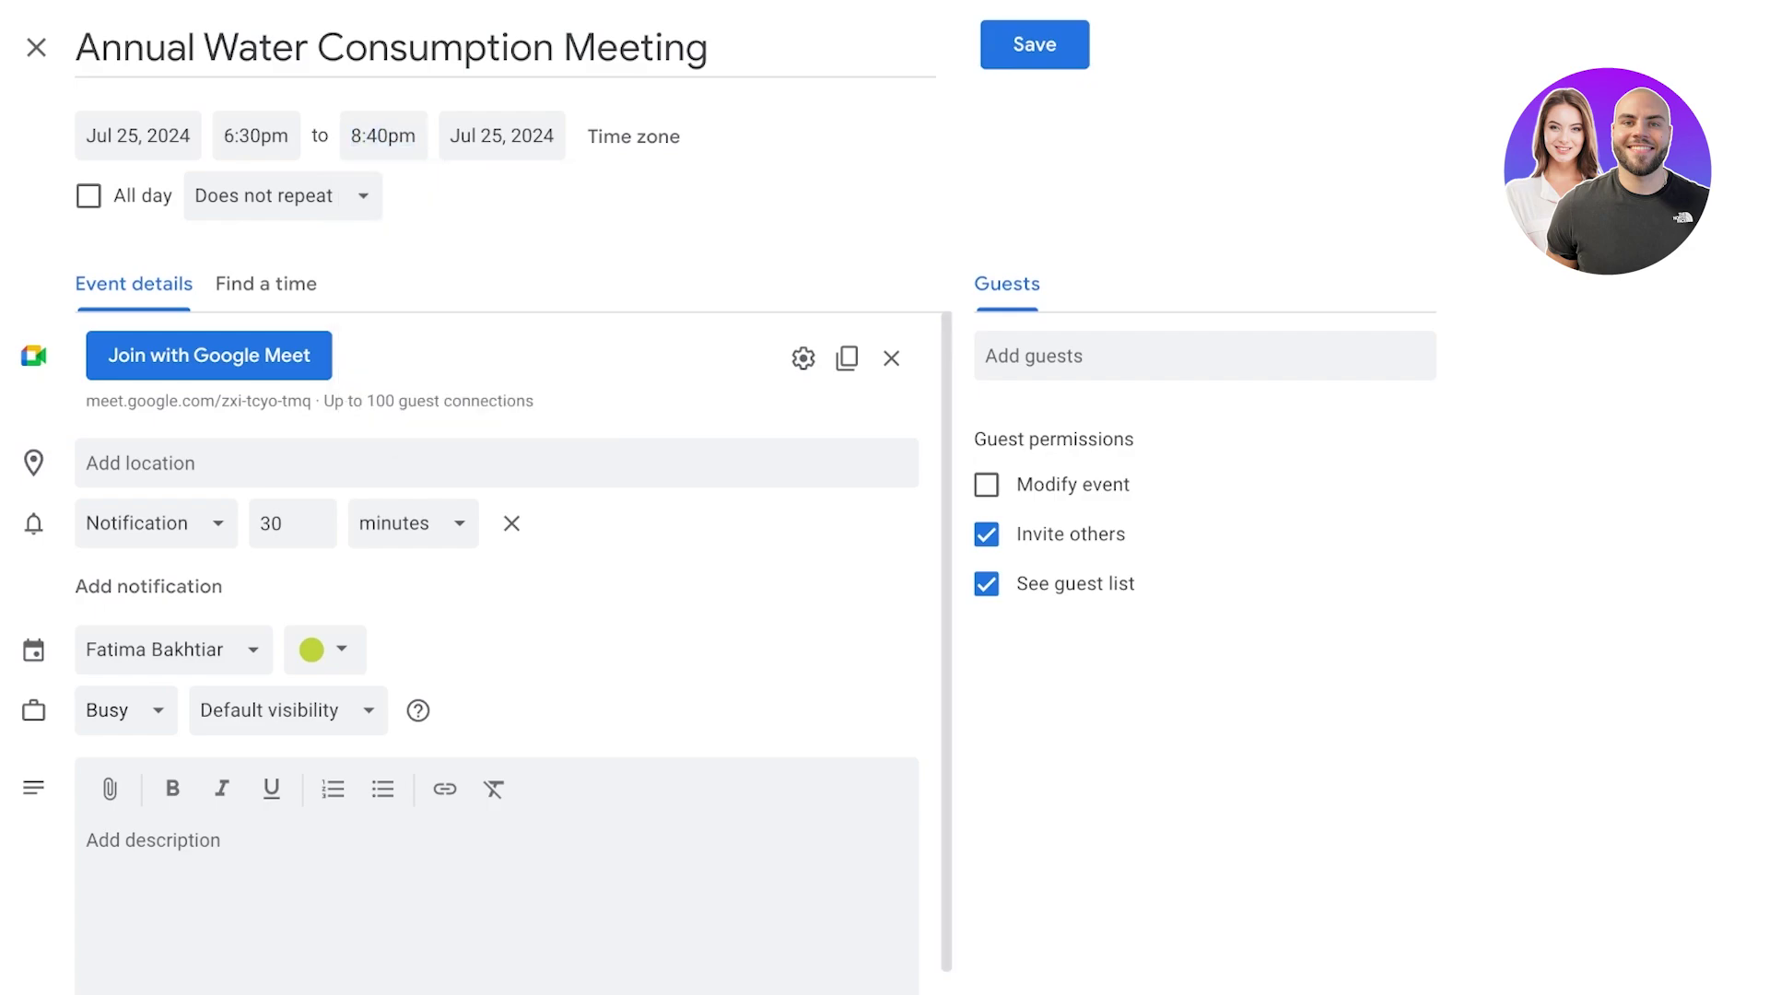
Step: Browse the available end times, and switch the all-day option on and back off
left_click(383, 135)
scroll(469, 308, "down", 15)
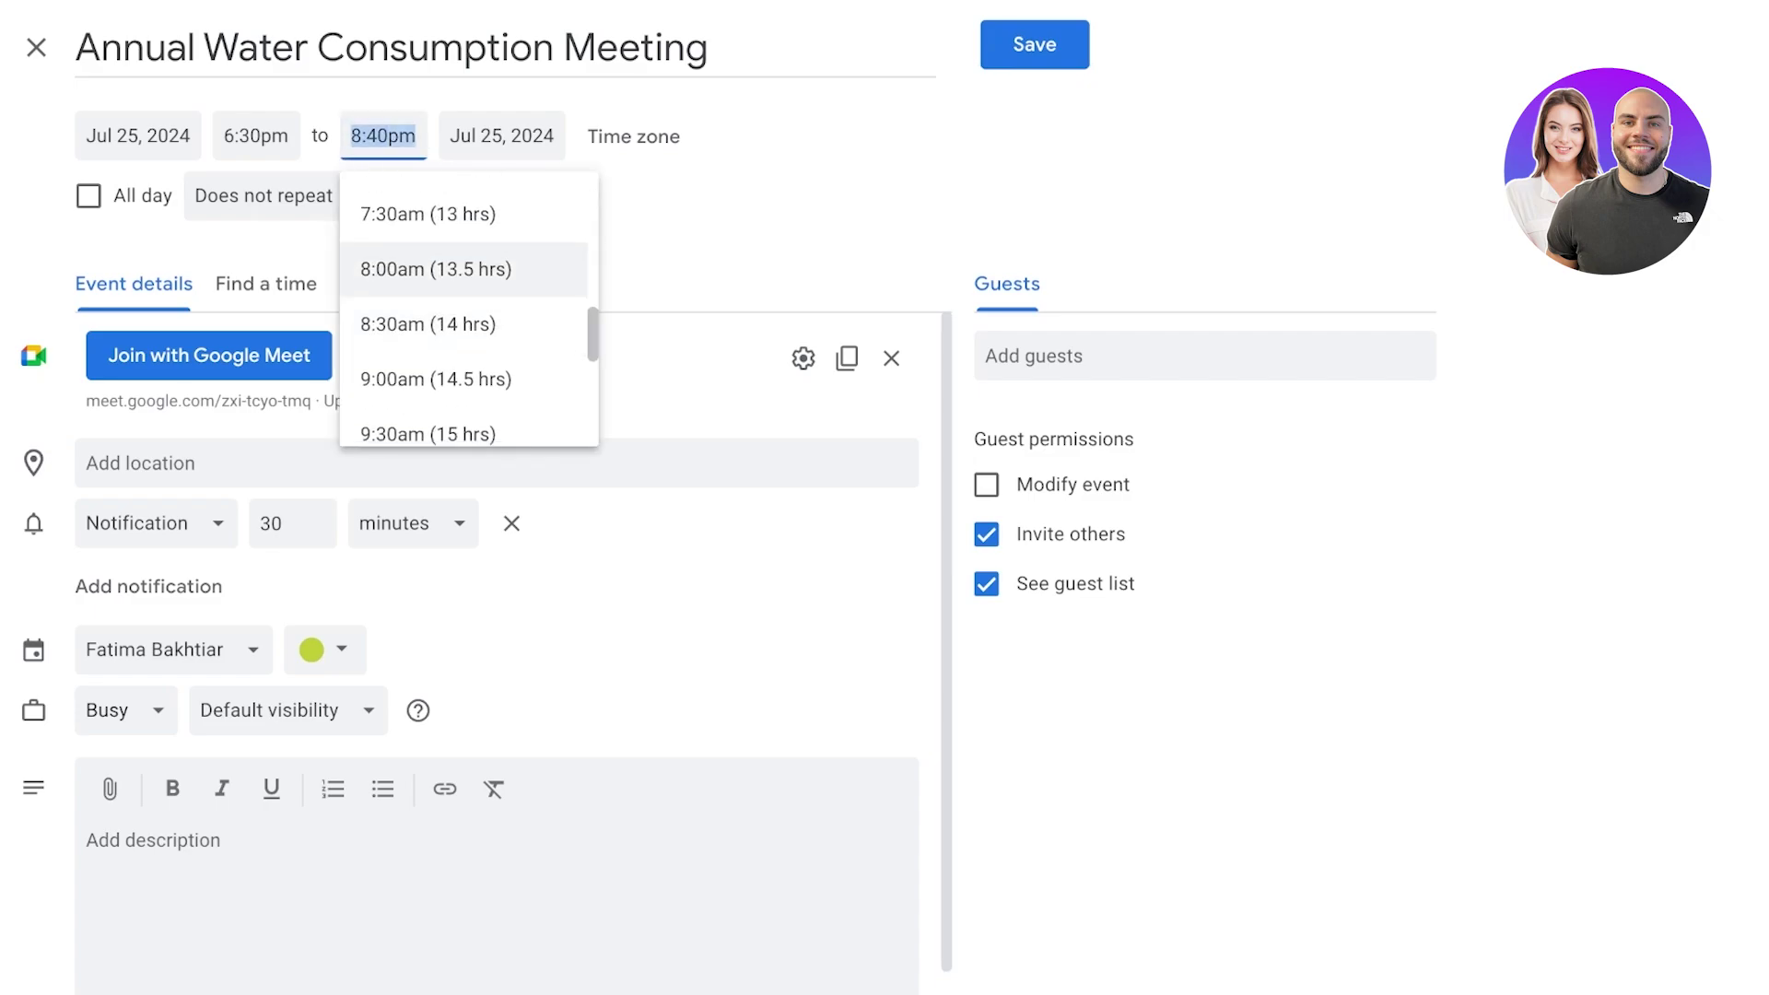
key("Escape")
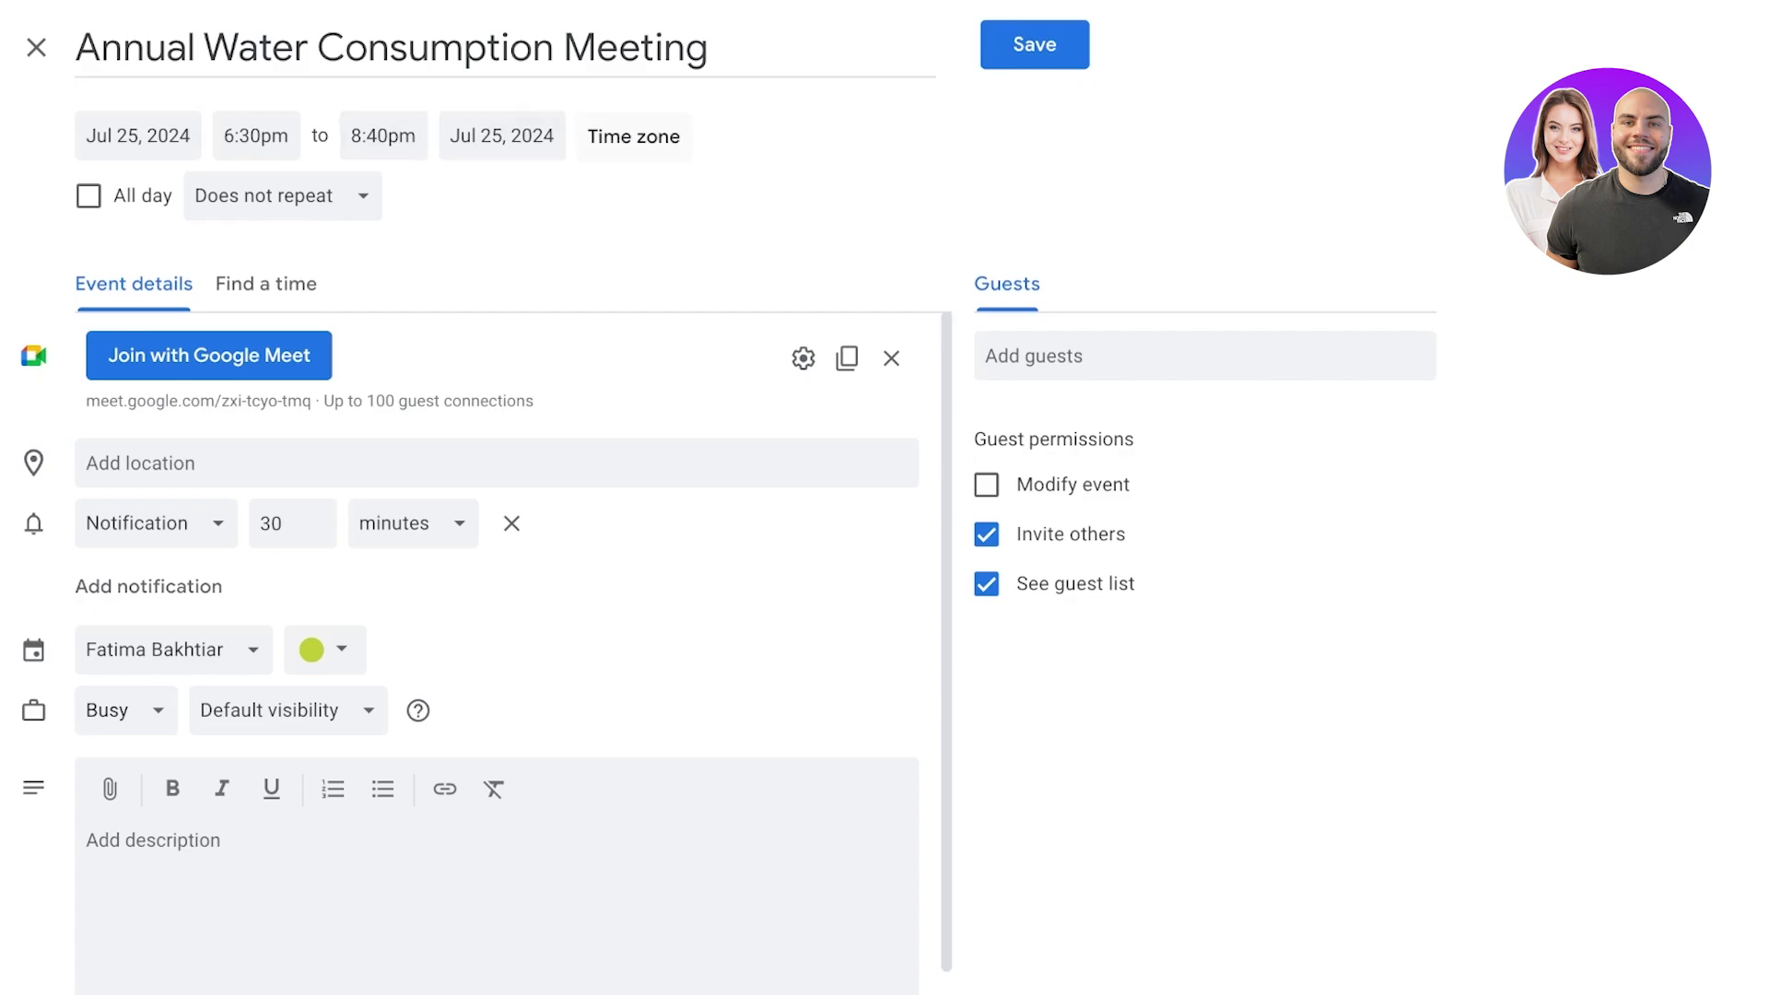
left_click(88, 195)
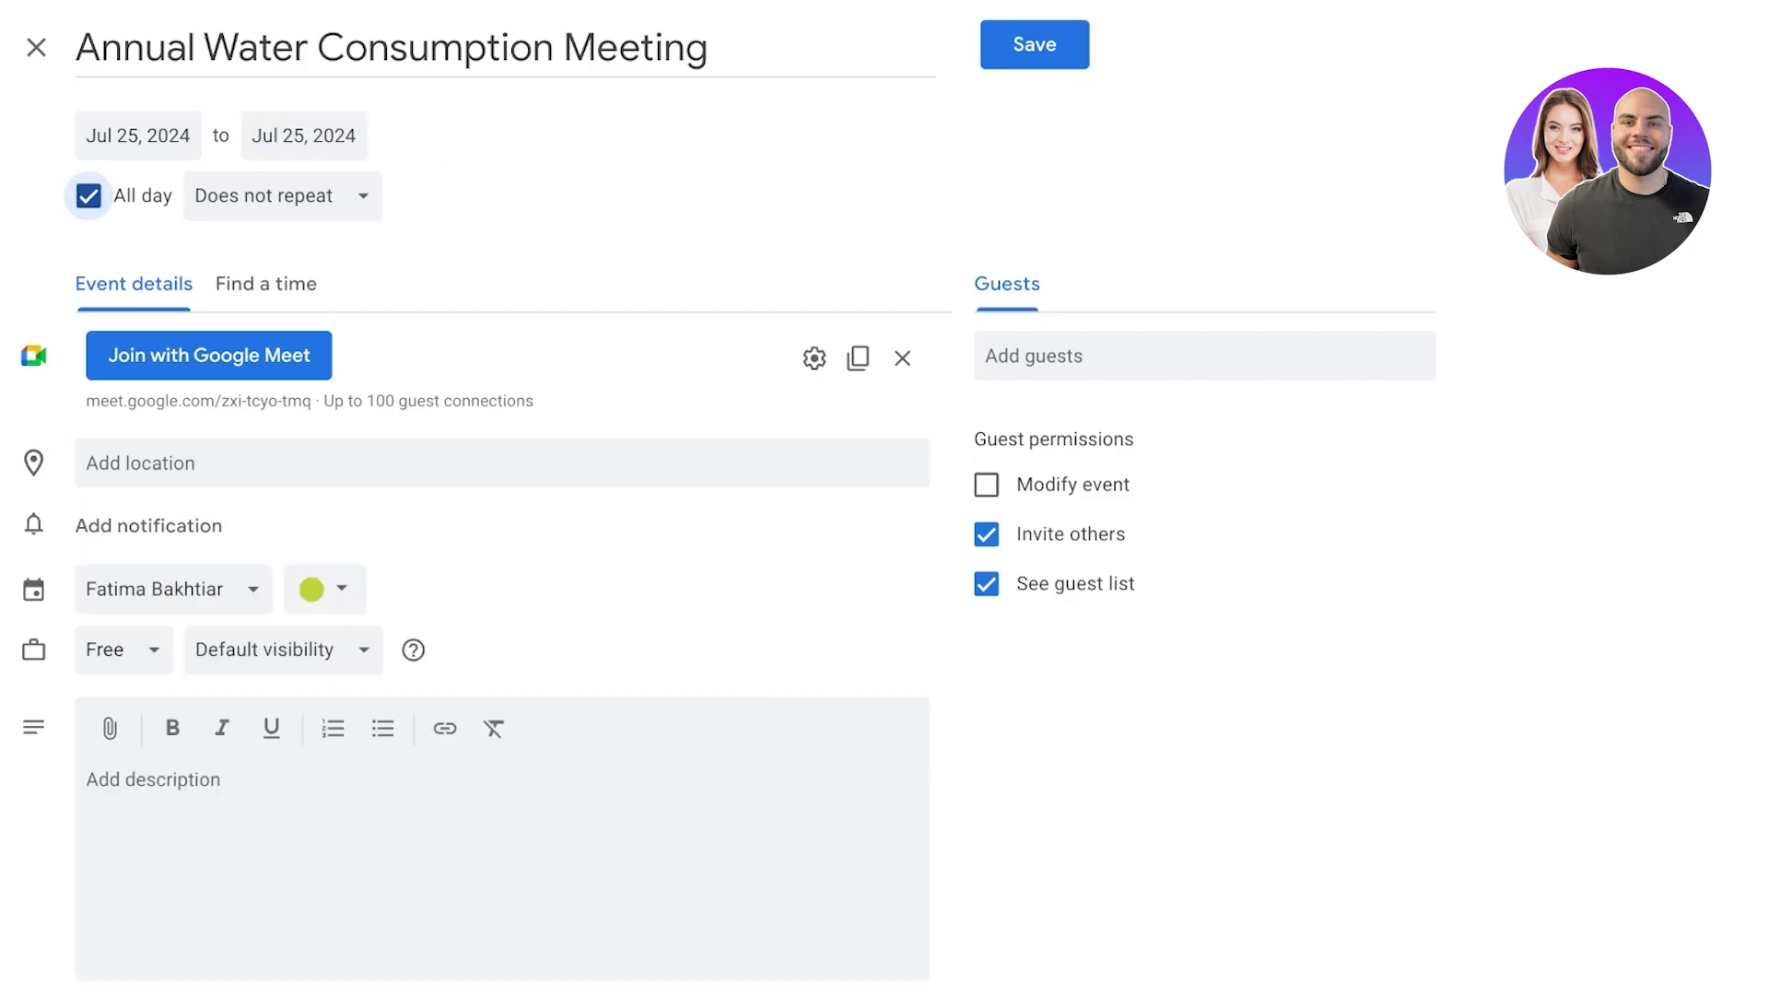
left_click(89, 196)
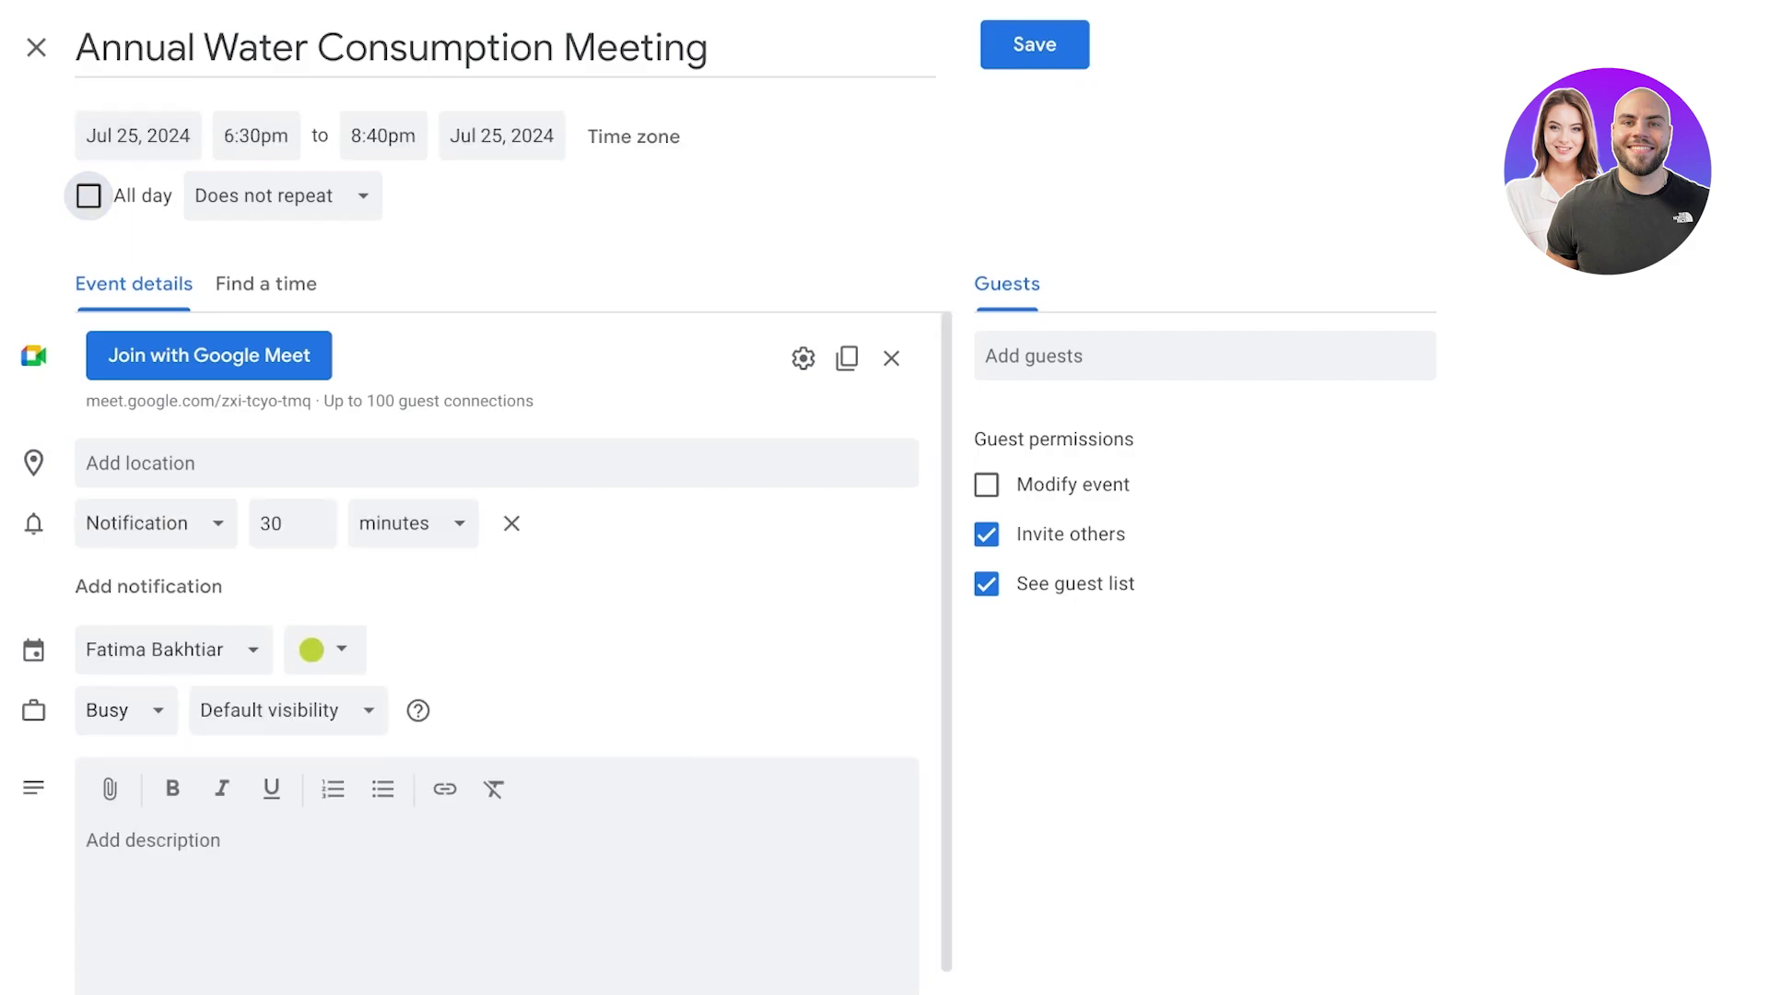
Step: Set the event to repeat daily
left_click(276, 196)
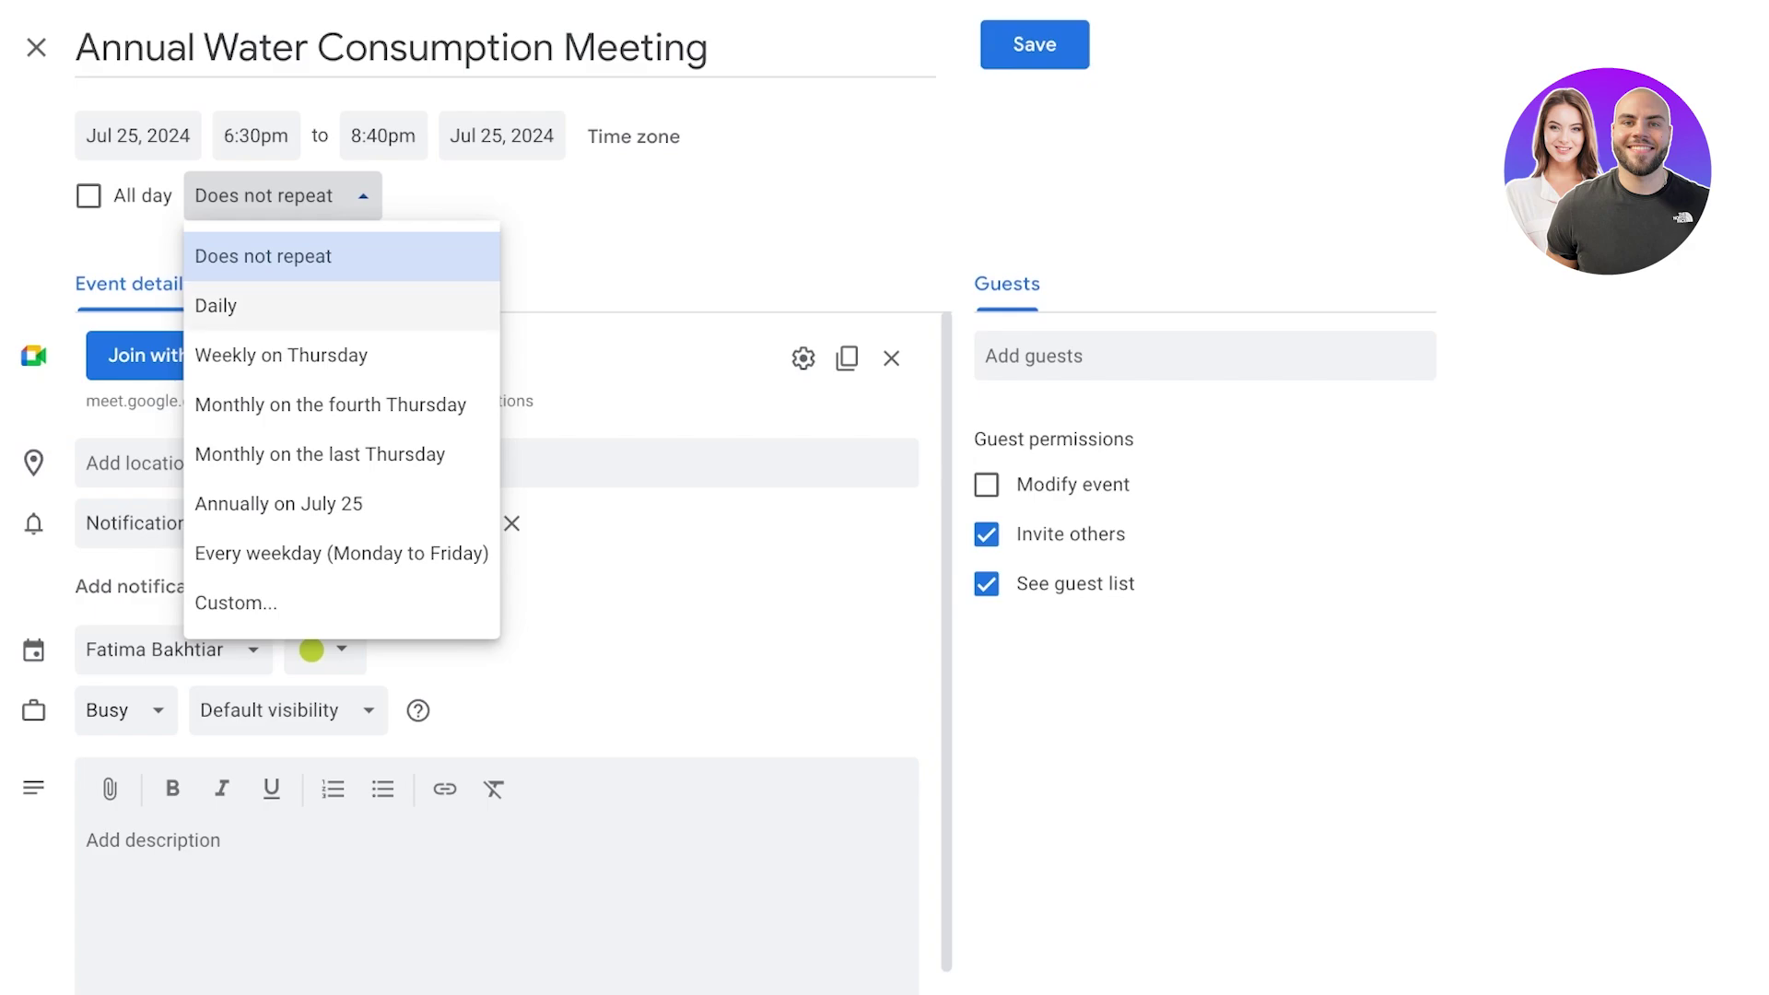
left_click(216, 305)
Step: Try a custom recurrence of every 10 days with no end date, and cancel it
left_click(234, 196)
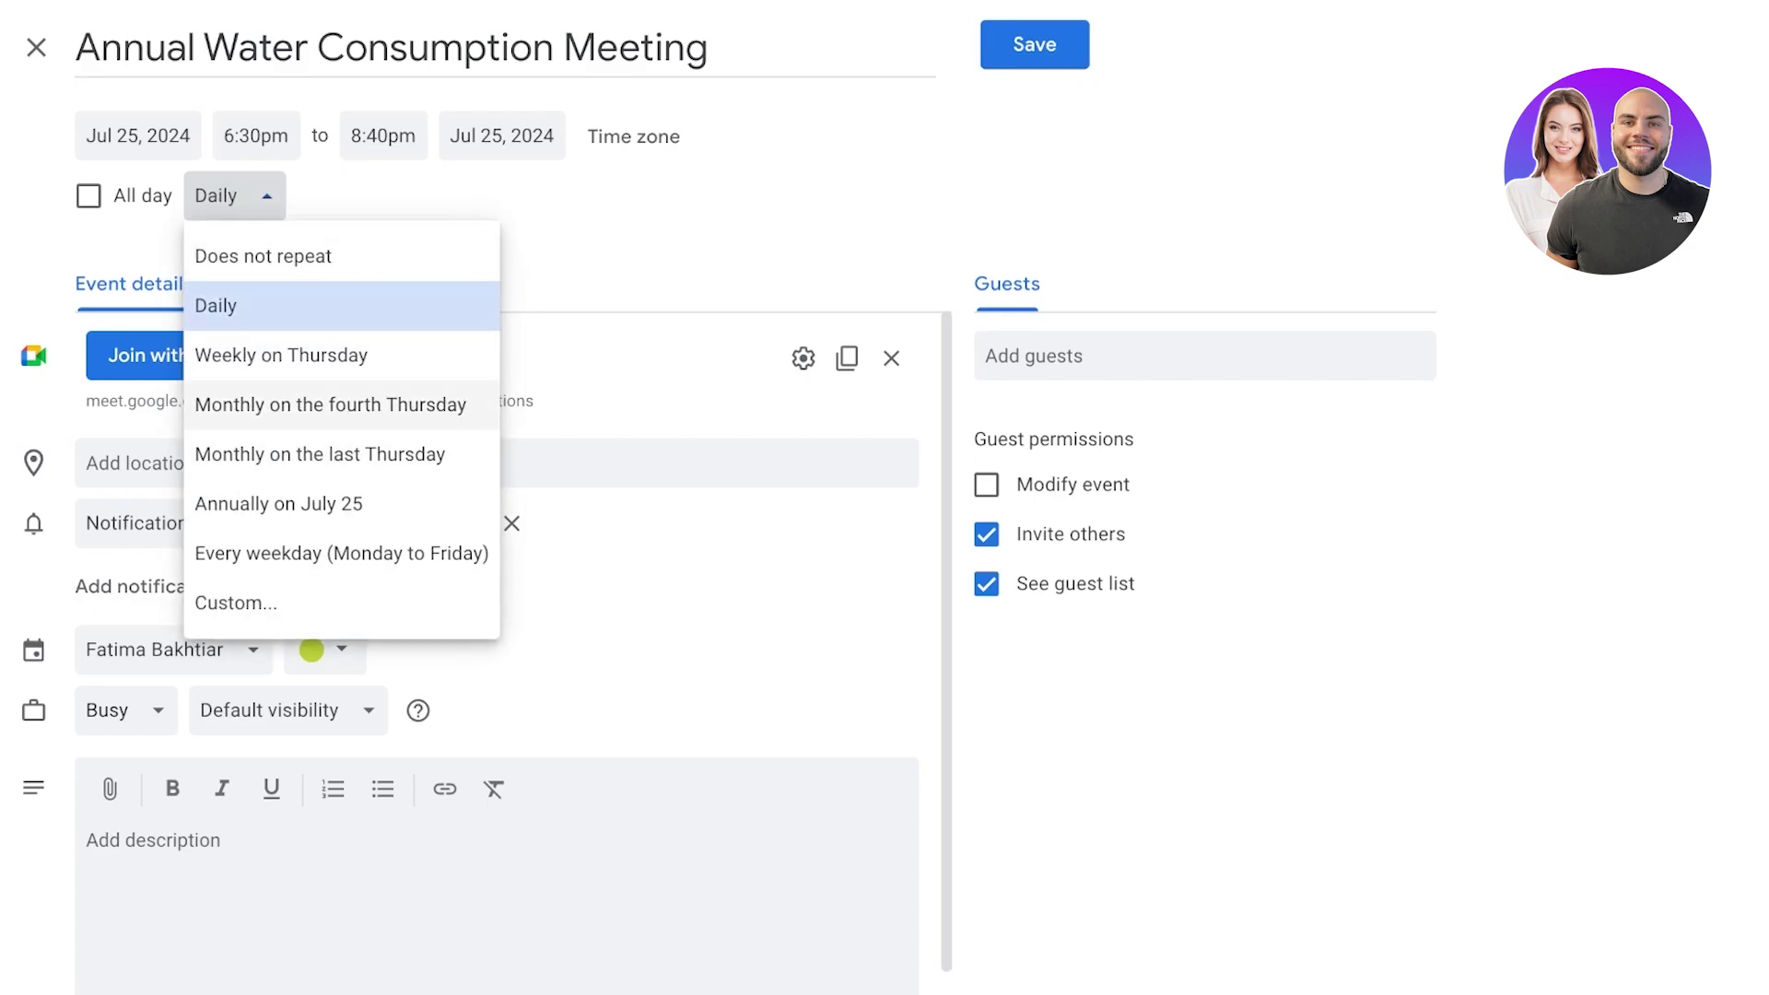
left_click(236, 603)
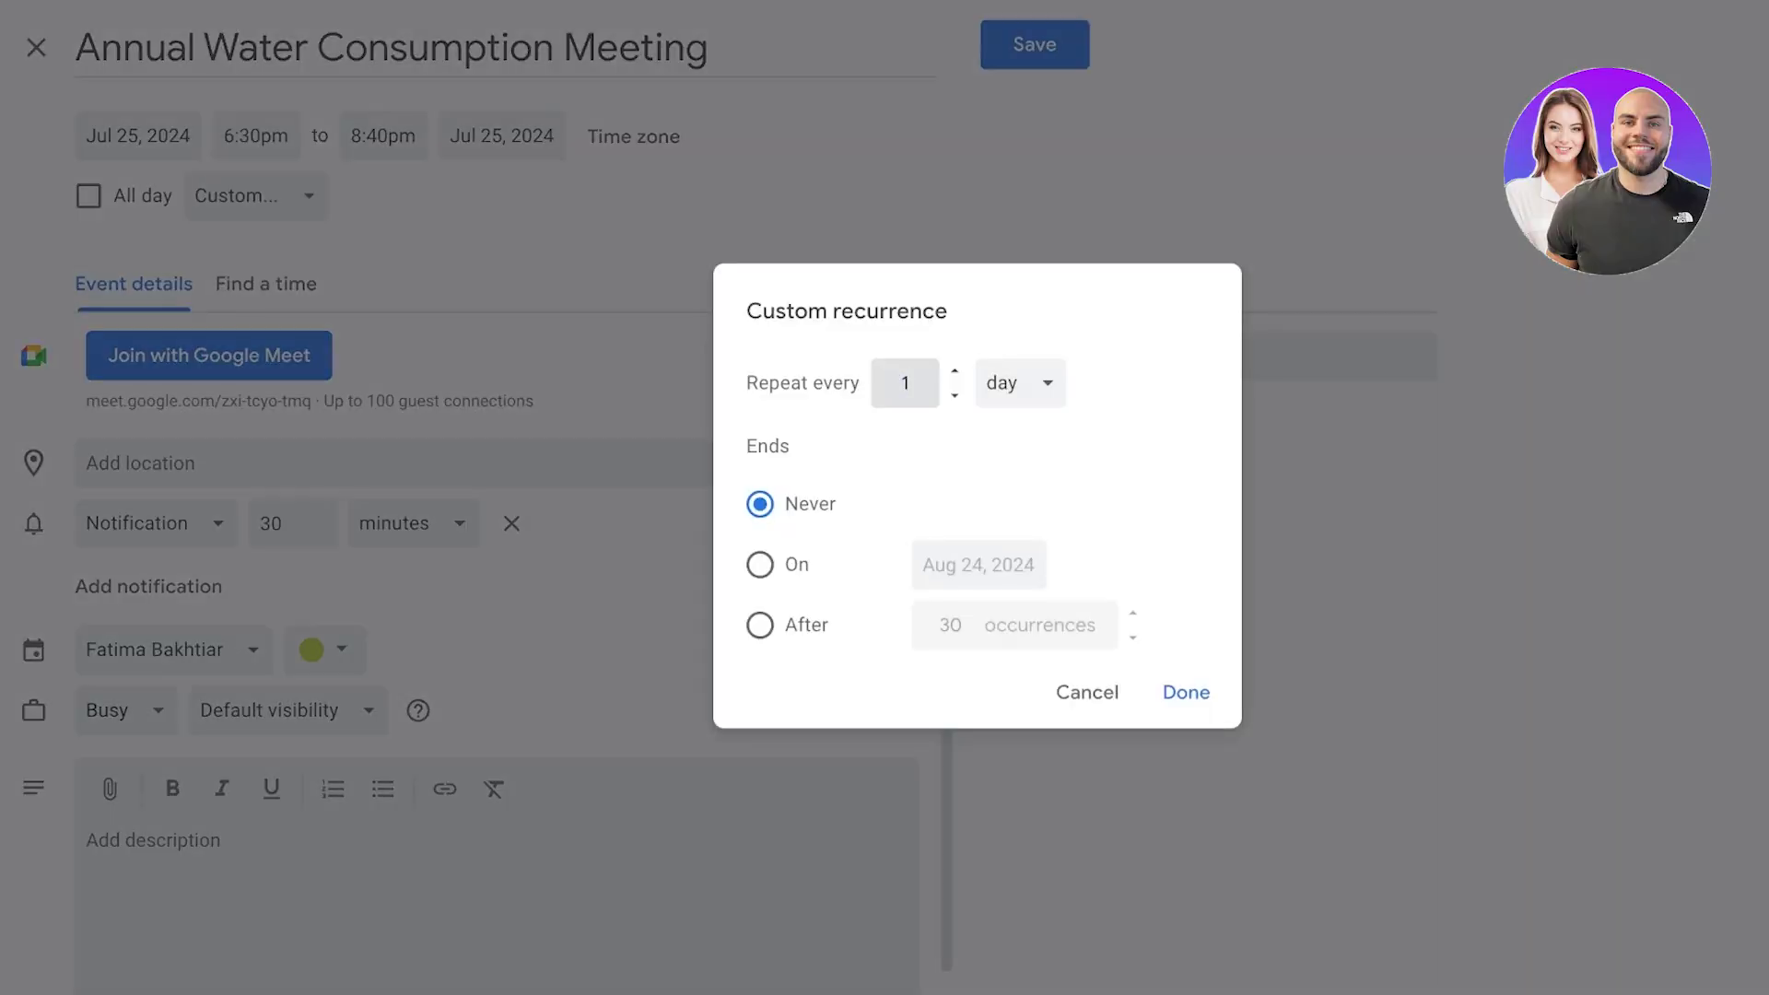
double_click(904, 383)
type("10")
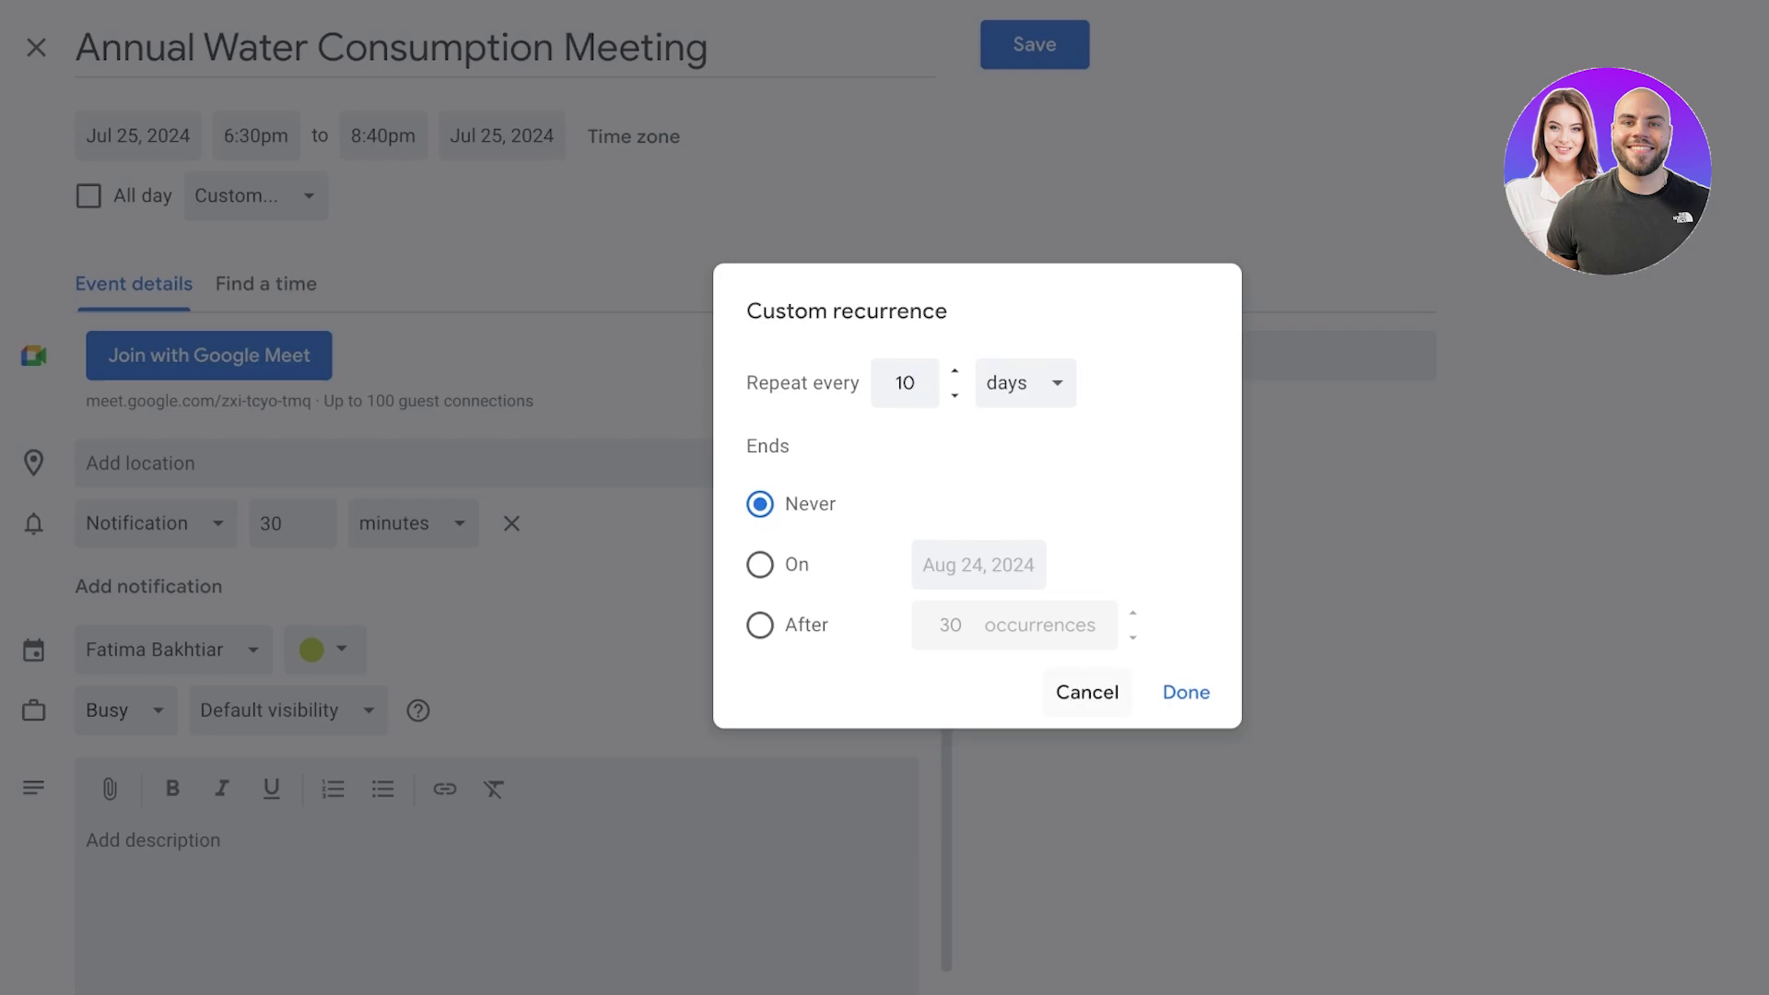
left_click(1087, 692)
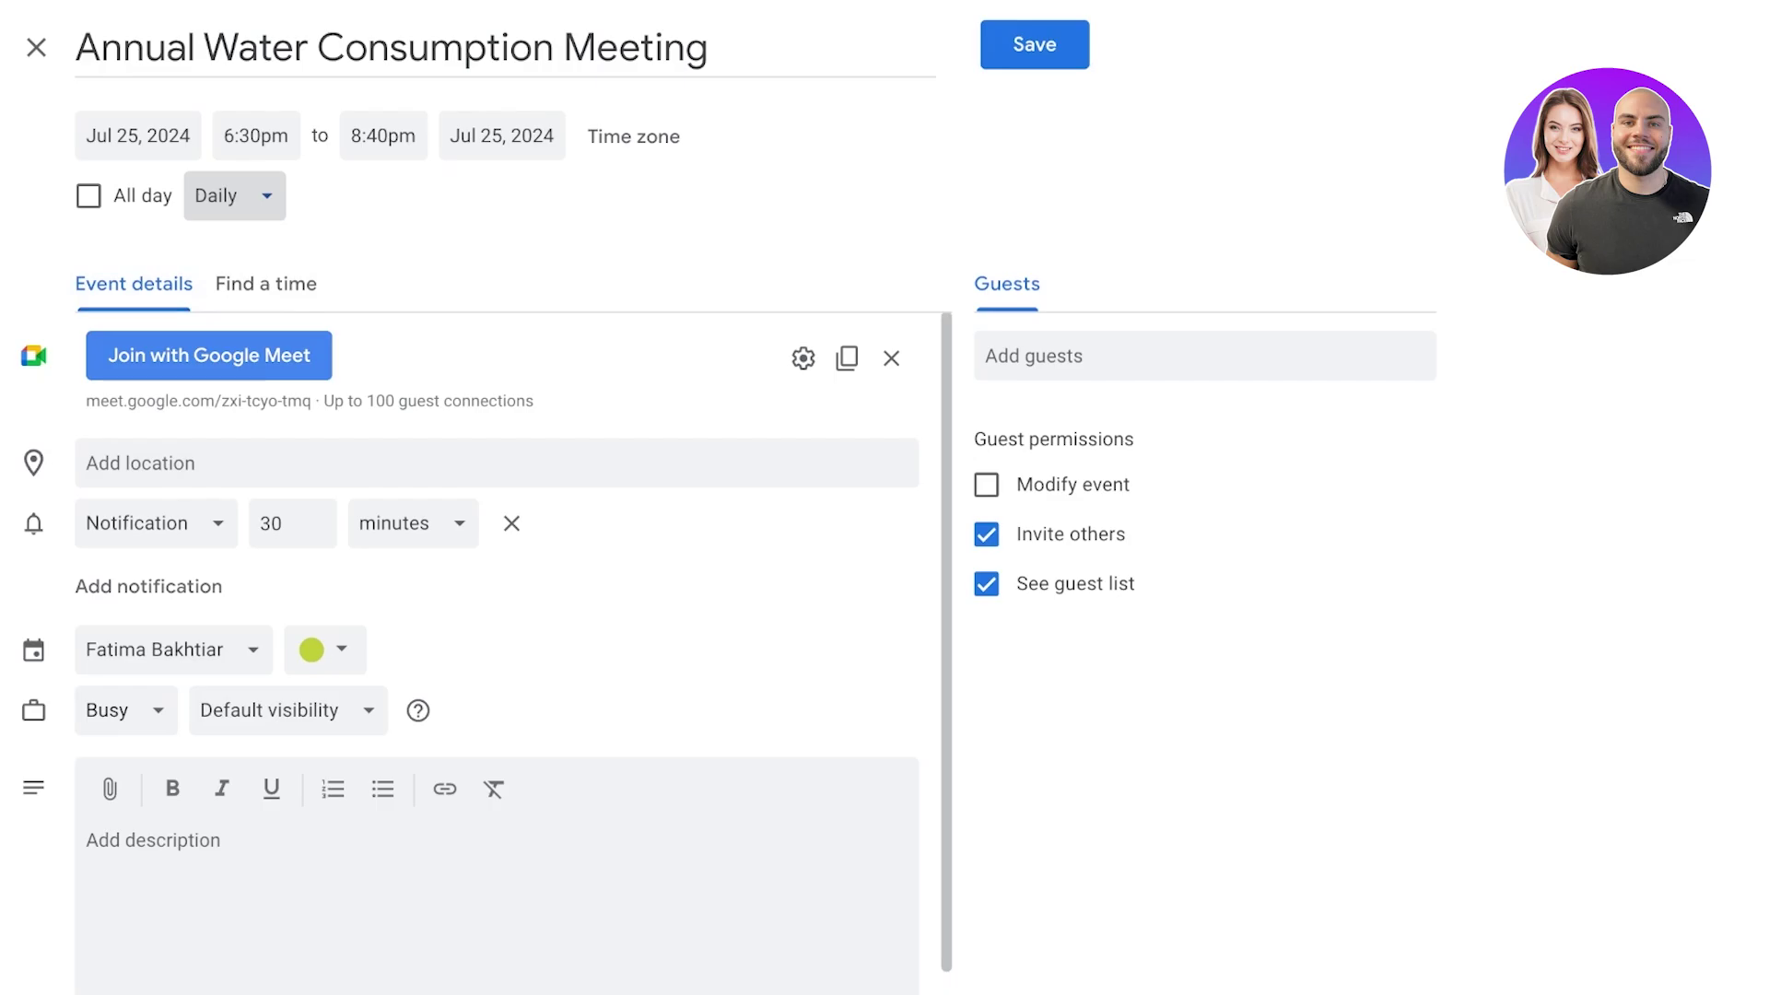
Step: Enable Host management in the event's Google Meet video call options
left_click(803, 357)
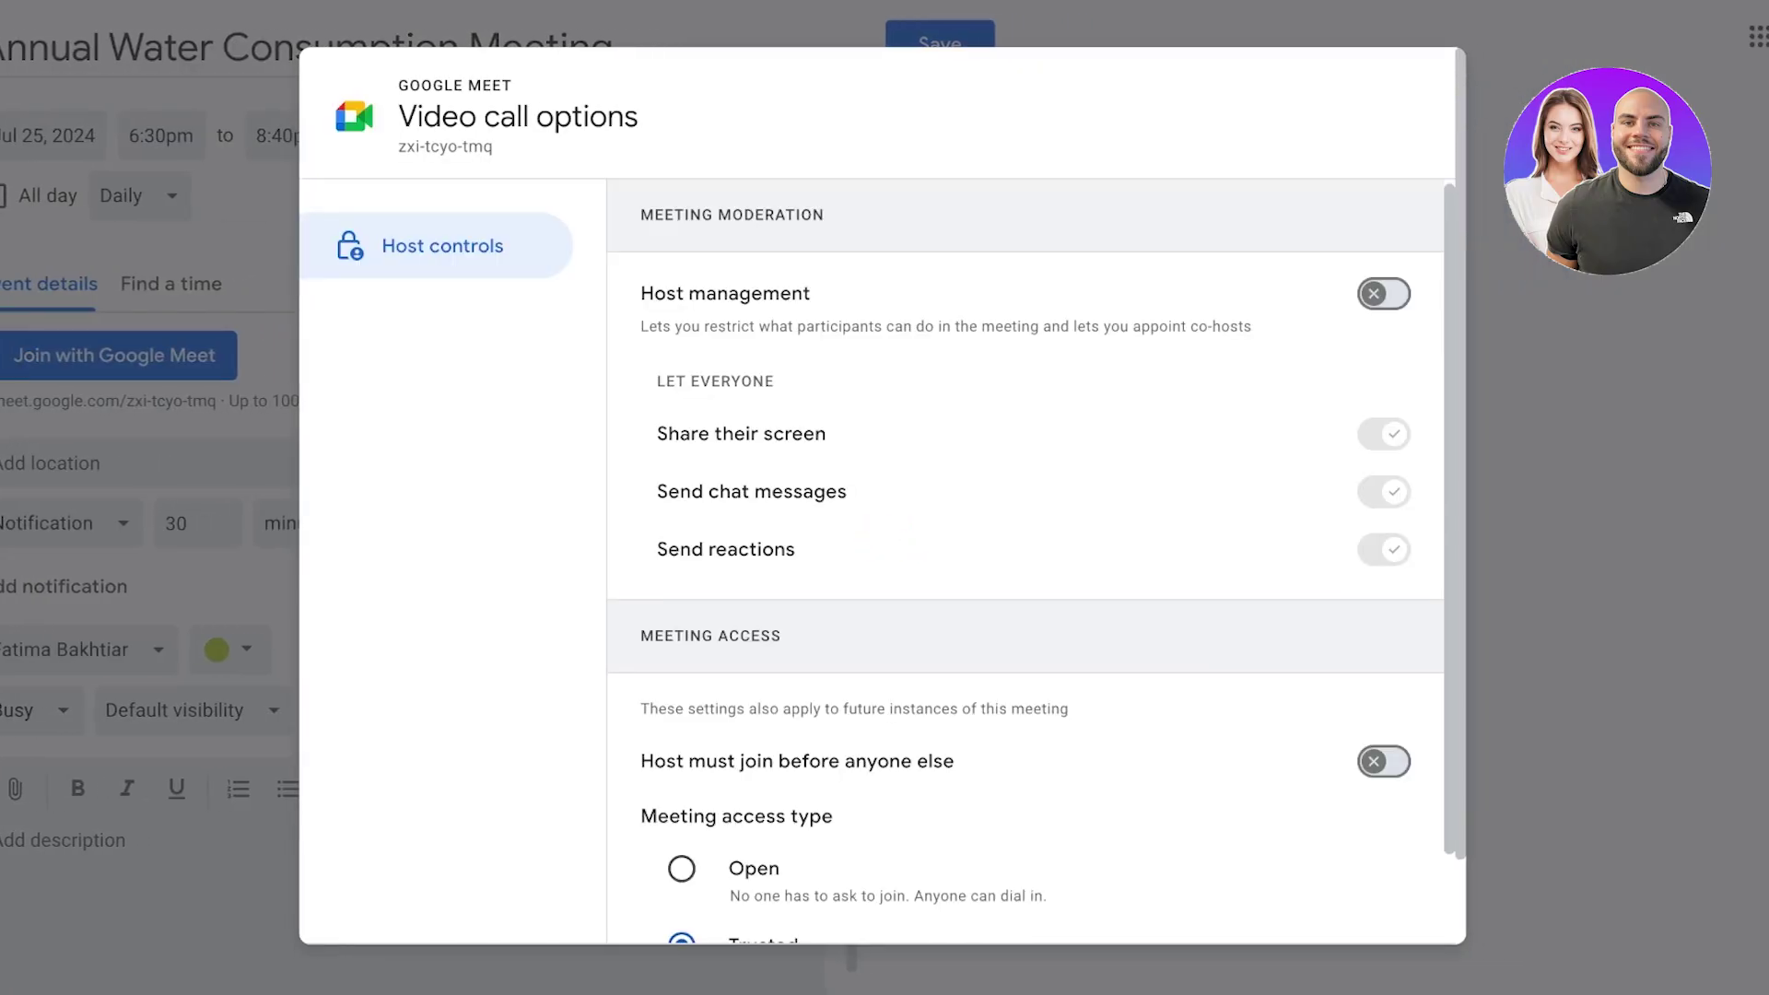
scroll(1026, 562, "down", 1)
left_click(1384, 238)
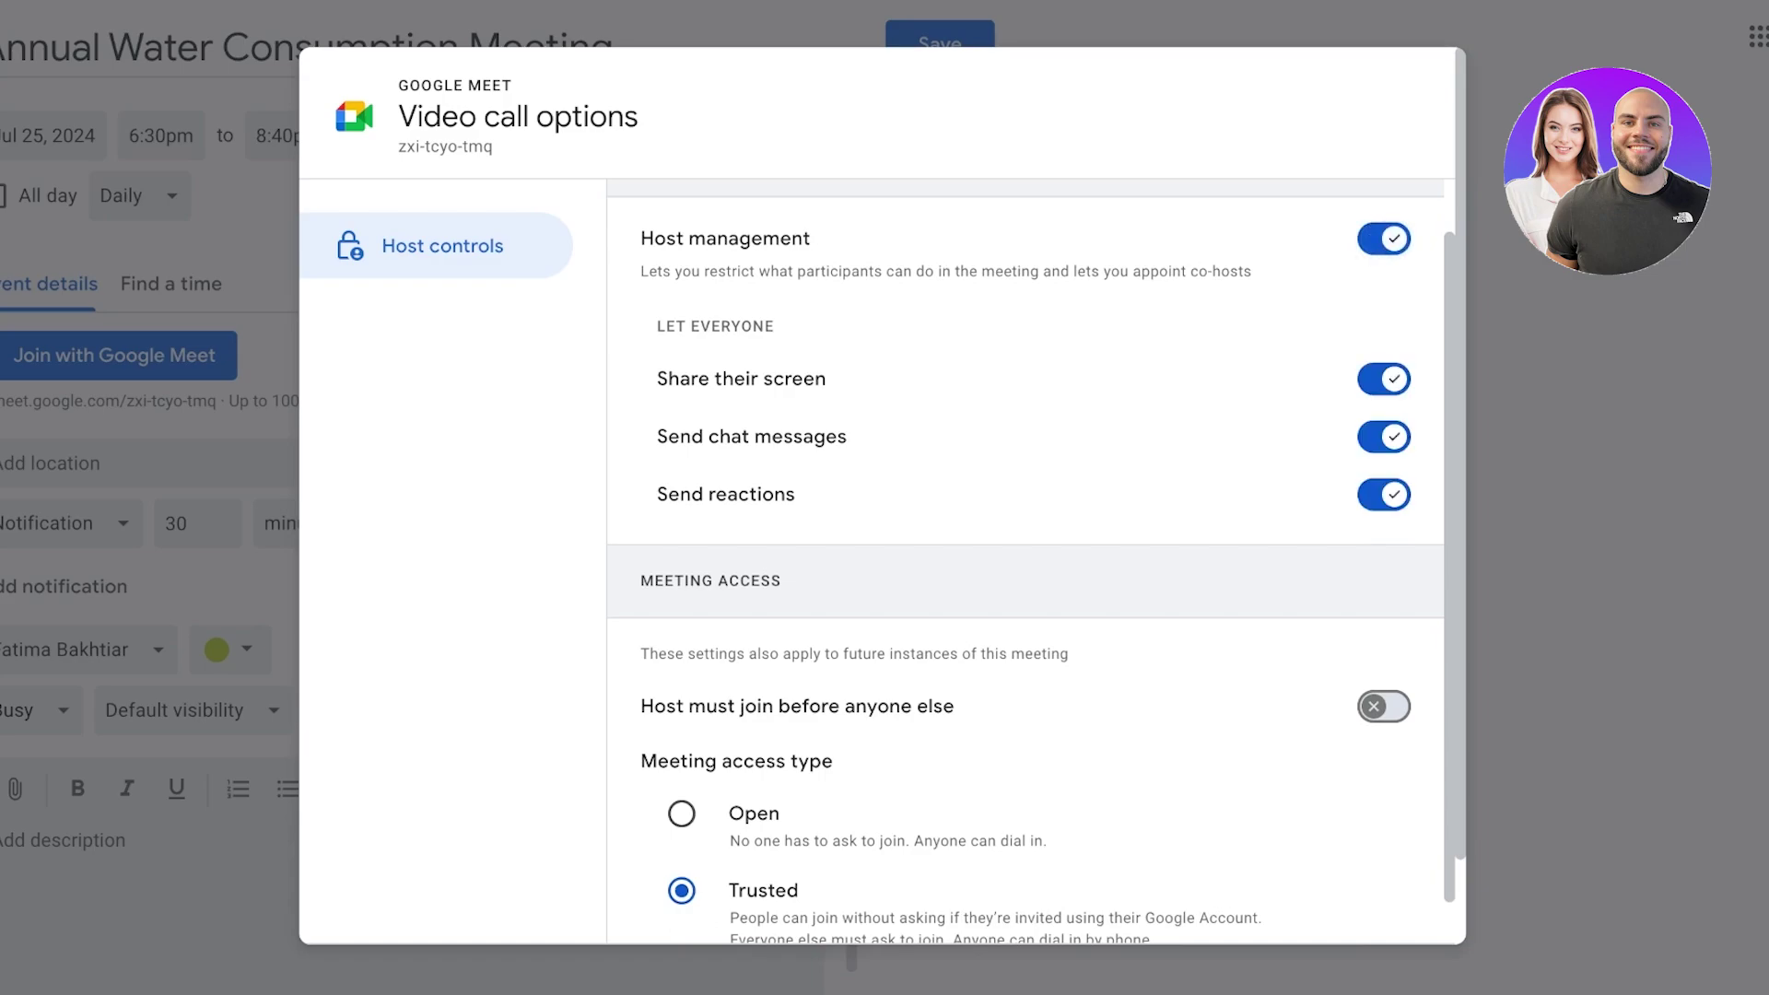
scroll(1031, 562, "up", 1)
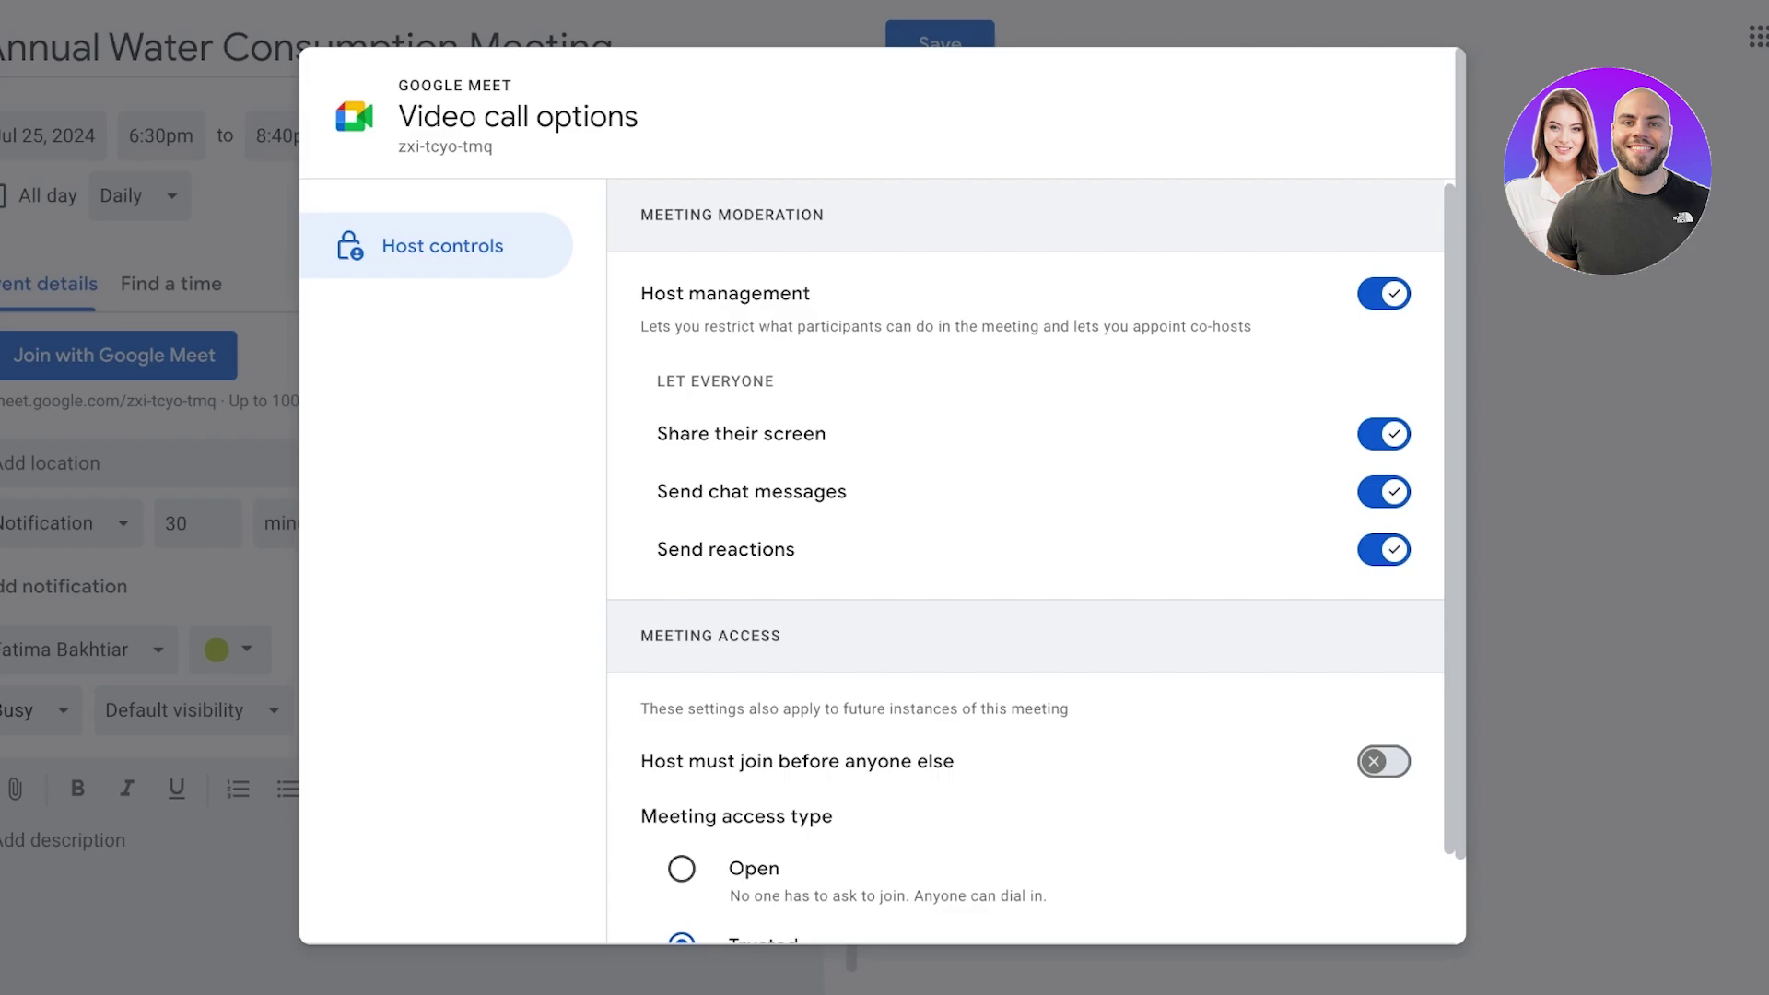
Step: Disallow everyone from sharing their screen and sending reactions, while keeping chat messages allowed
left_click(1383, 433)
left_click(1383, 491)
left_click(1383, 549)
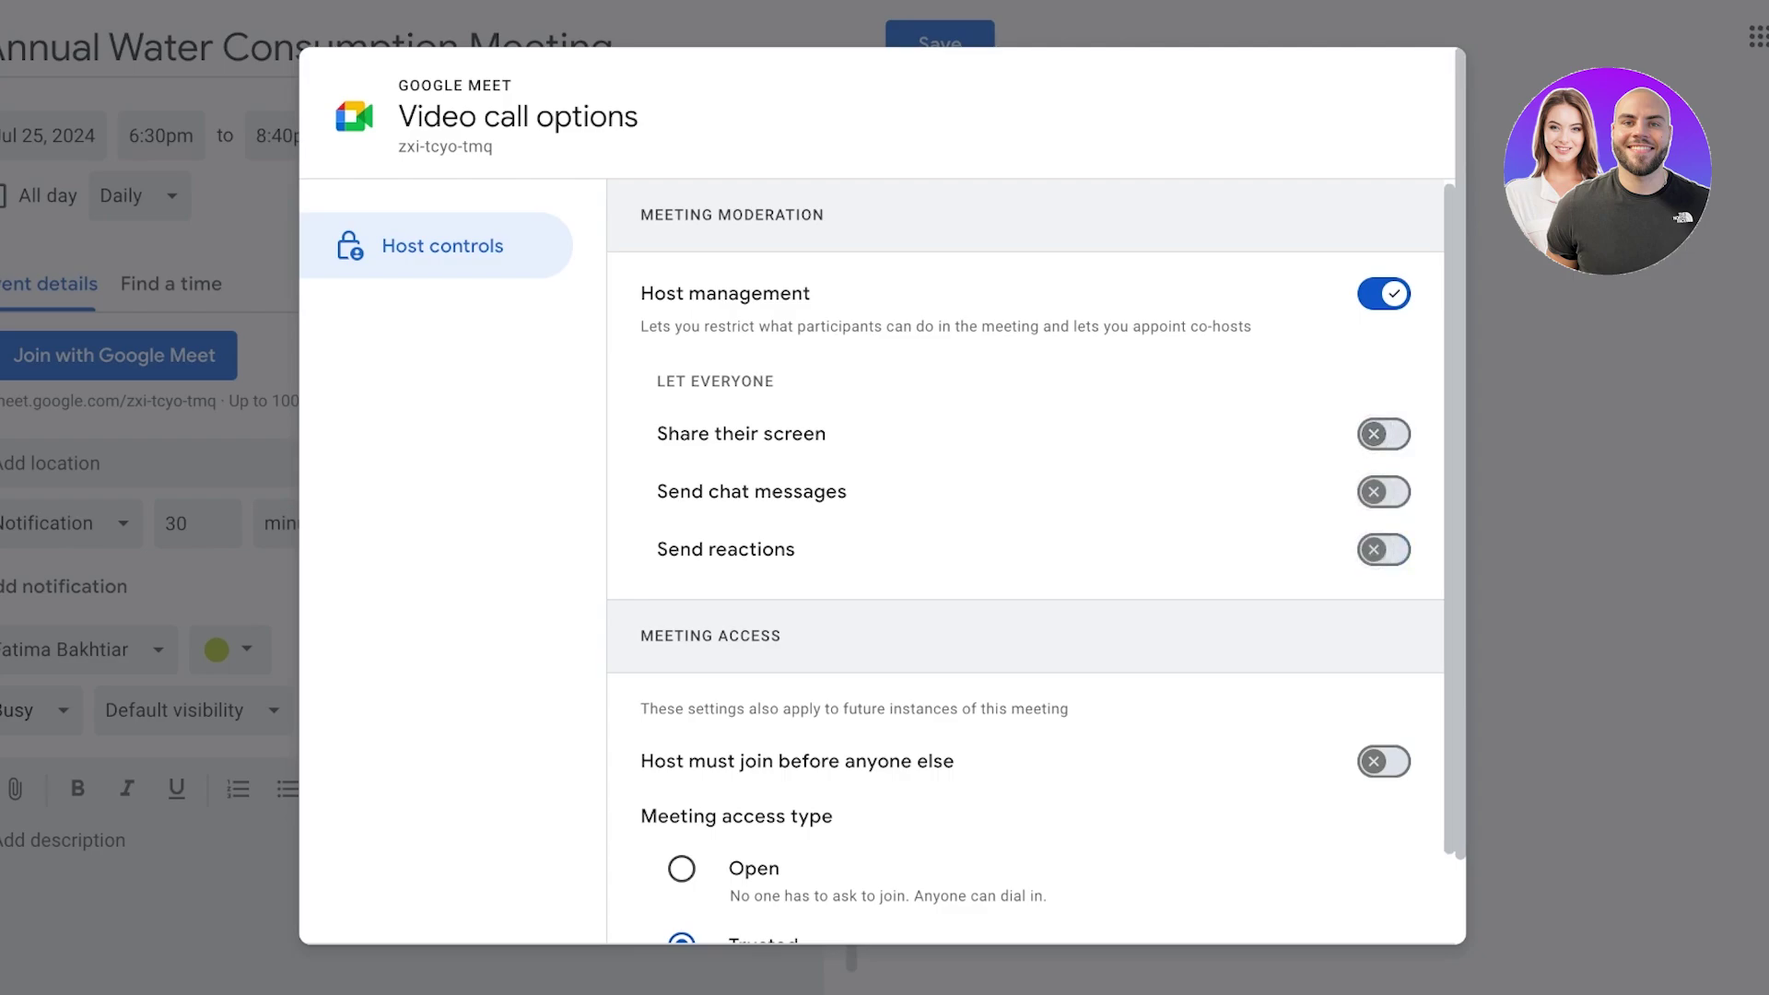
left_click(1383, 491)
Step: Set the meeting access type to Open, with the requirement for the host to join first switched off
scroll(1024, 516, "down", 2)
left_click(1383, 571)
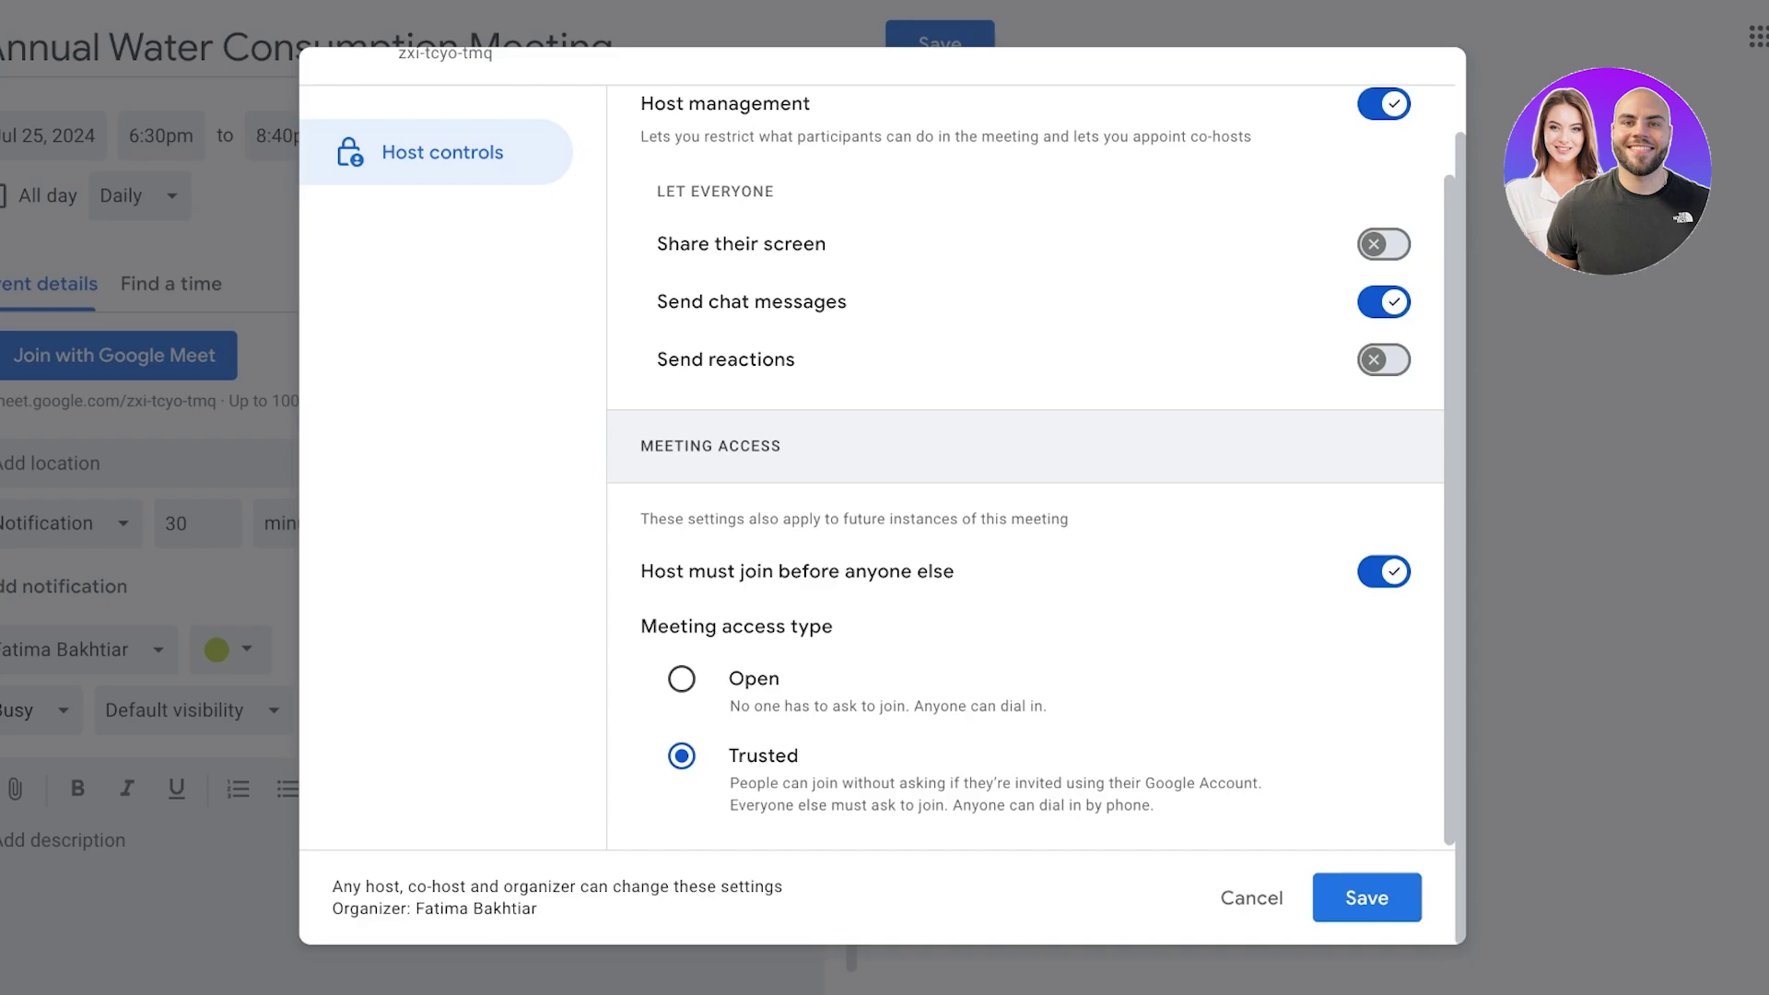
left_click(1383, 572)
left_click(682, 678)
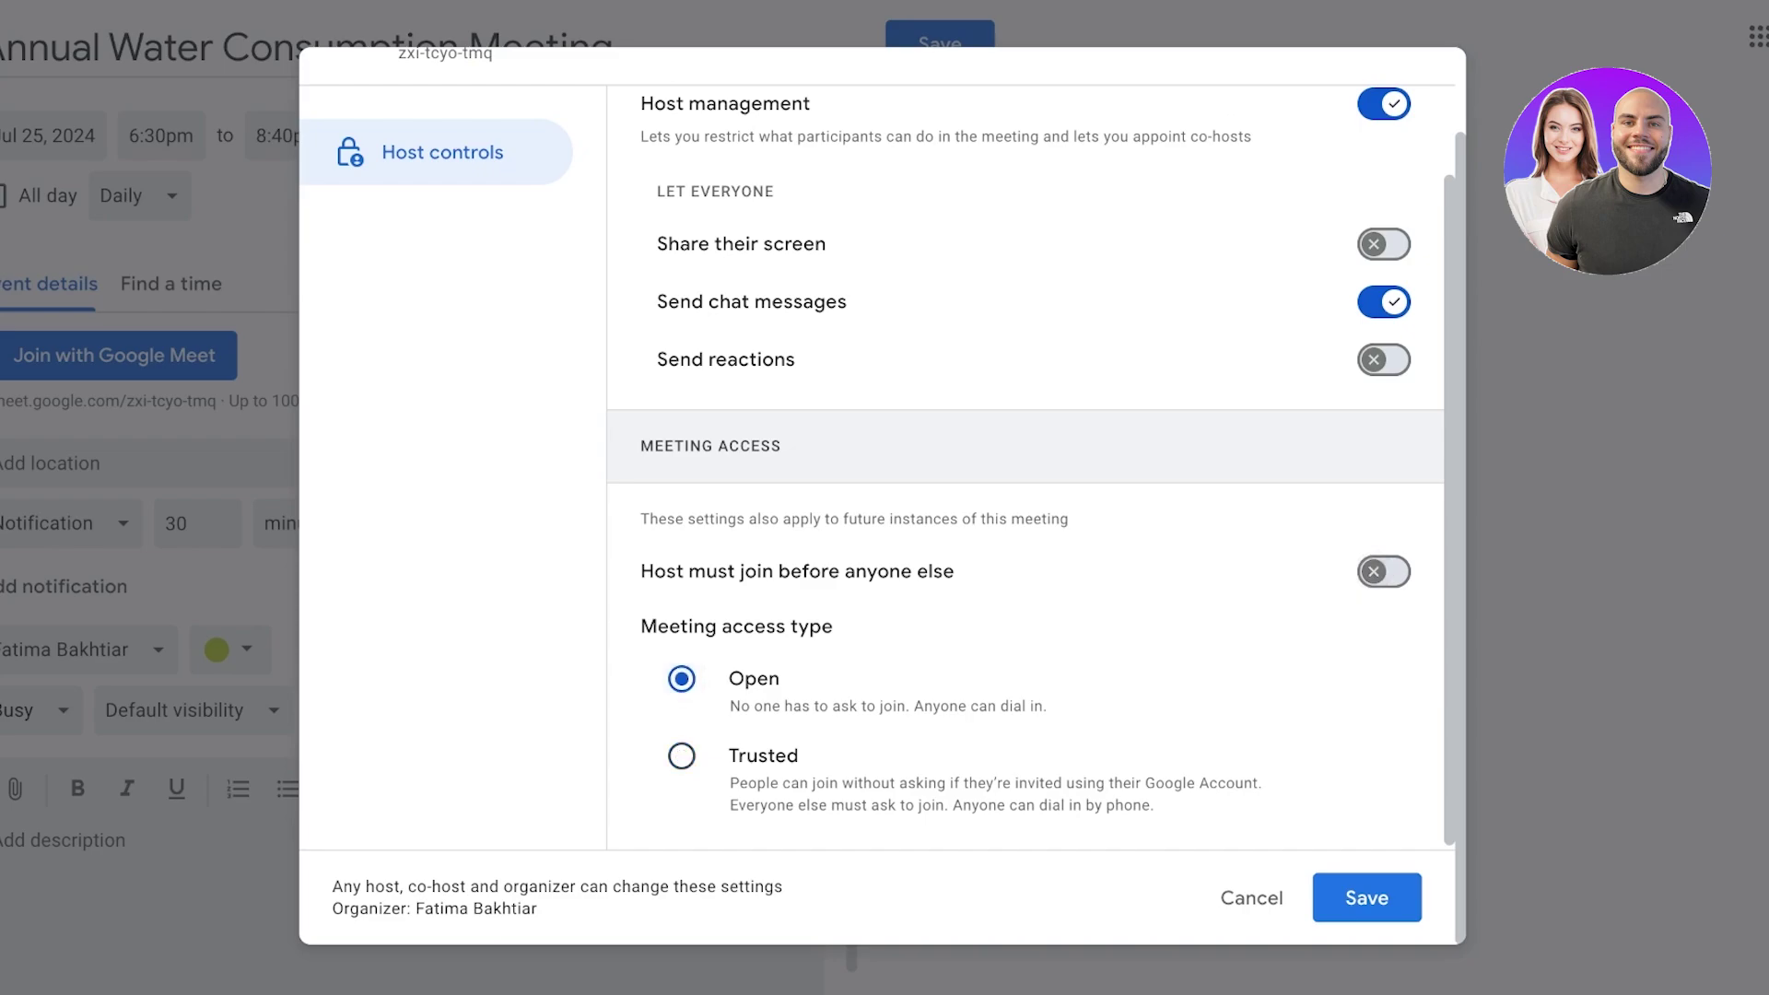
Step: Set the meeting access type to Trusted and save the event's video call options
left_click(681, 755)
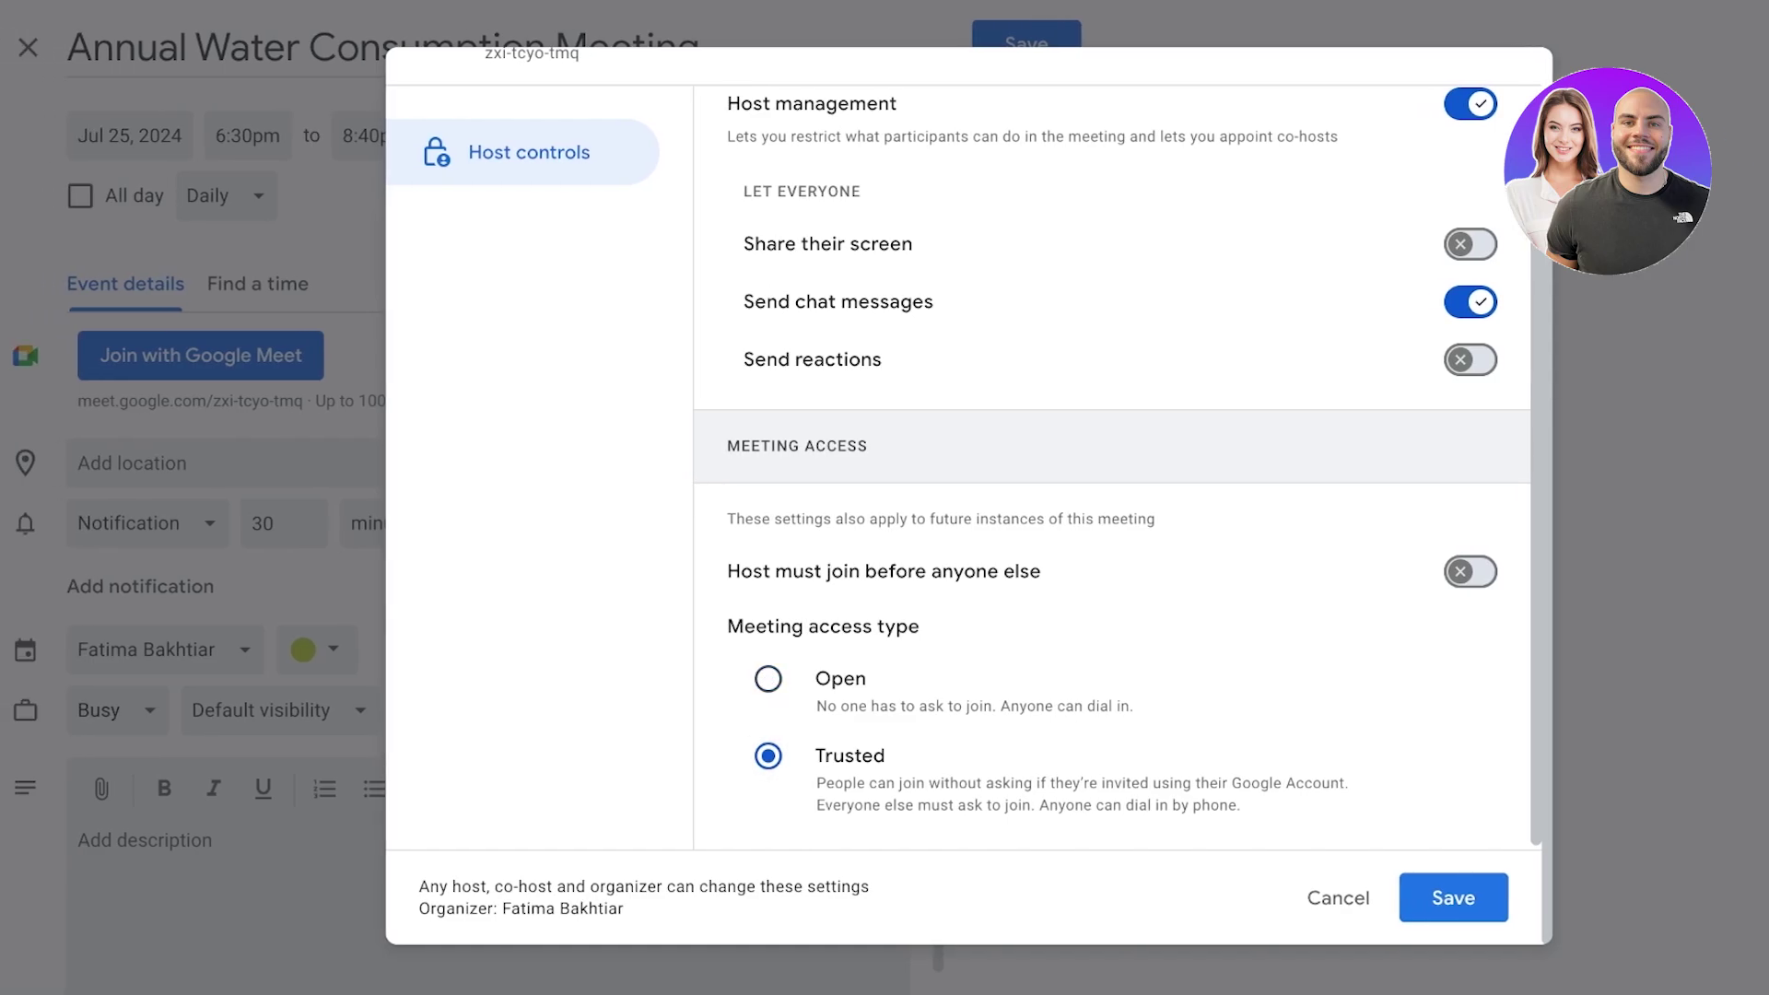
left_click(1452, 897)
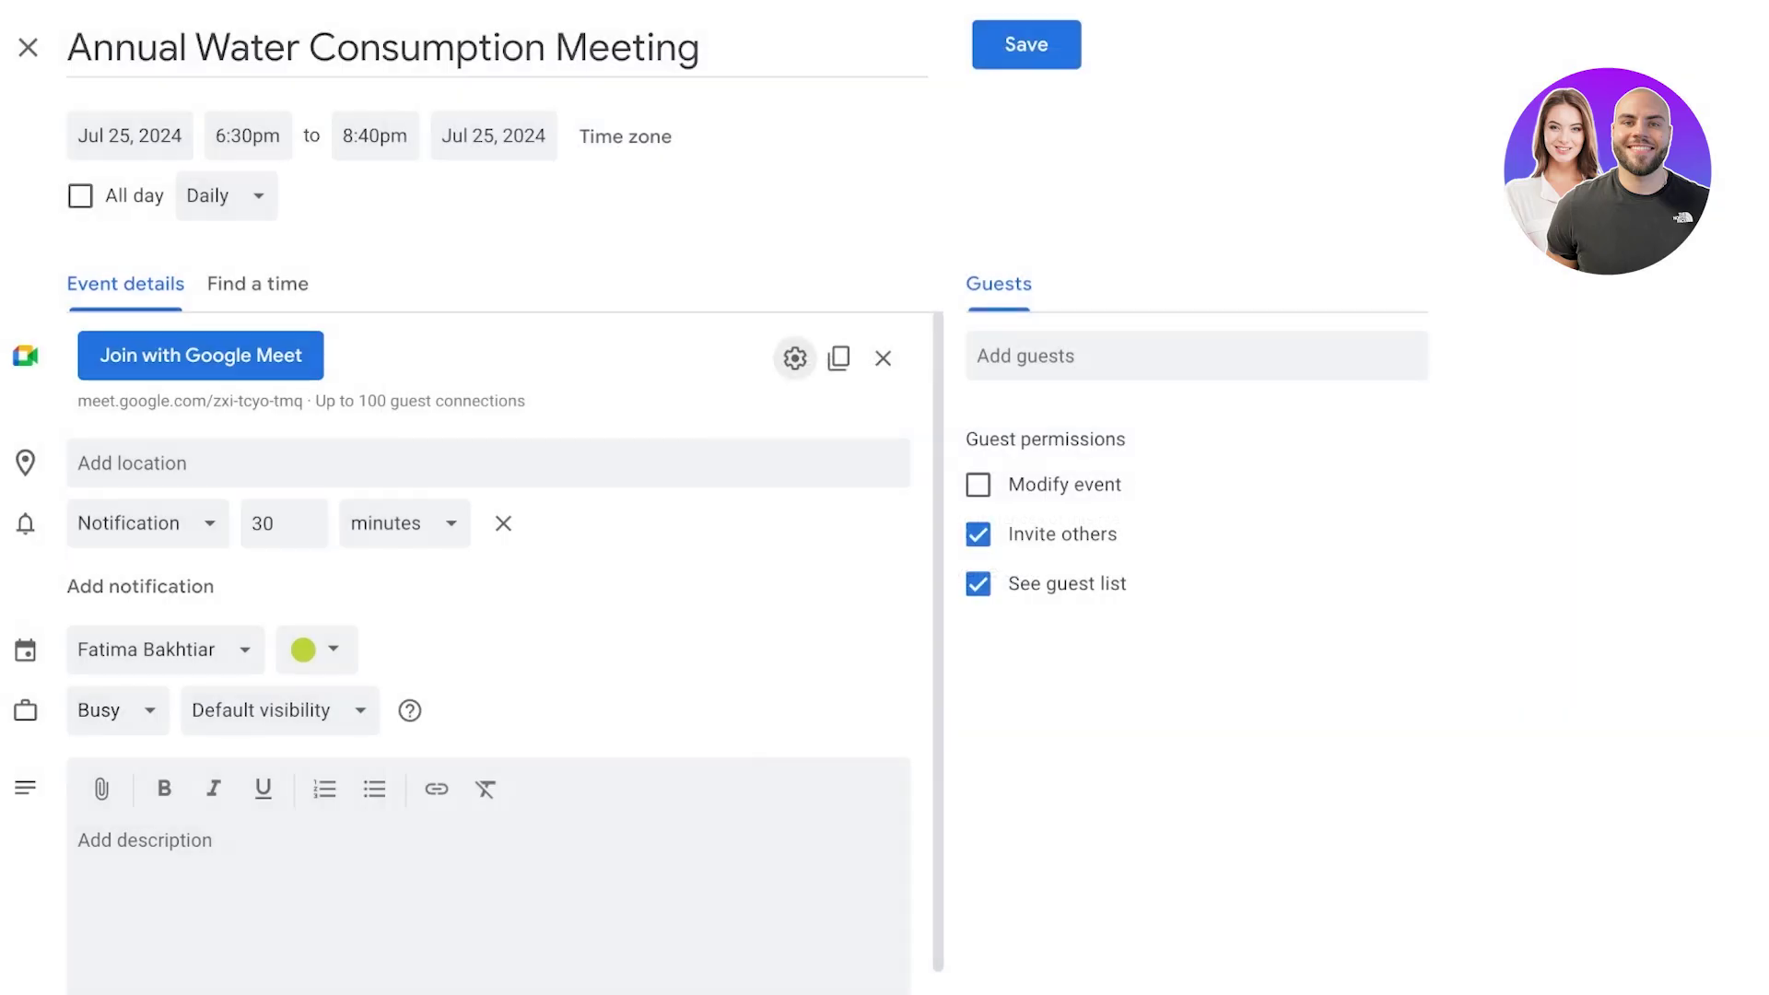
left_click(406, 464)
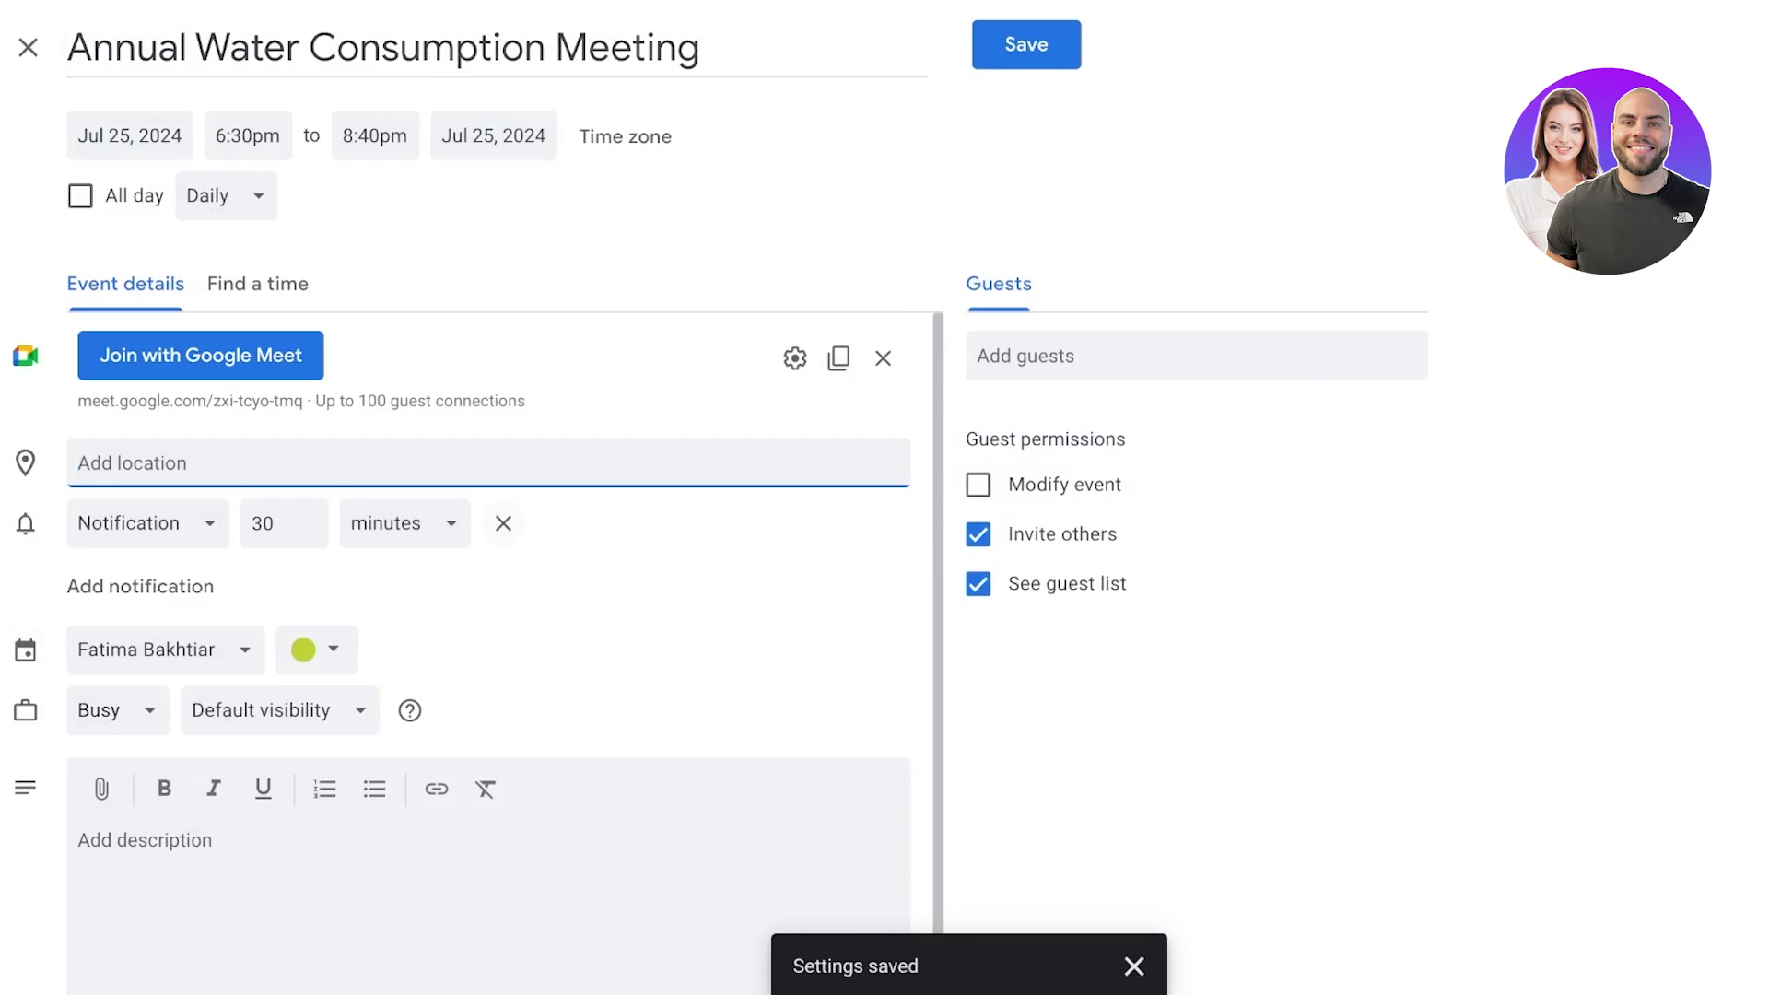
scroll(503, 522, "down", 1)
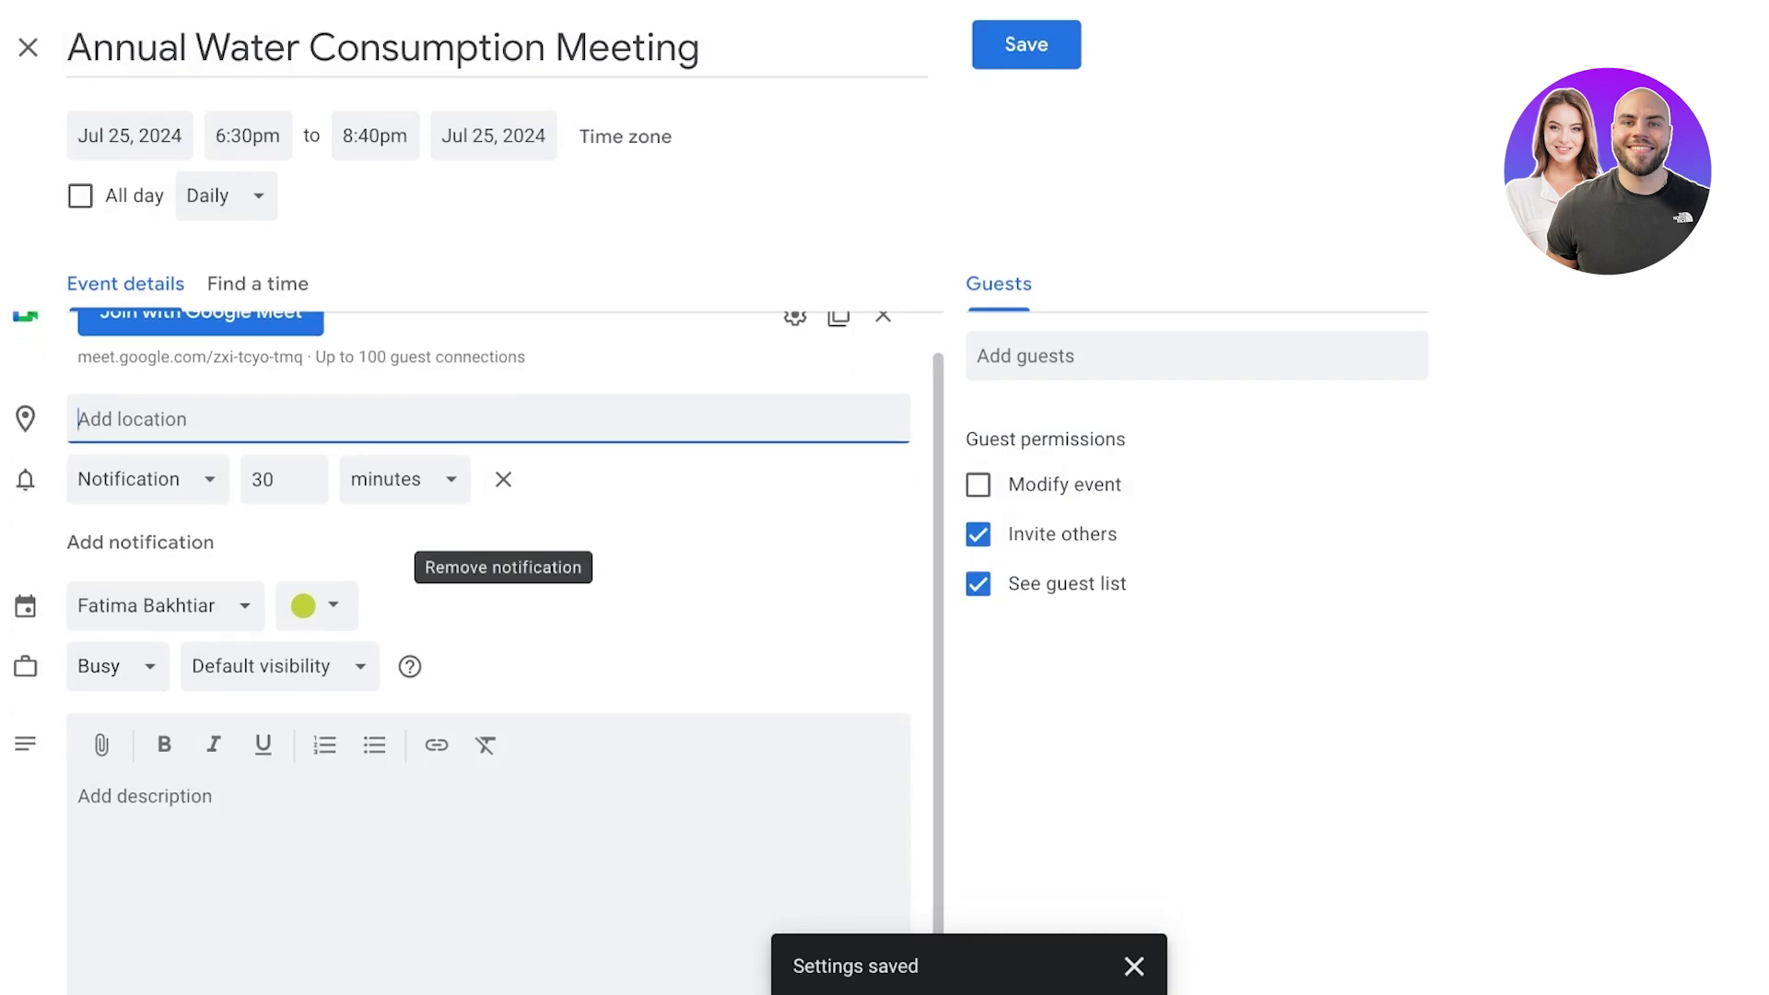
Step: Add the organizer and the suggested contact listed just below as guests of the Annual Water Consumption Meeting
left_click(977, 534)
left_click(978, 535)
left_click(1195, 356)
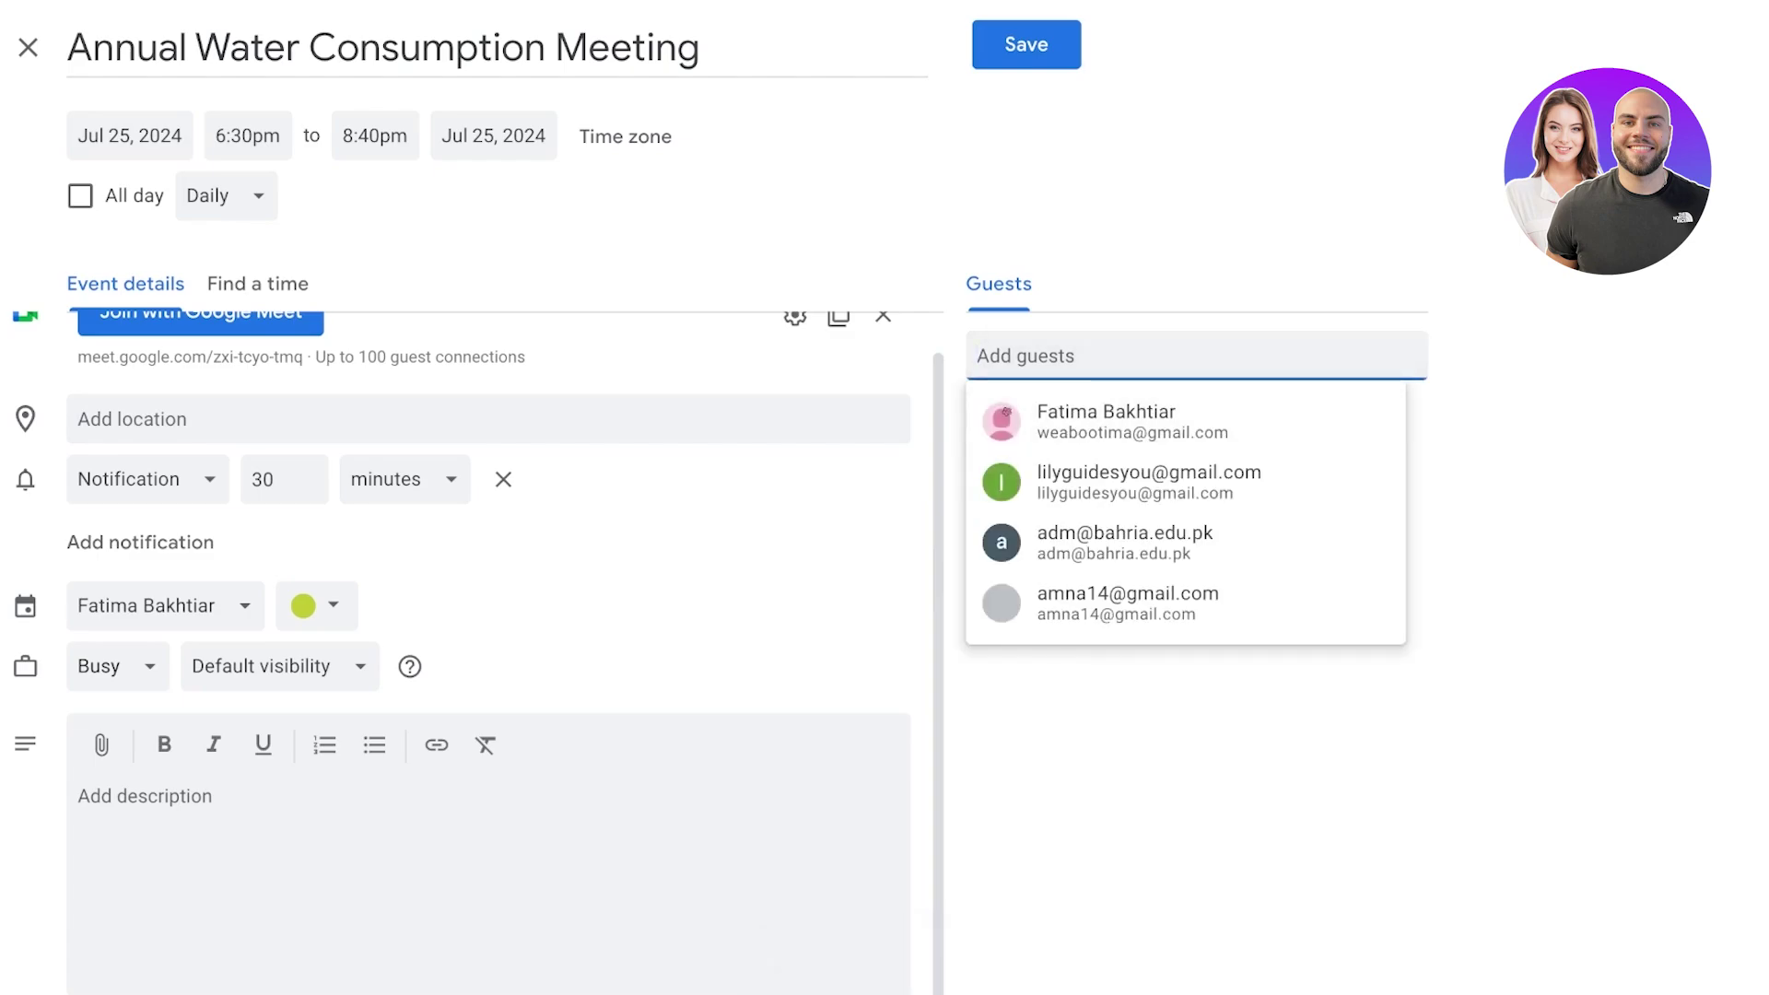
left_click(1185, 422)
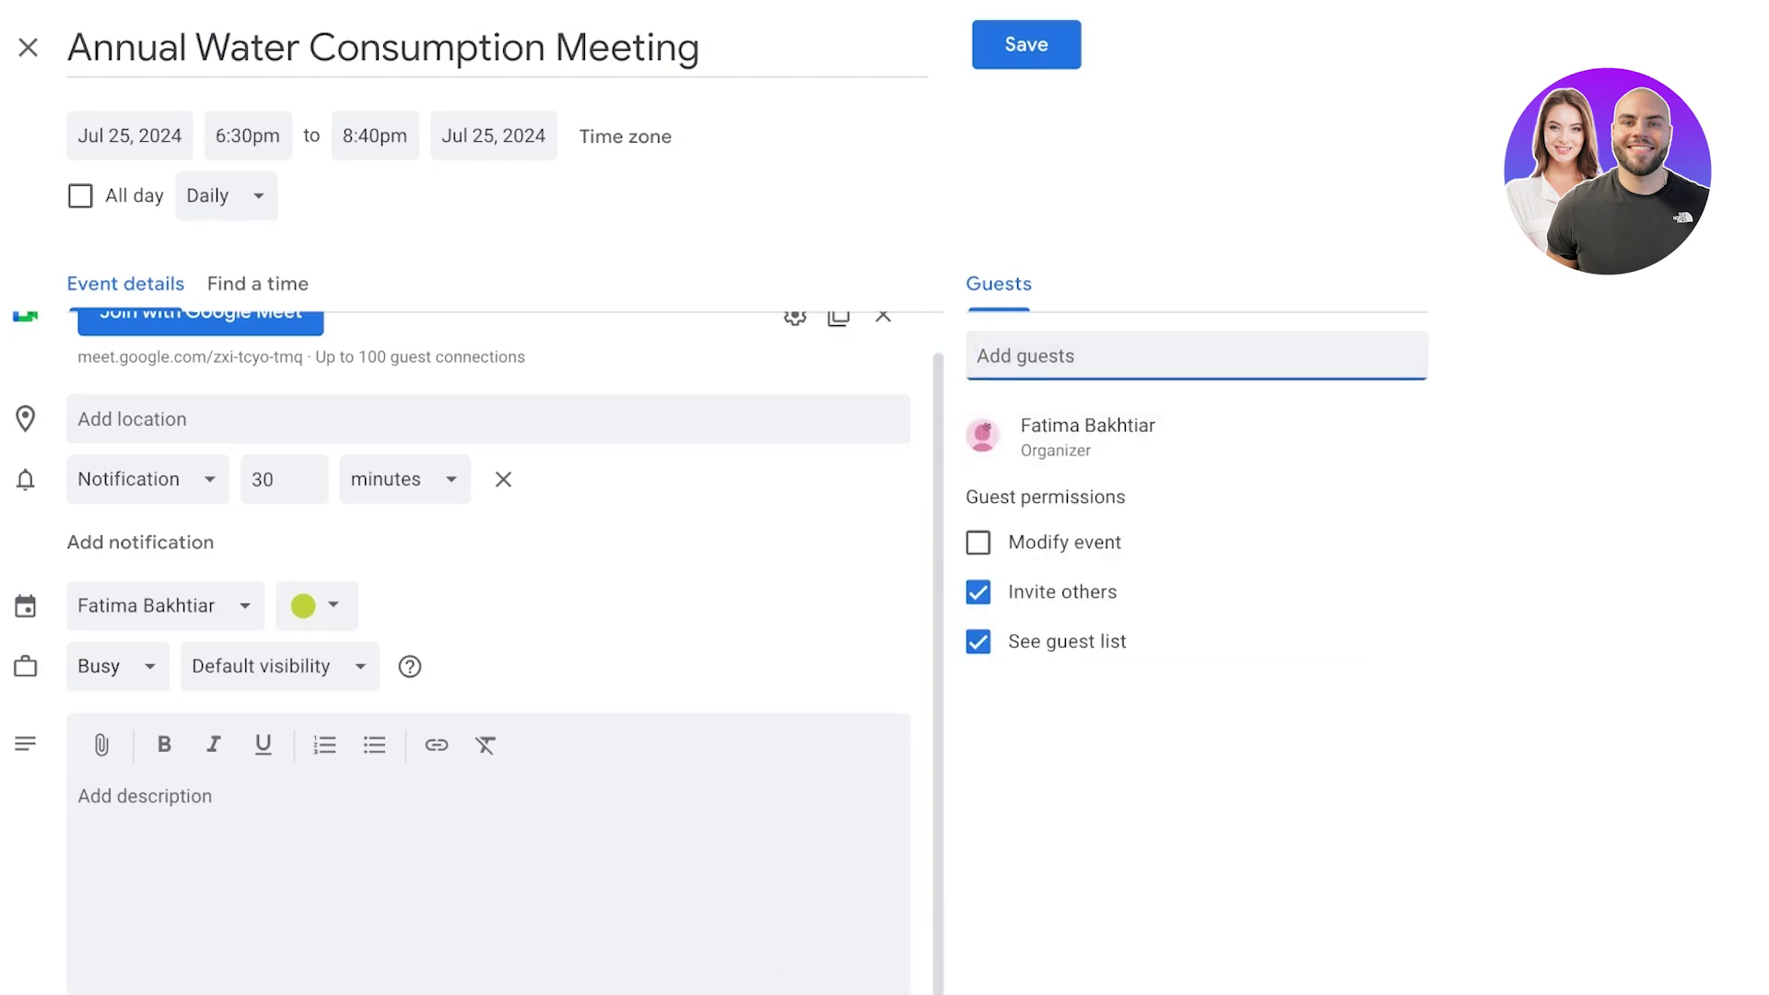
left_click(1195, 356)
left_click(1185, 465)
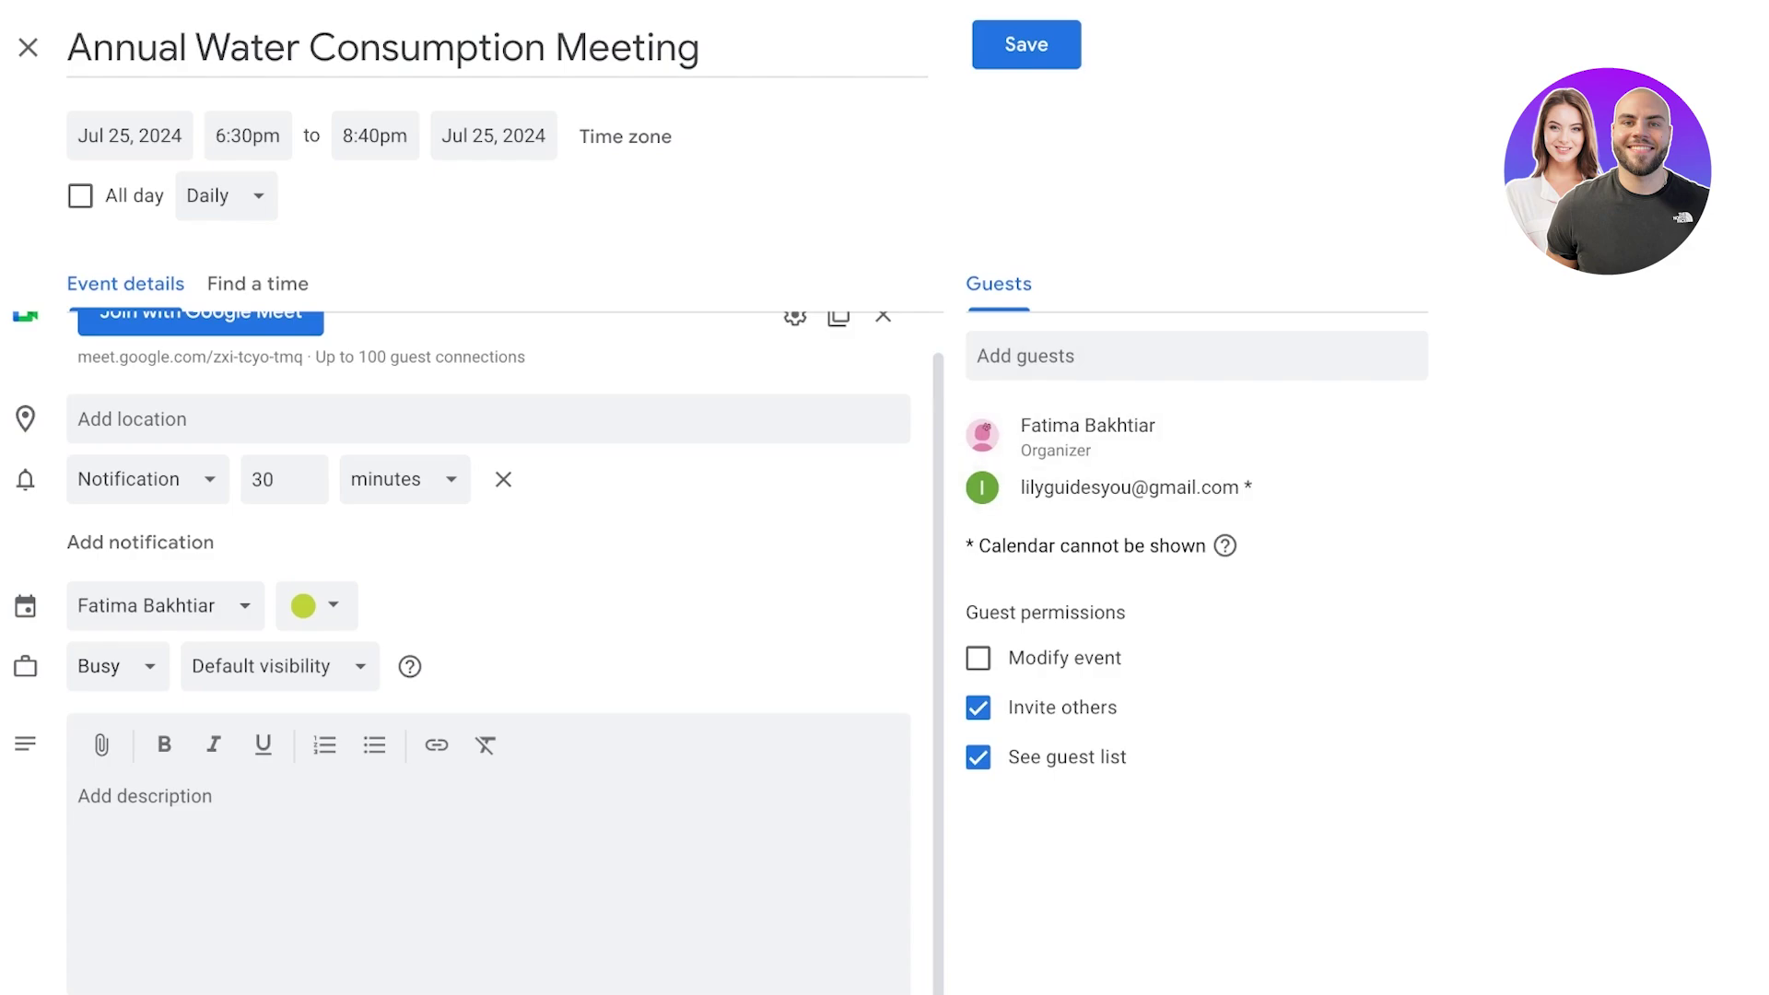
Step: Save the Annual Water Consumption Meeting event and send the invitation emails to its guests
triple_click(1084, 546)
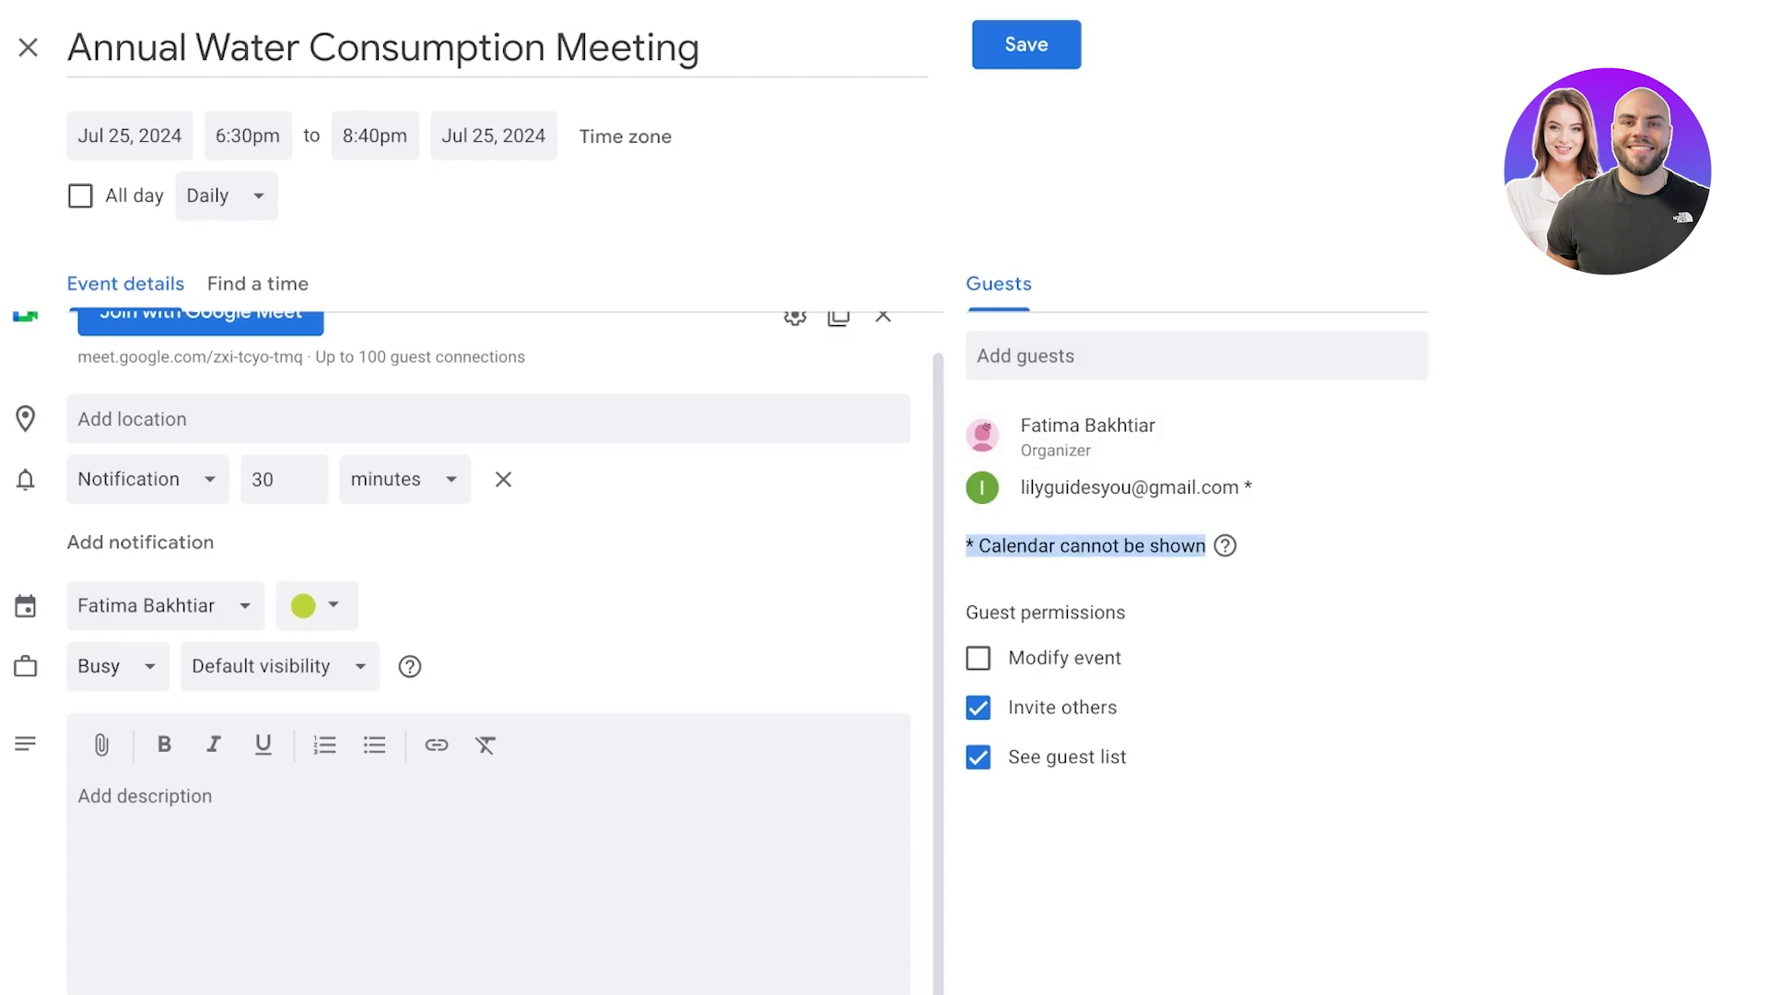
left_click(1026, 44)
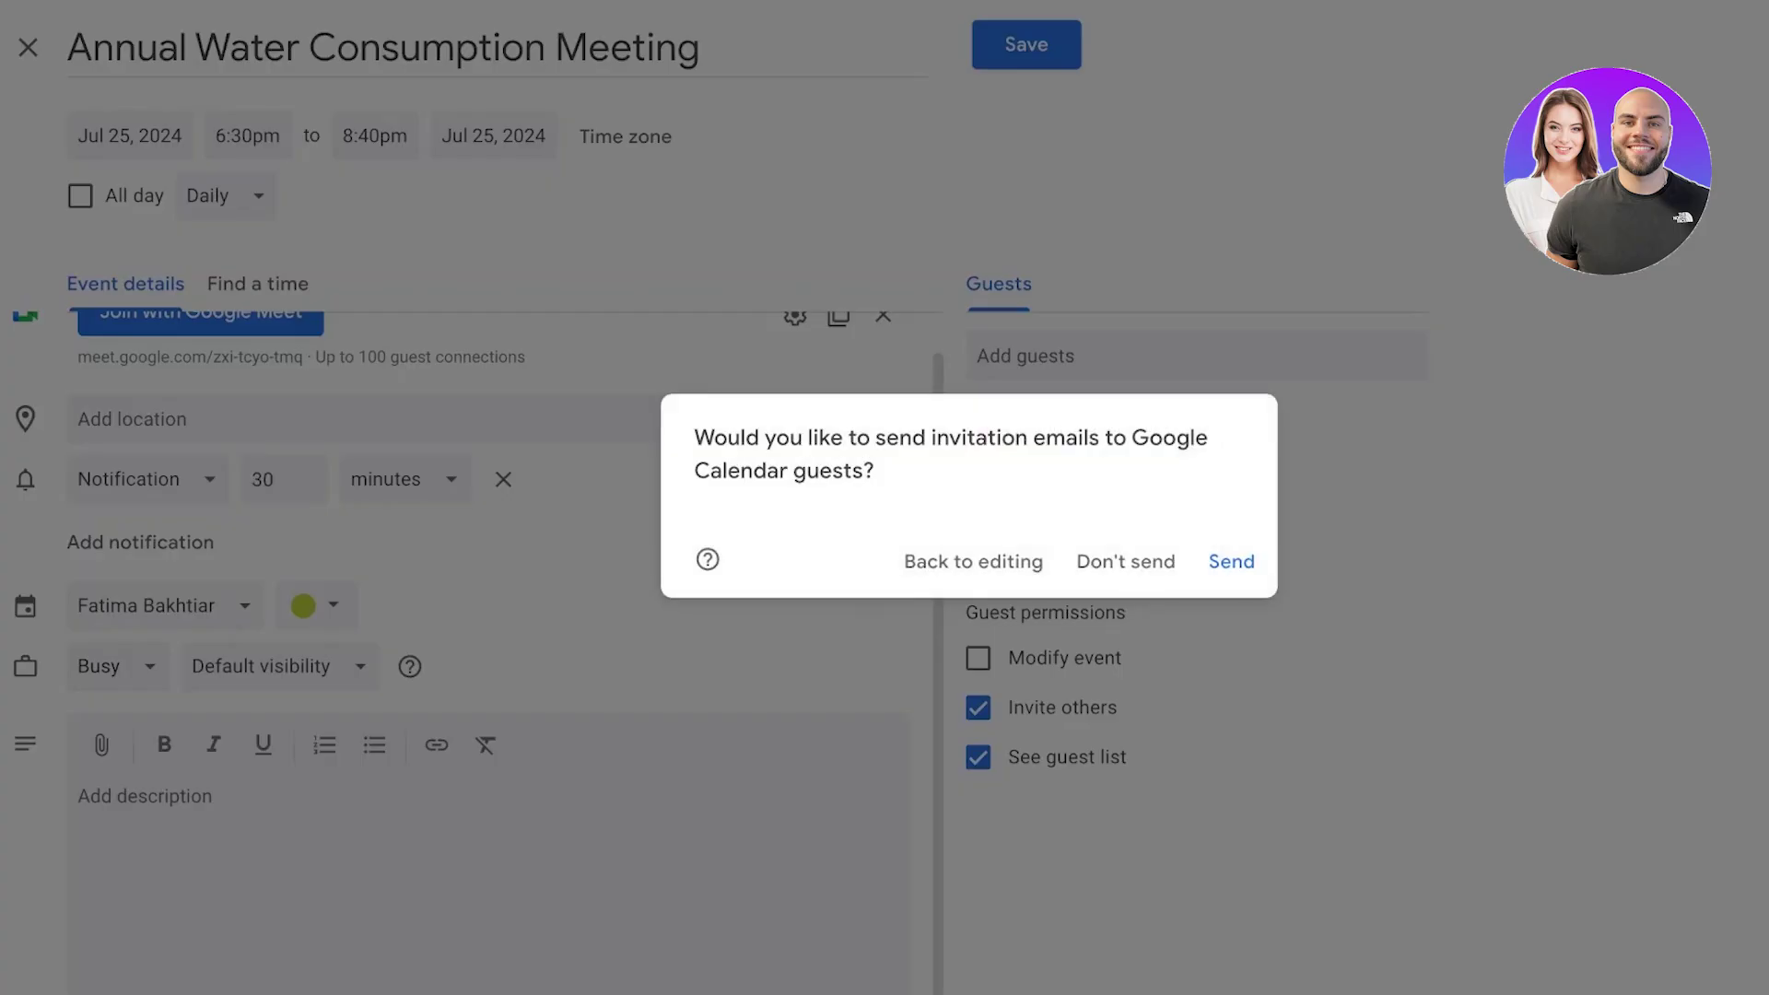
left_click(1230, 561)
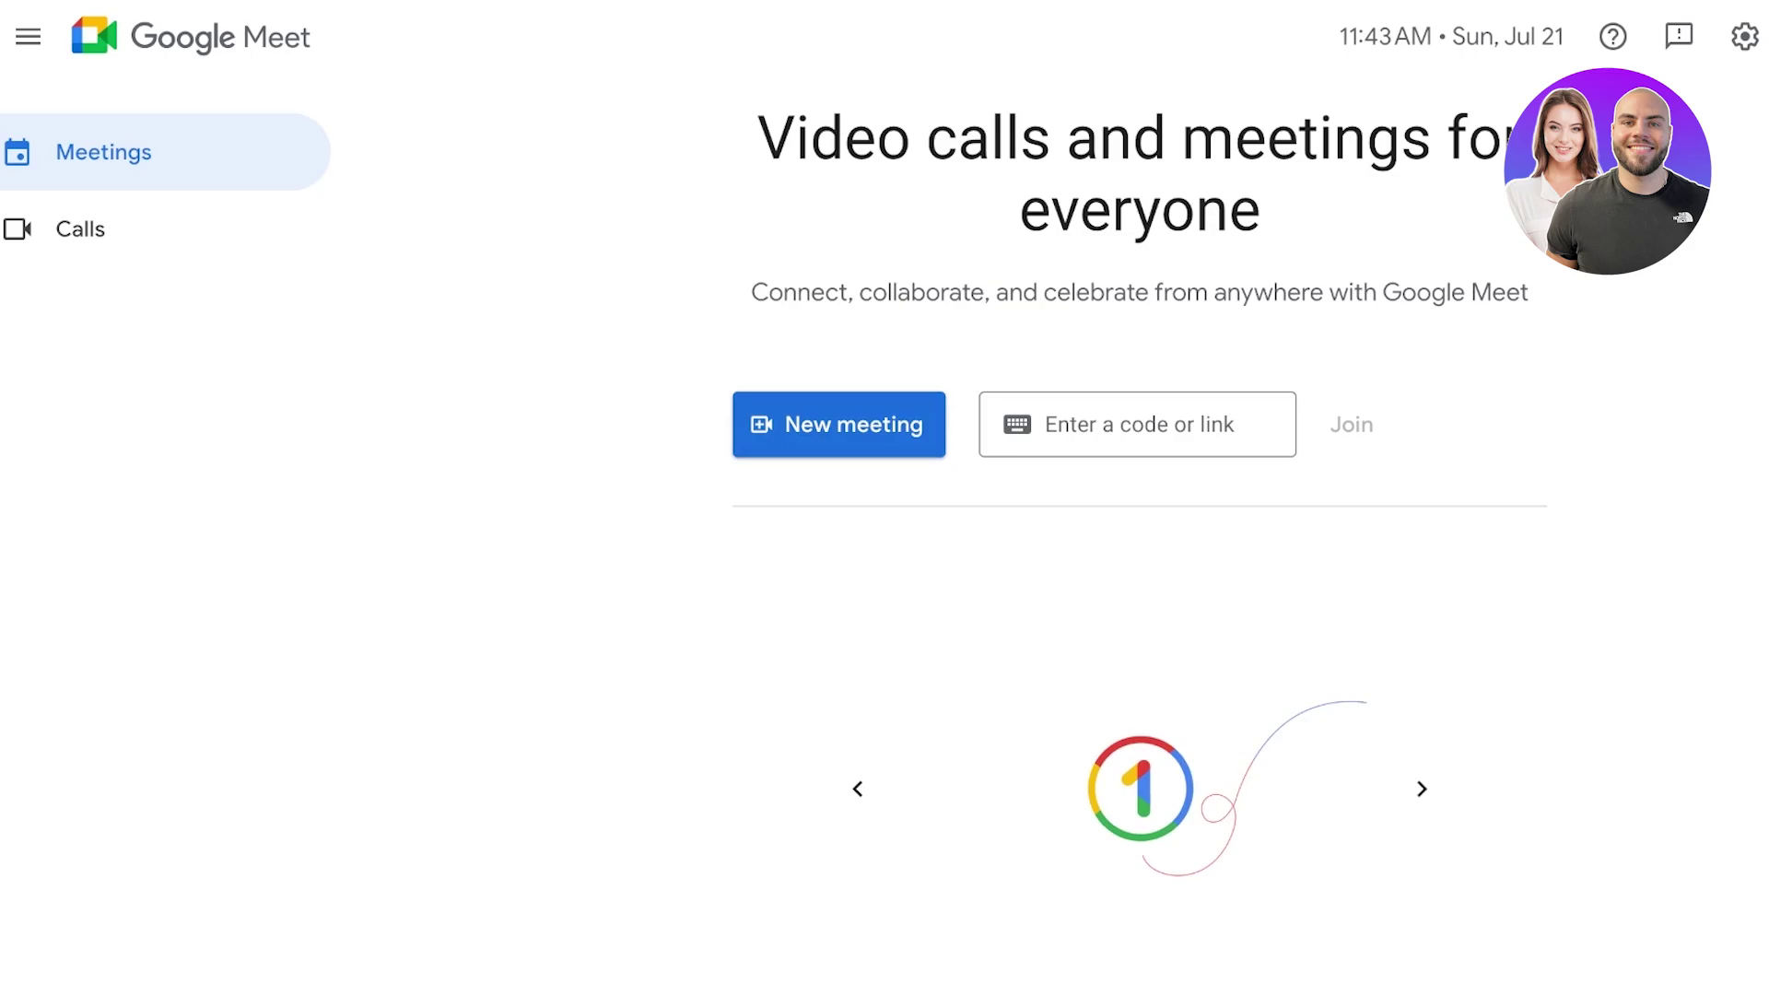
Step: Start an instant meeting from the Google Meet home page
left_click(839, 424)
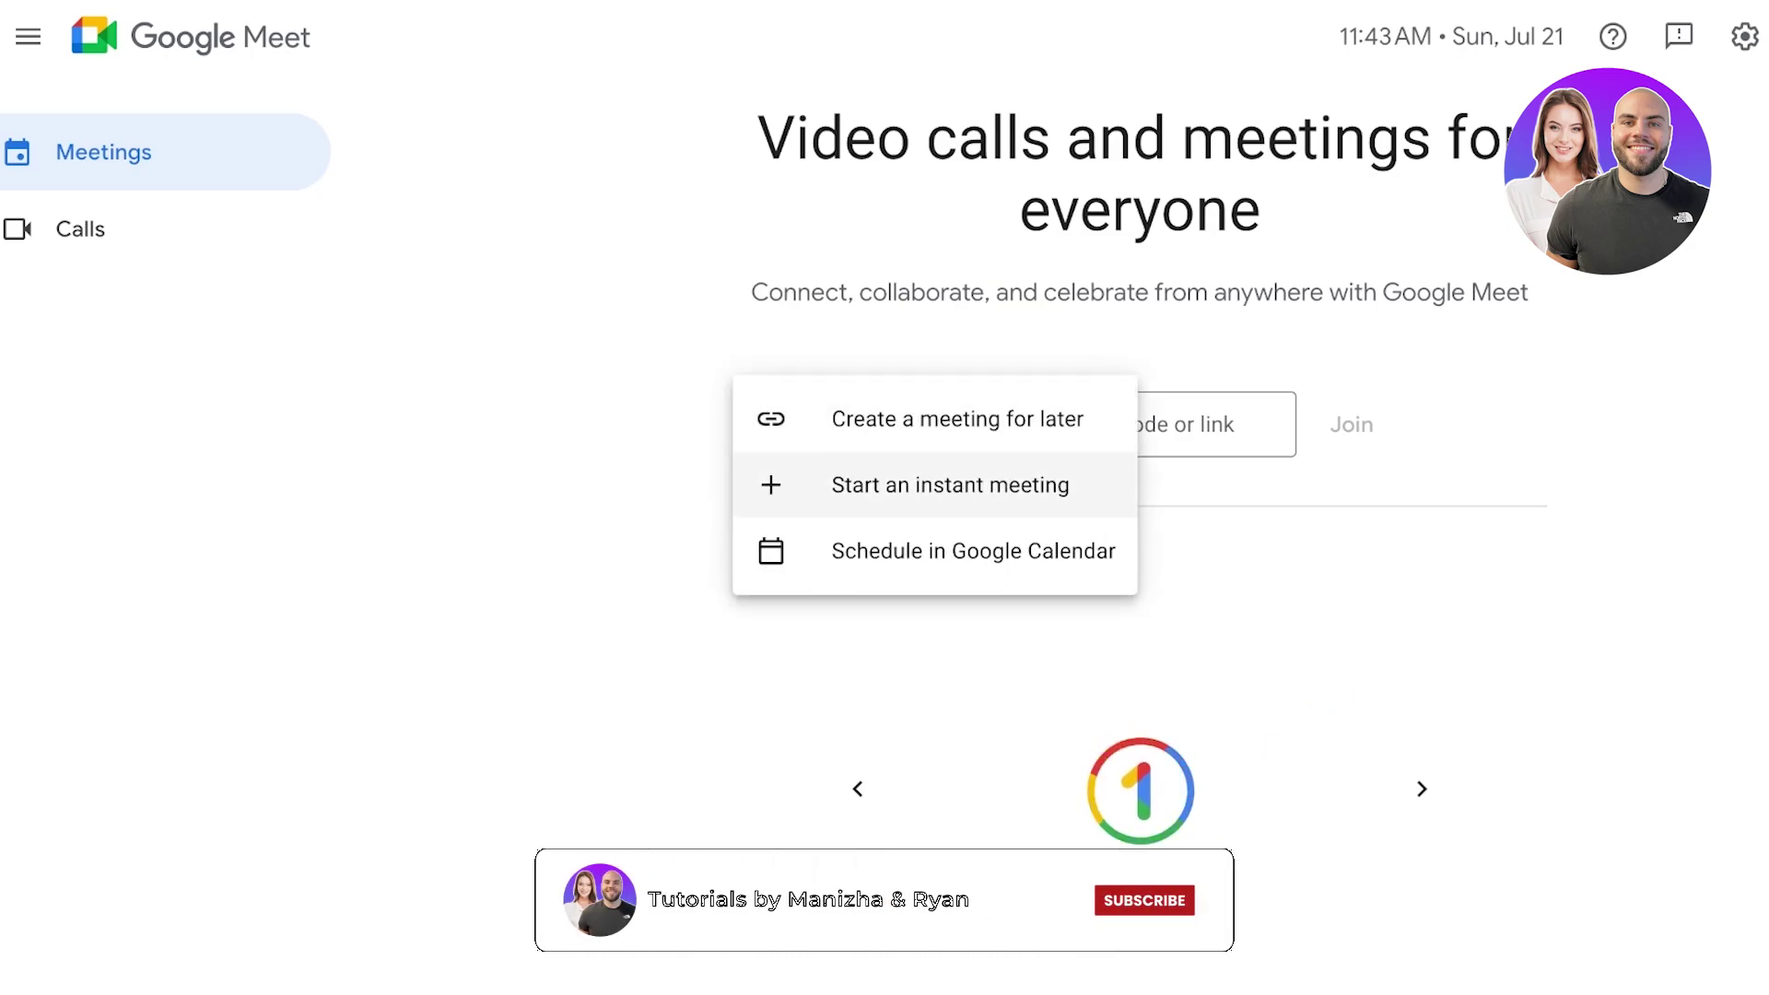
left_click(876, 419)
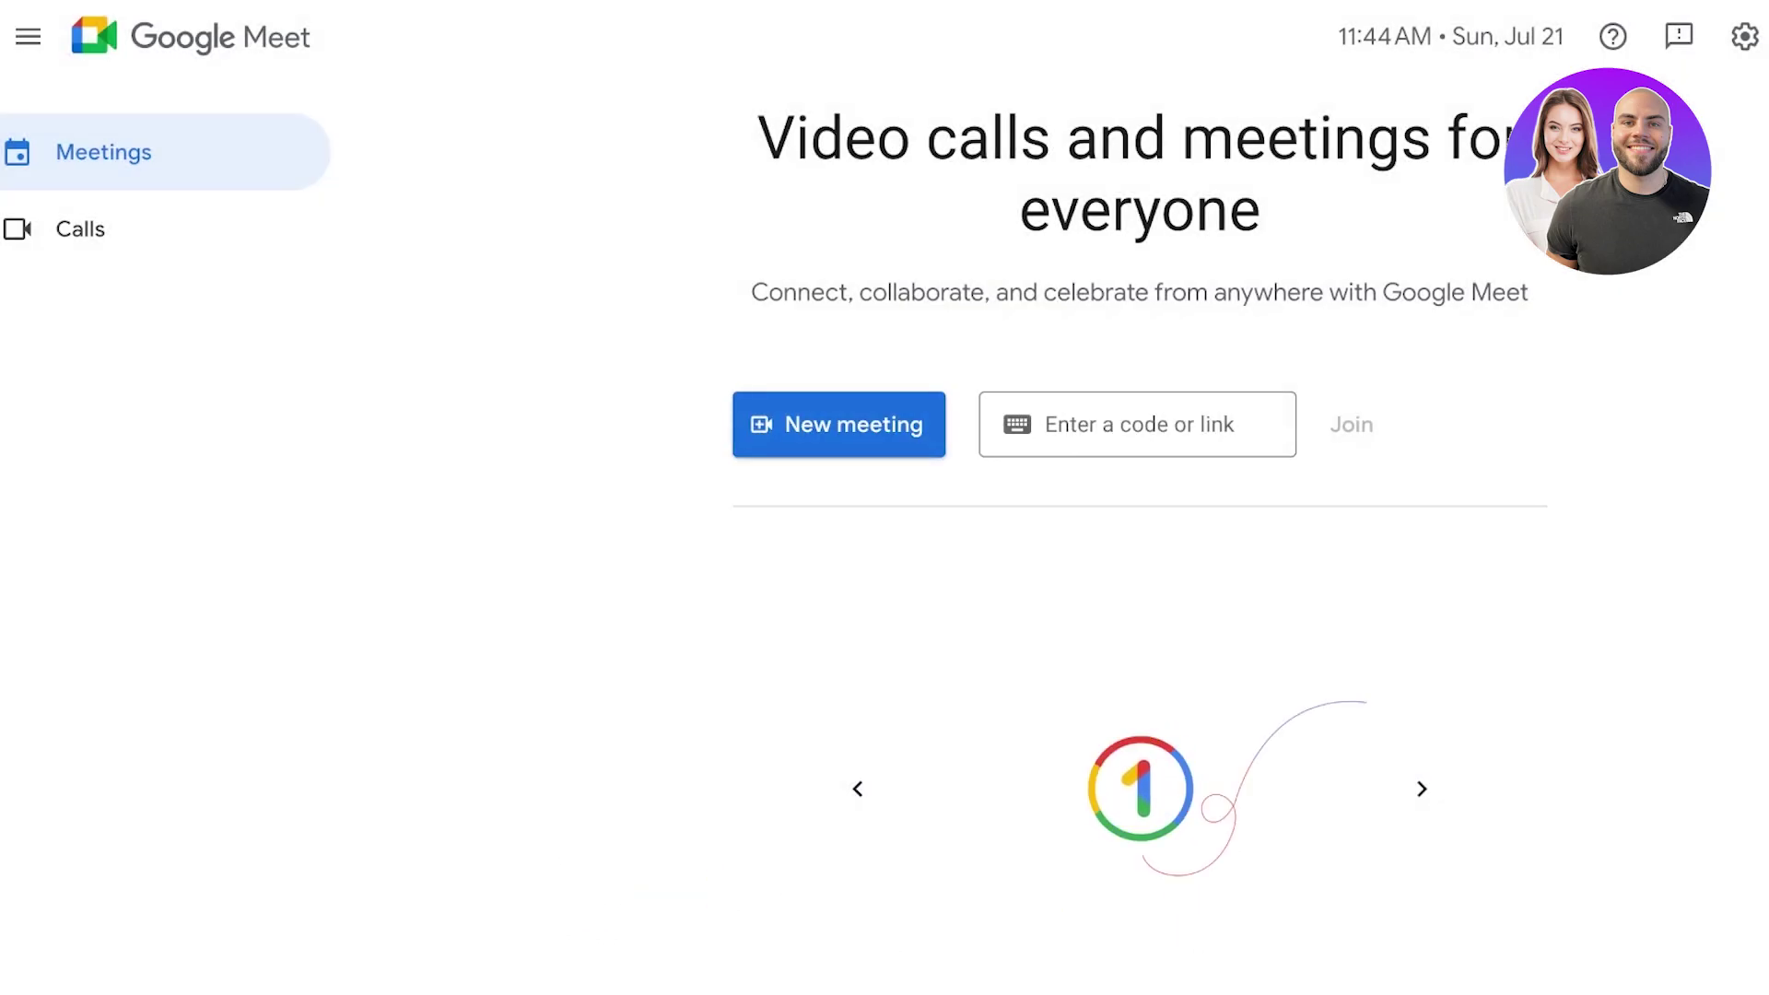
left_click(838, 424)
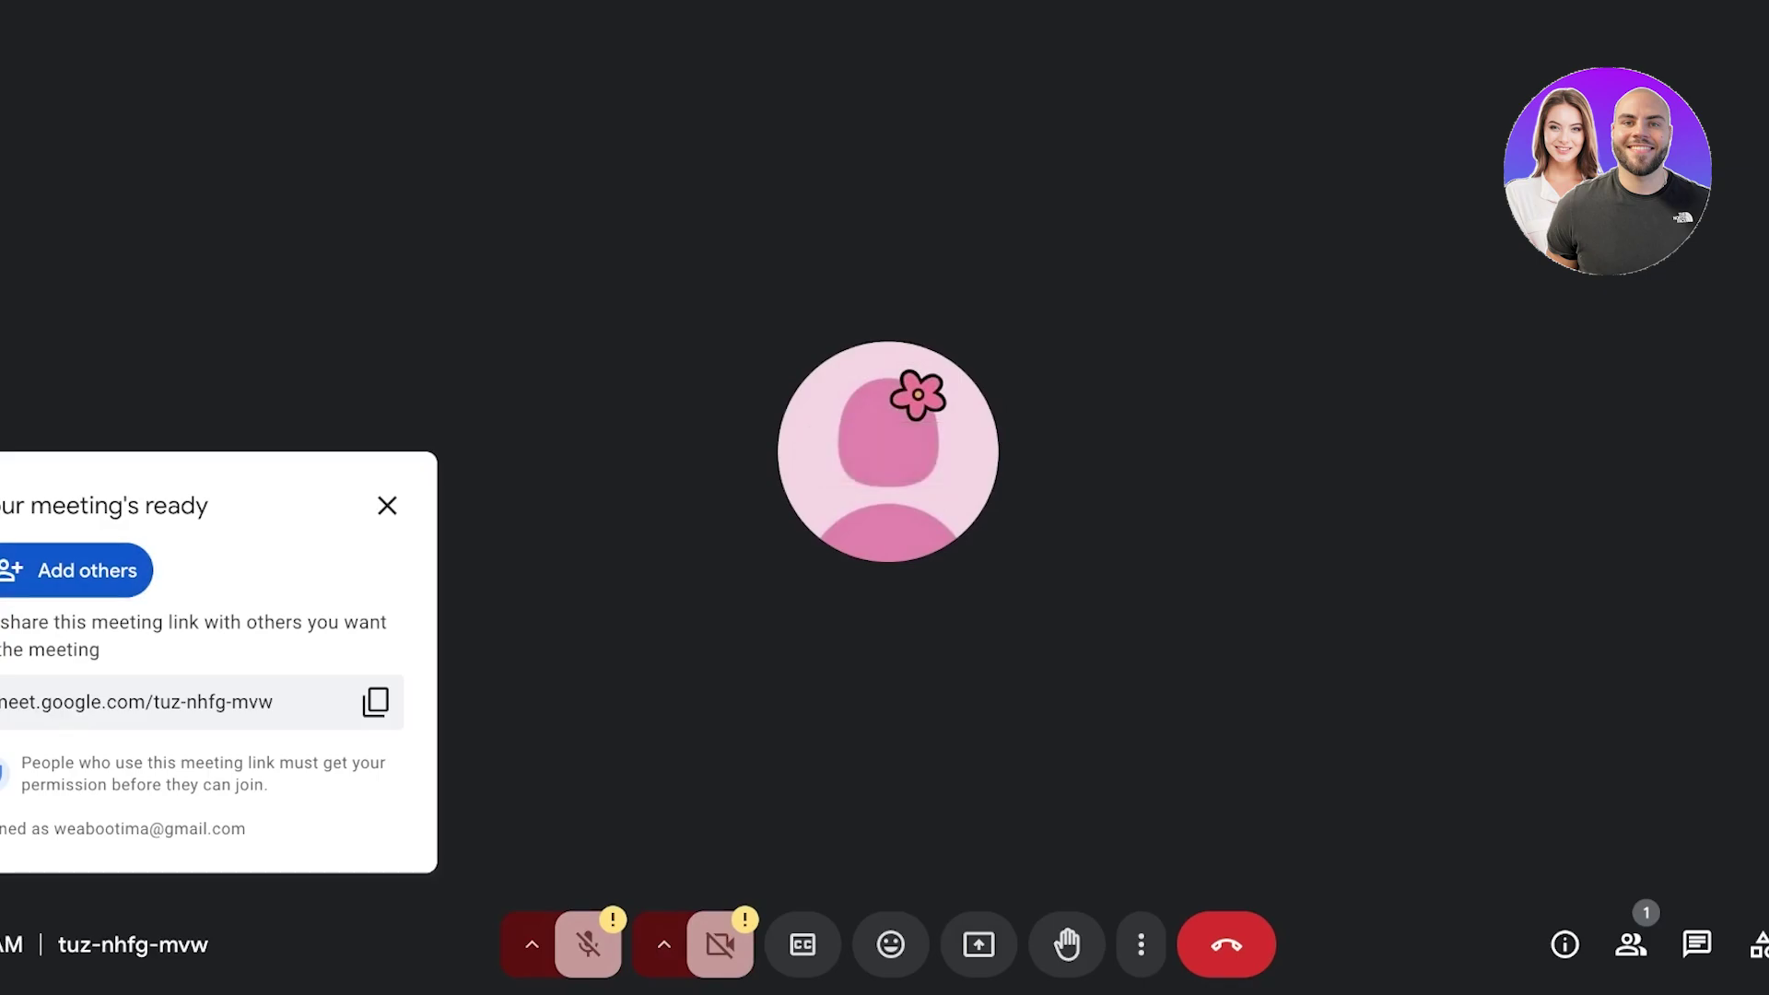
Step: Copy the meeting link and send an email invitation to the first suggested contact
left_click(375, 702)
left_click(87, 570)
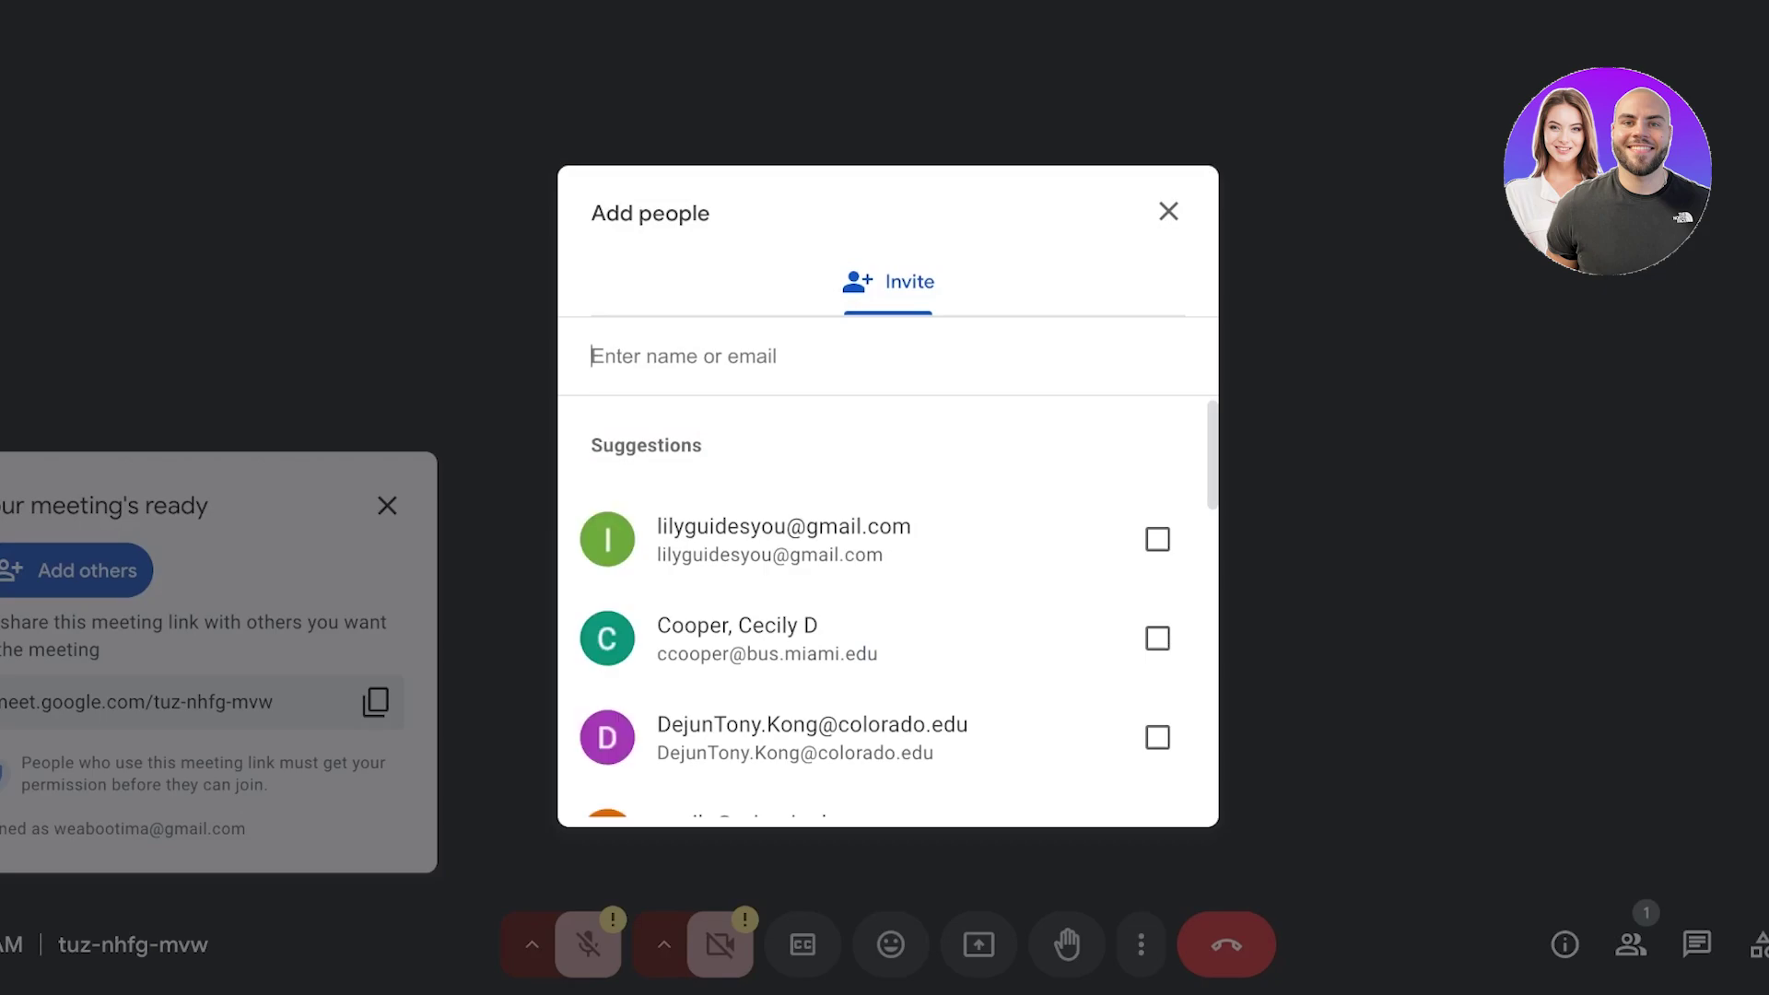
left_click(887, 539)
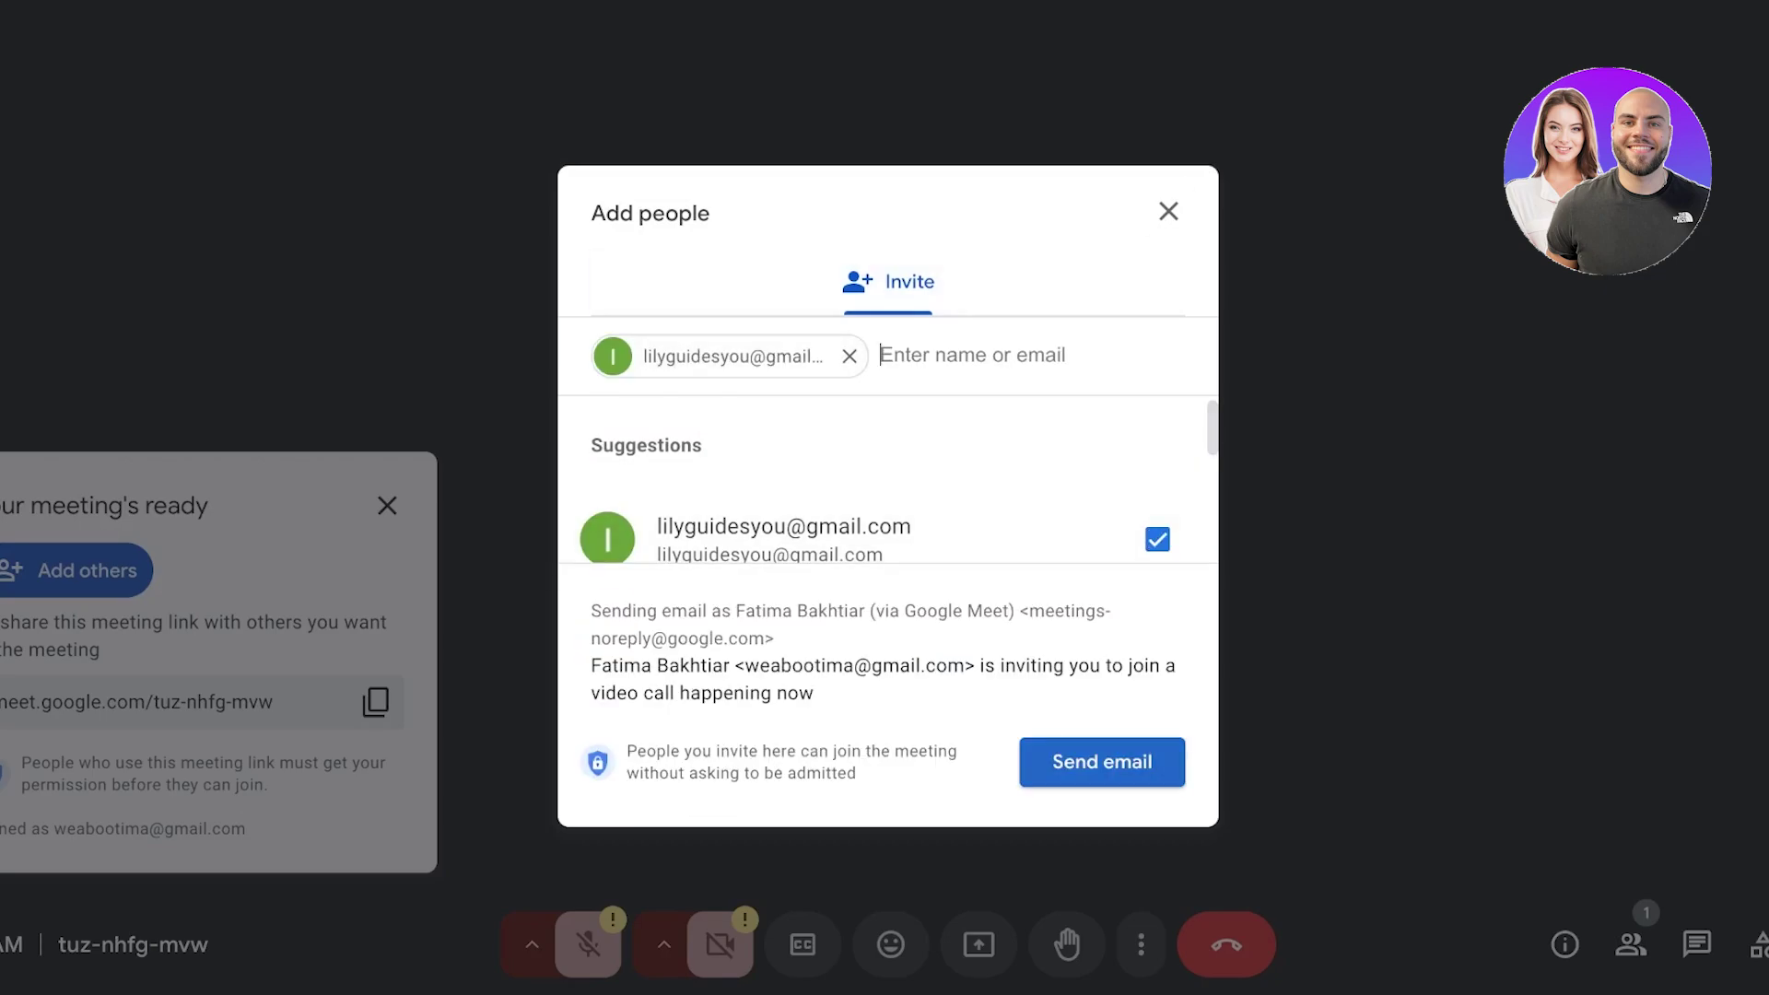
left_click(1102, 762)
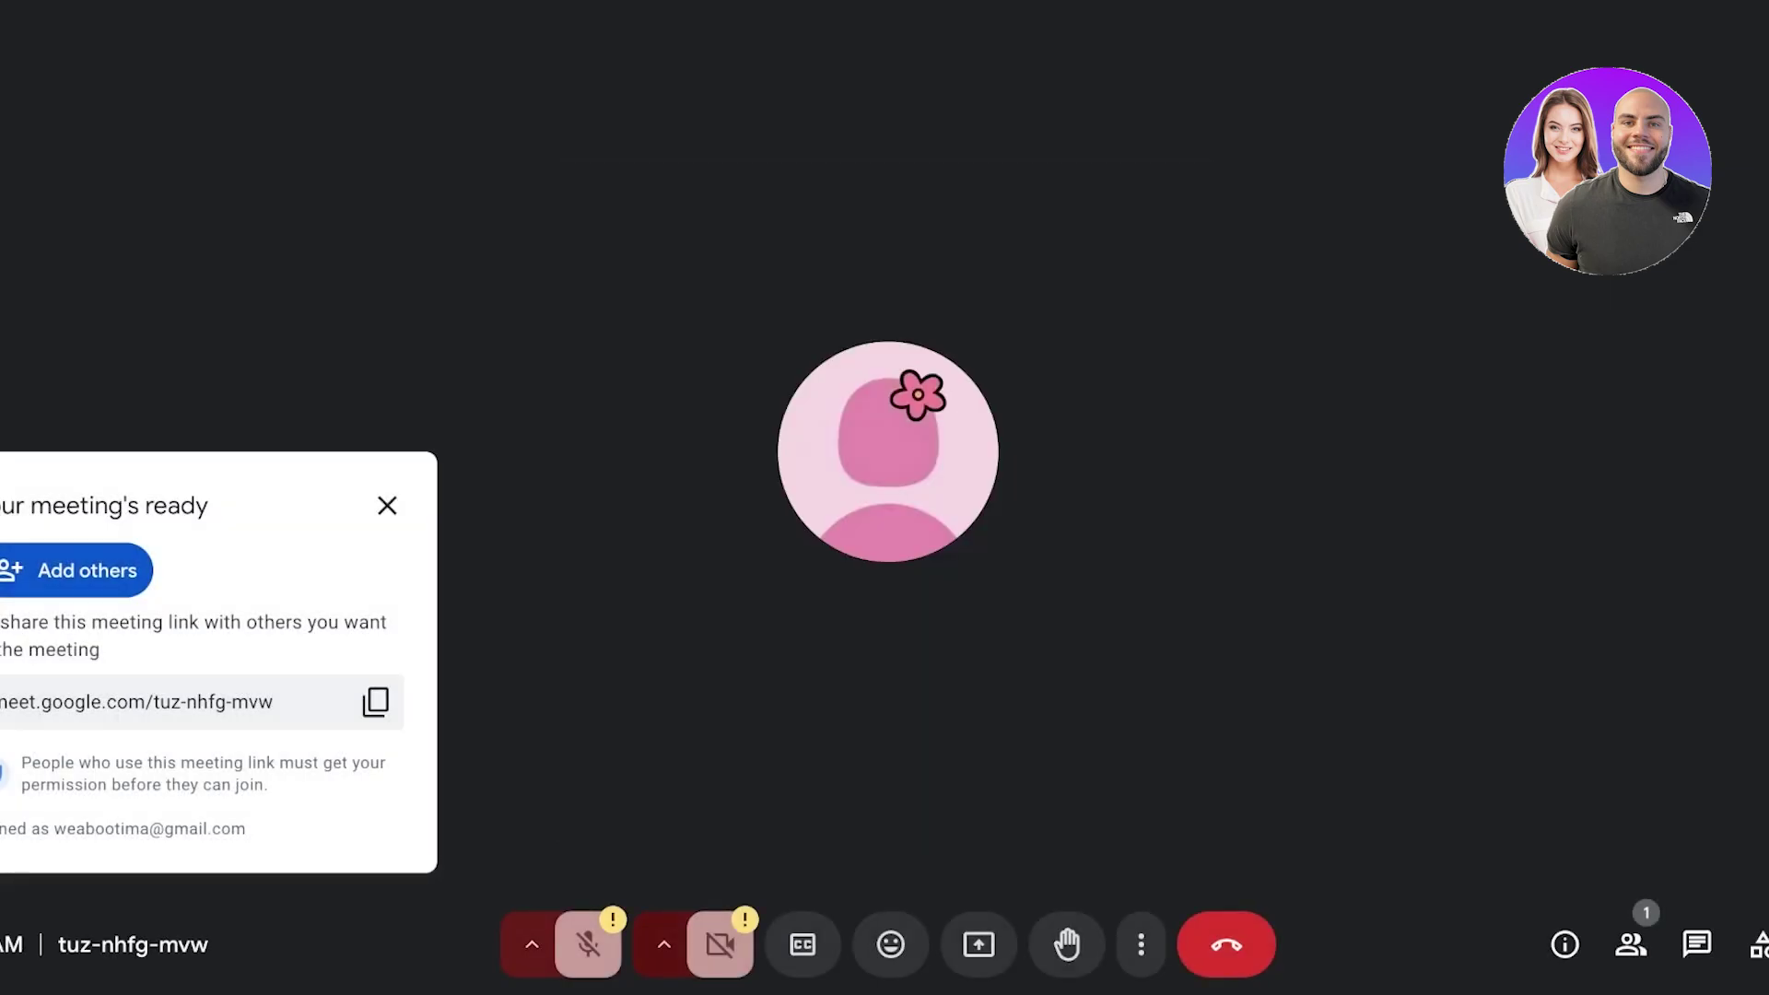
Step: Turn on the microphone and the camera for the call
left_click(531, 945)
key("Escape")
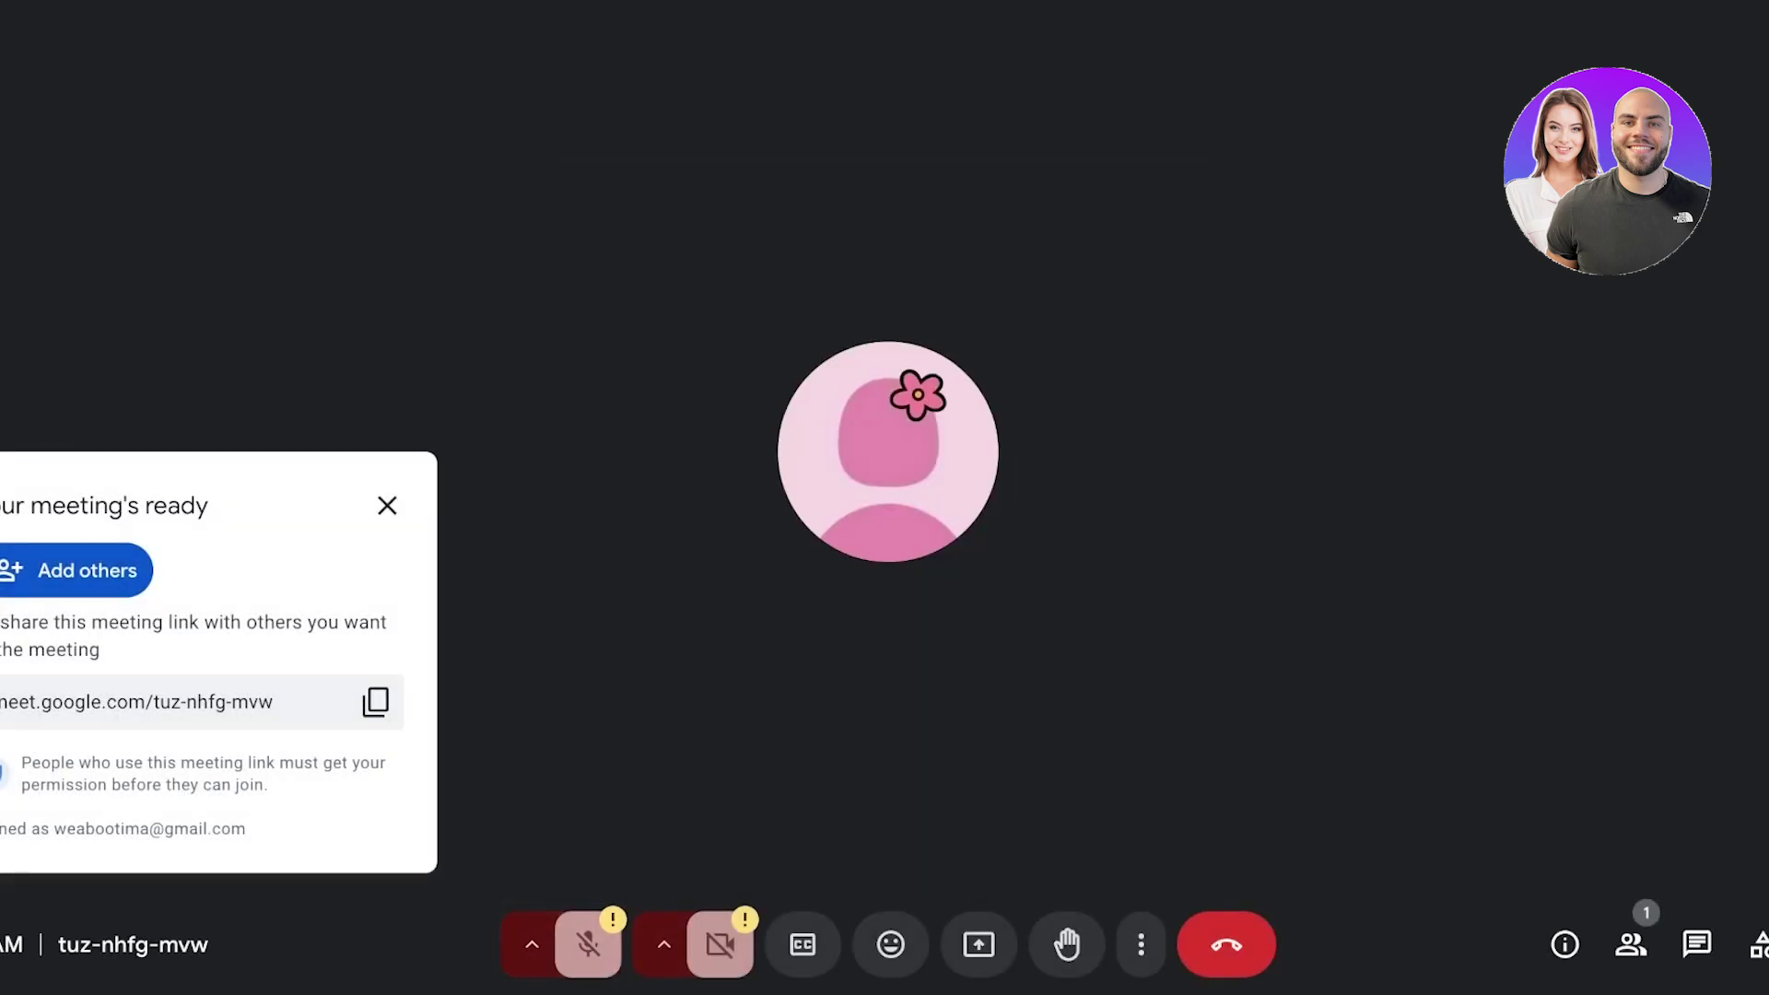
left_click(588, 944)
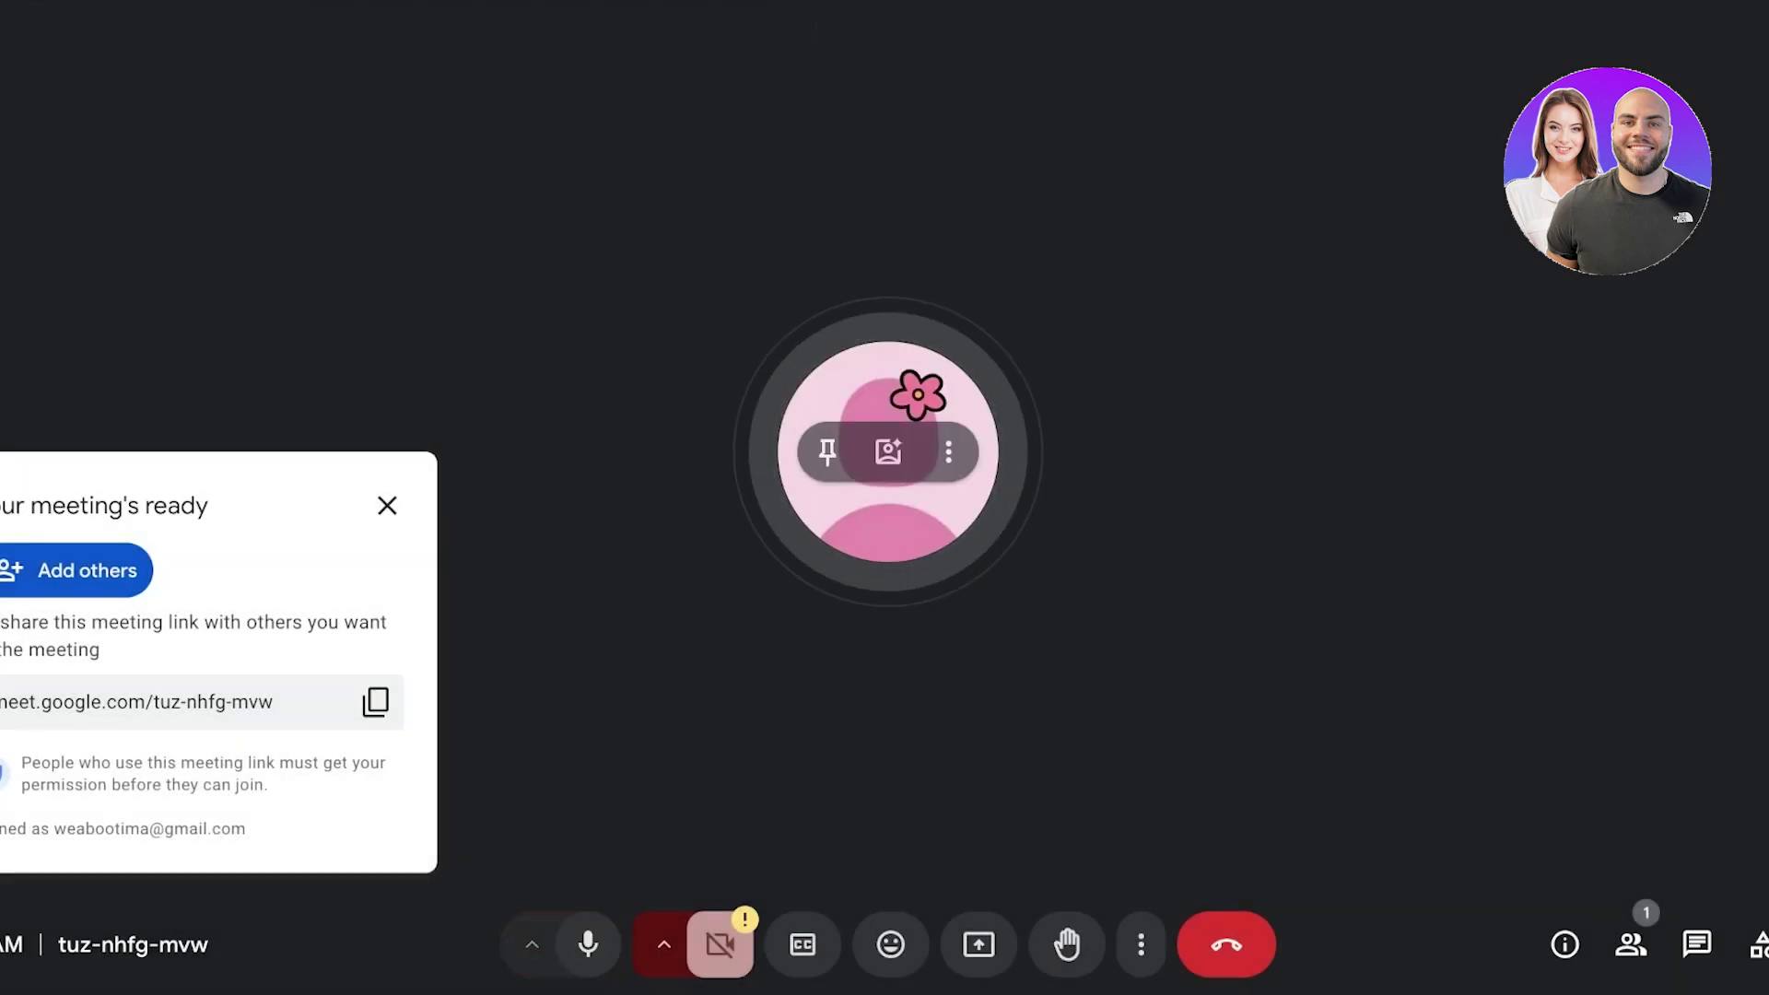
left_click(719, 945)
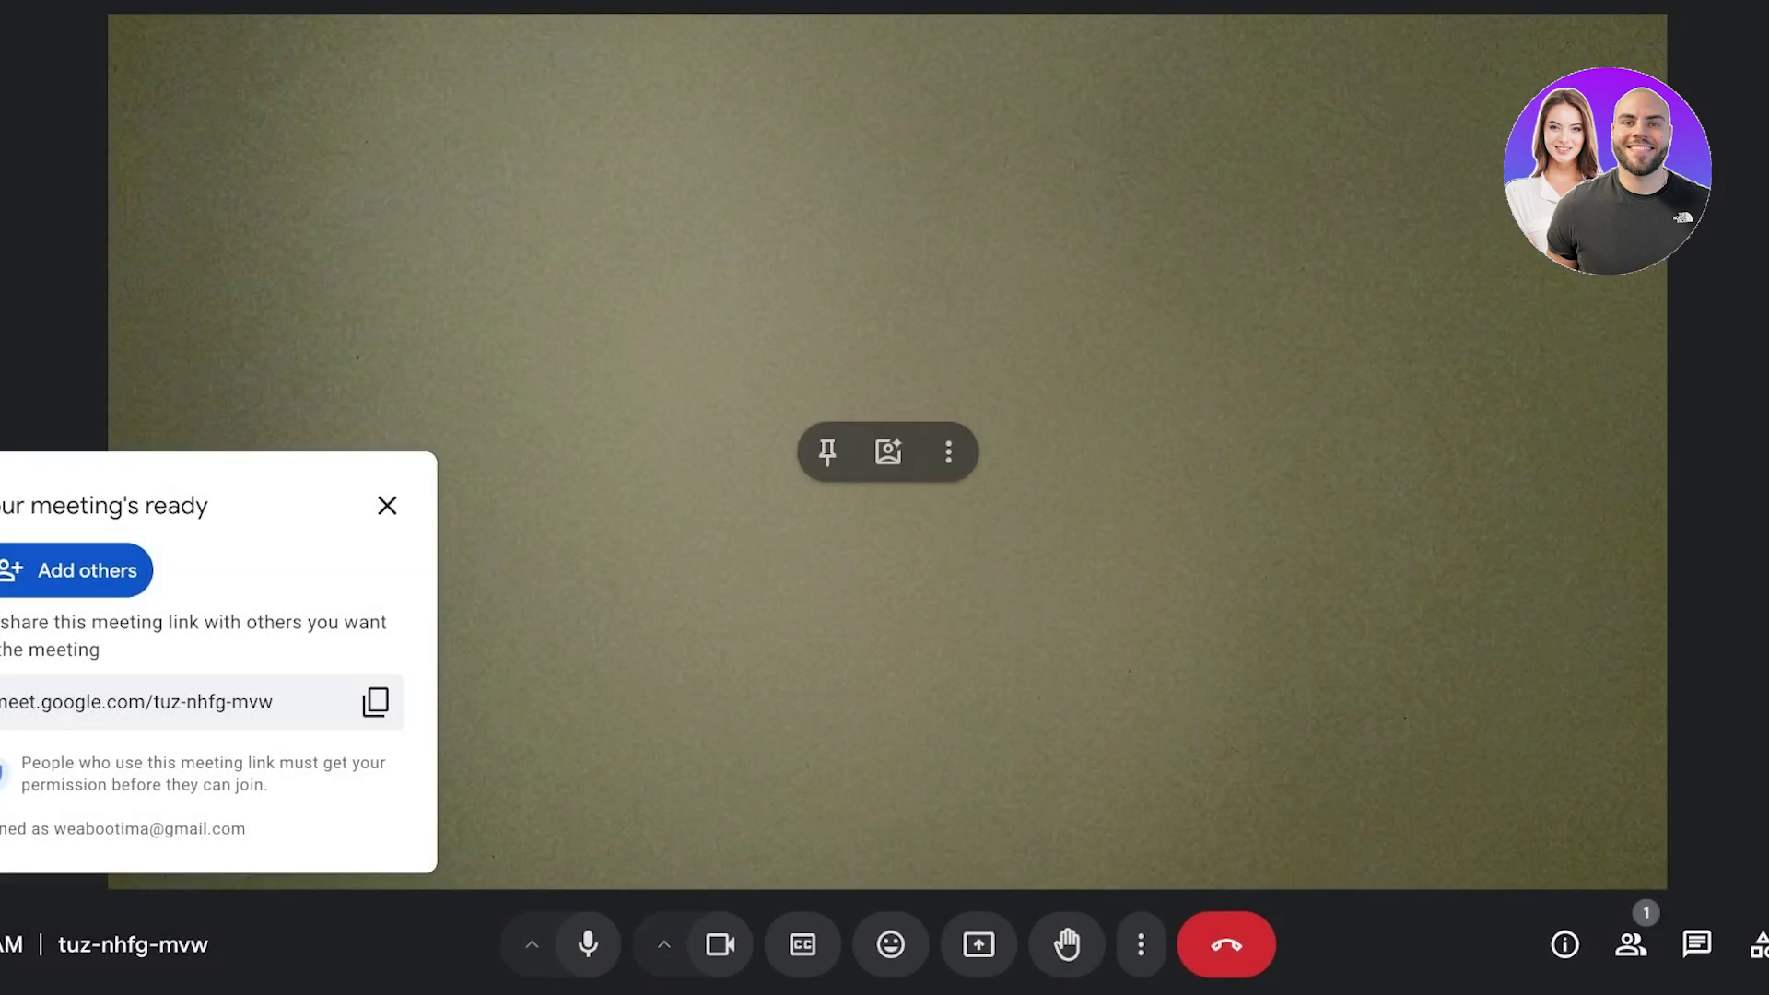
Step: Look at the self-view's pin choices, turn the camera off, and view the further tile options
left_click(828, 452)
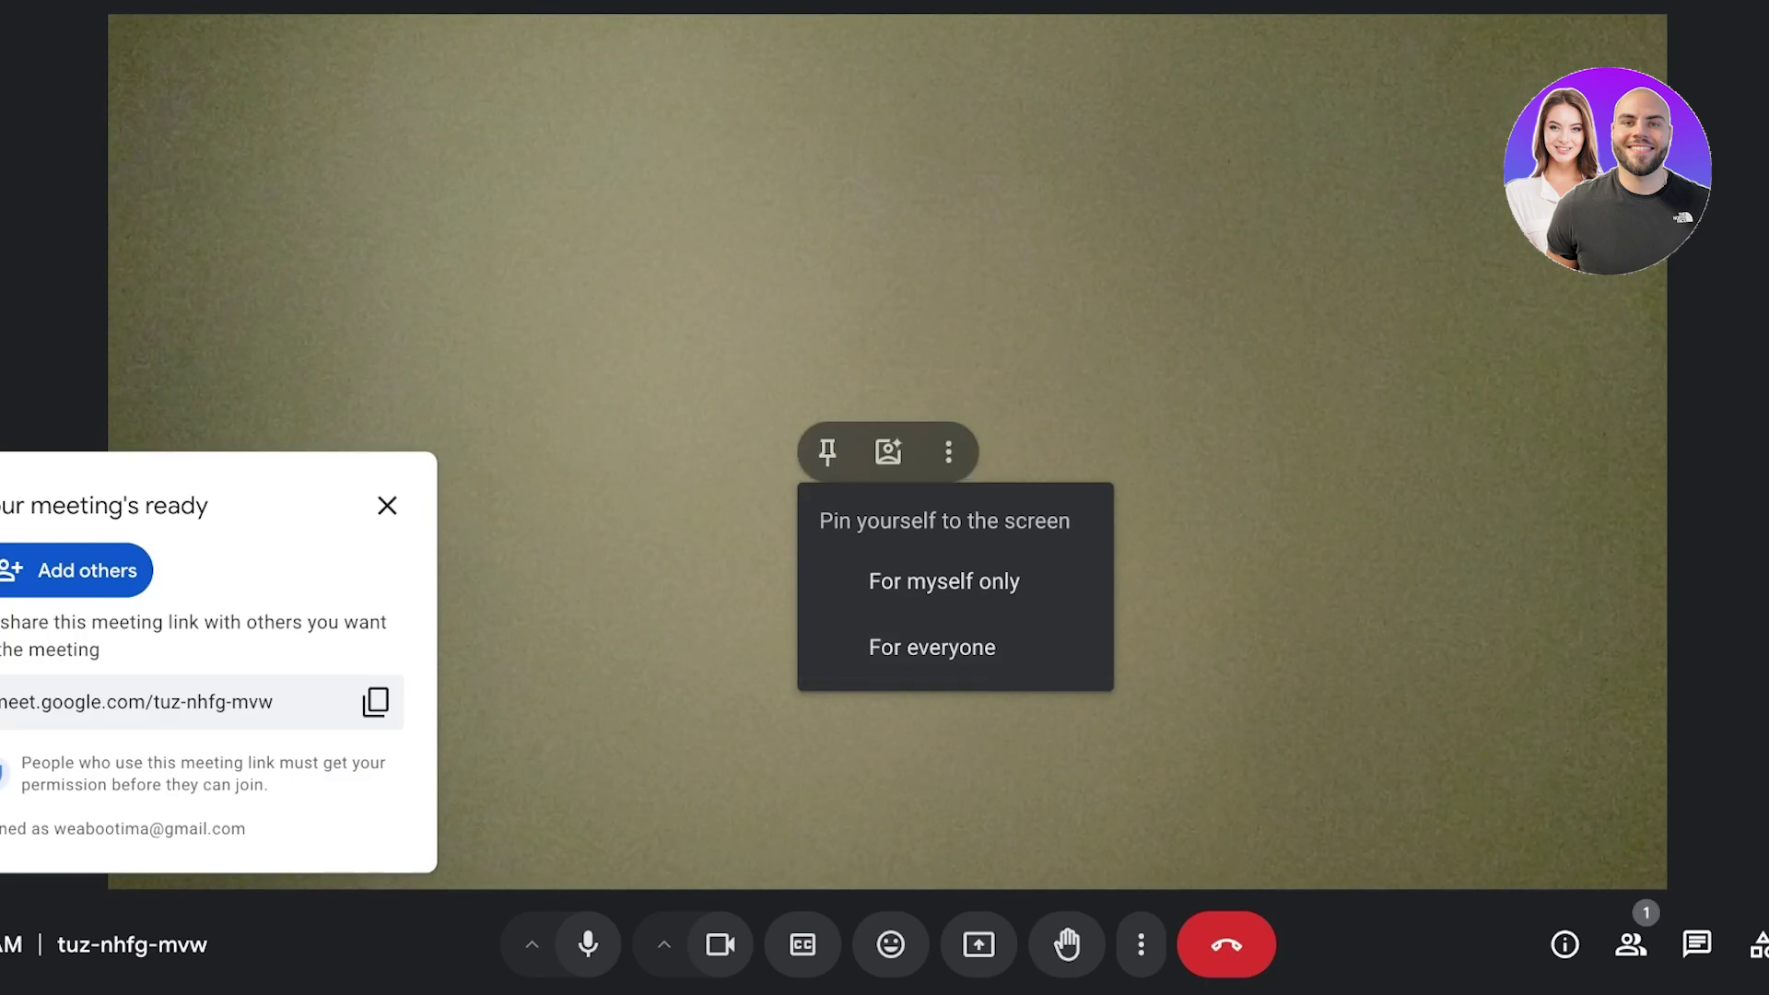
left_click(719, 945)
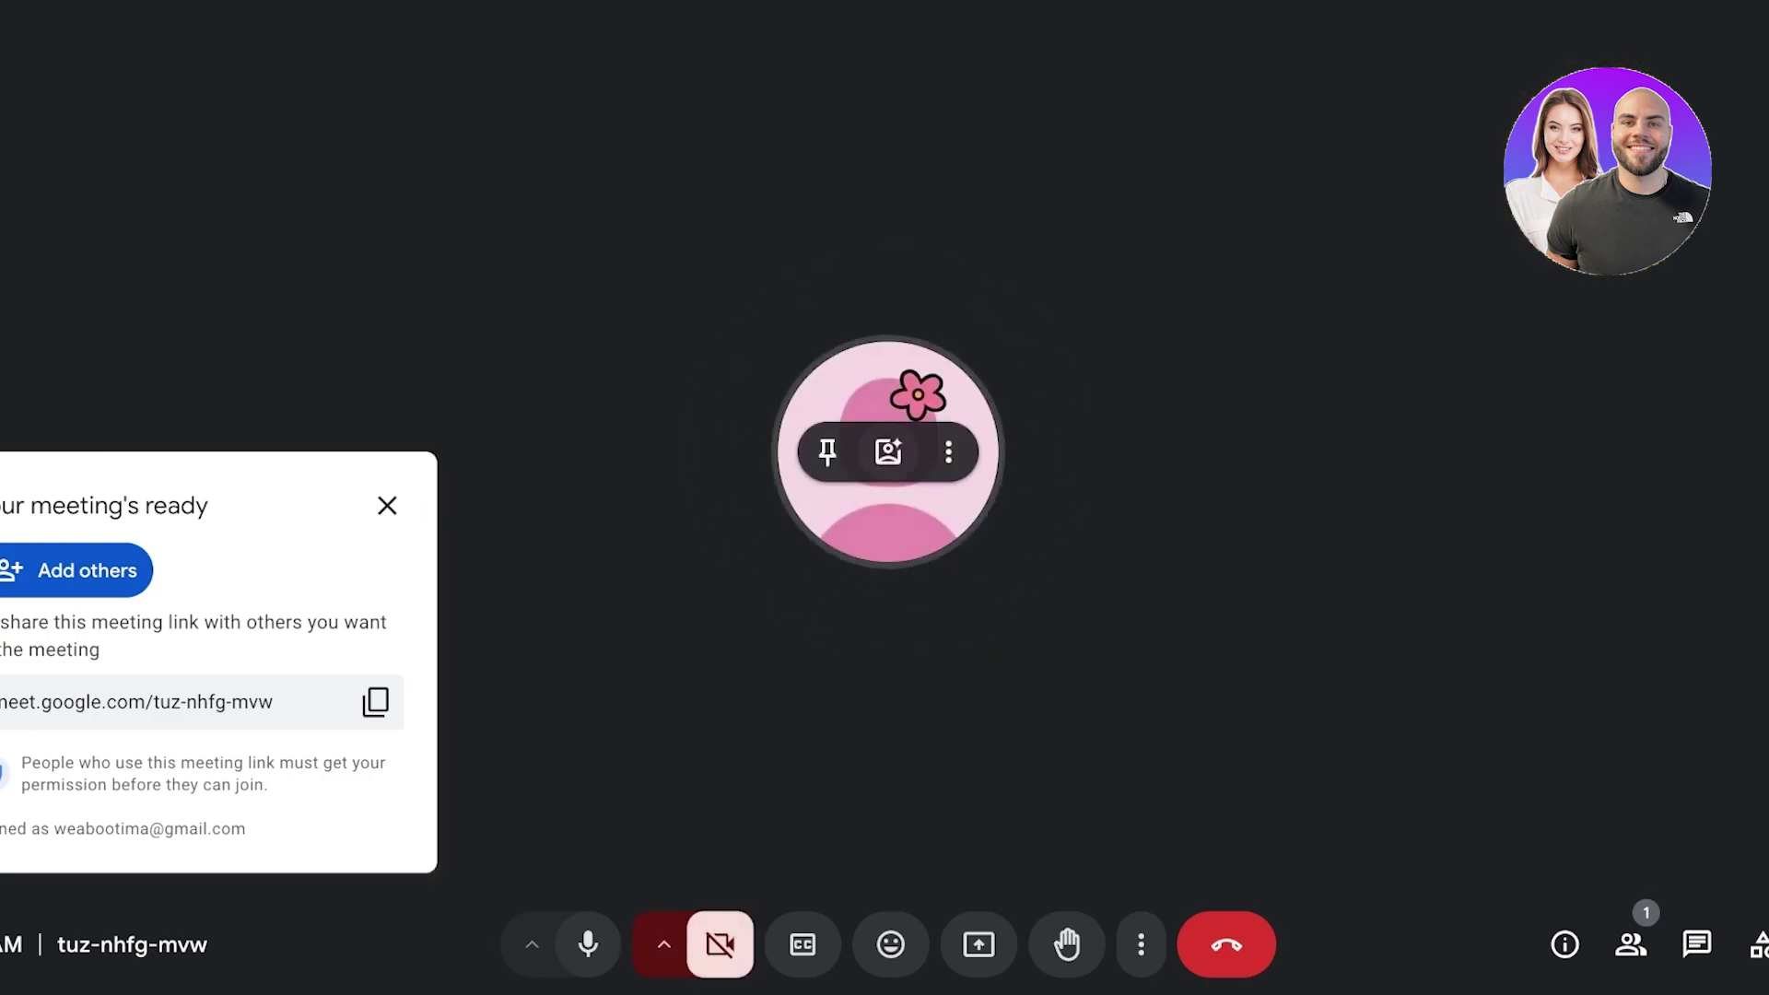
left_click(949, 452)
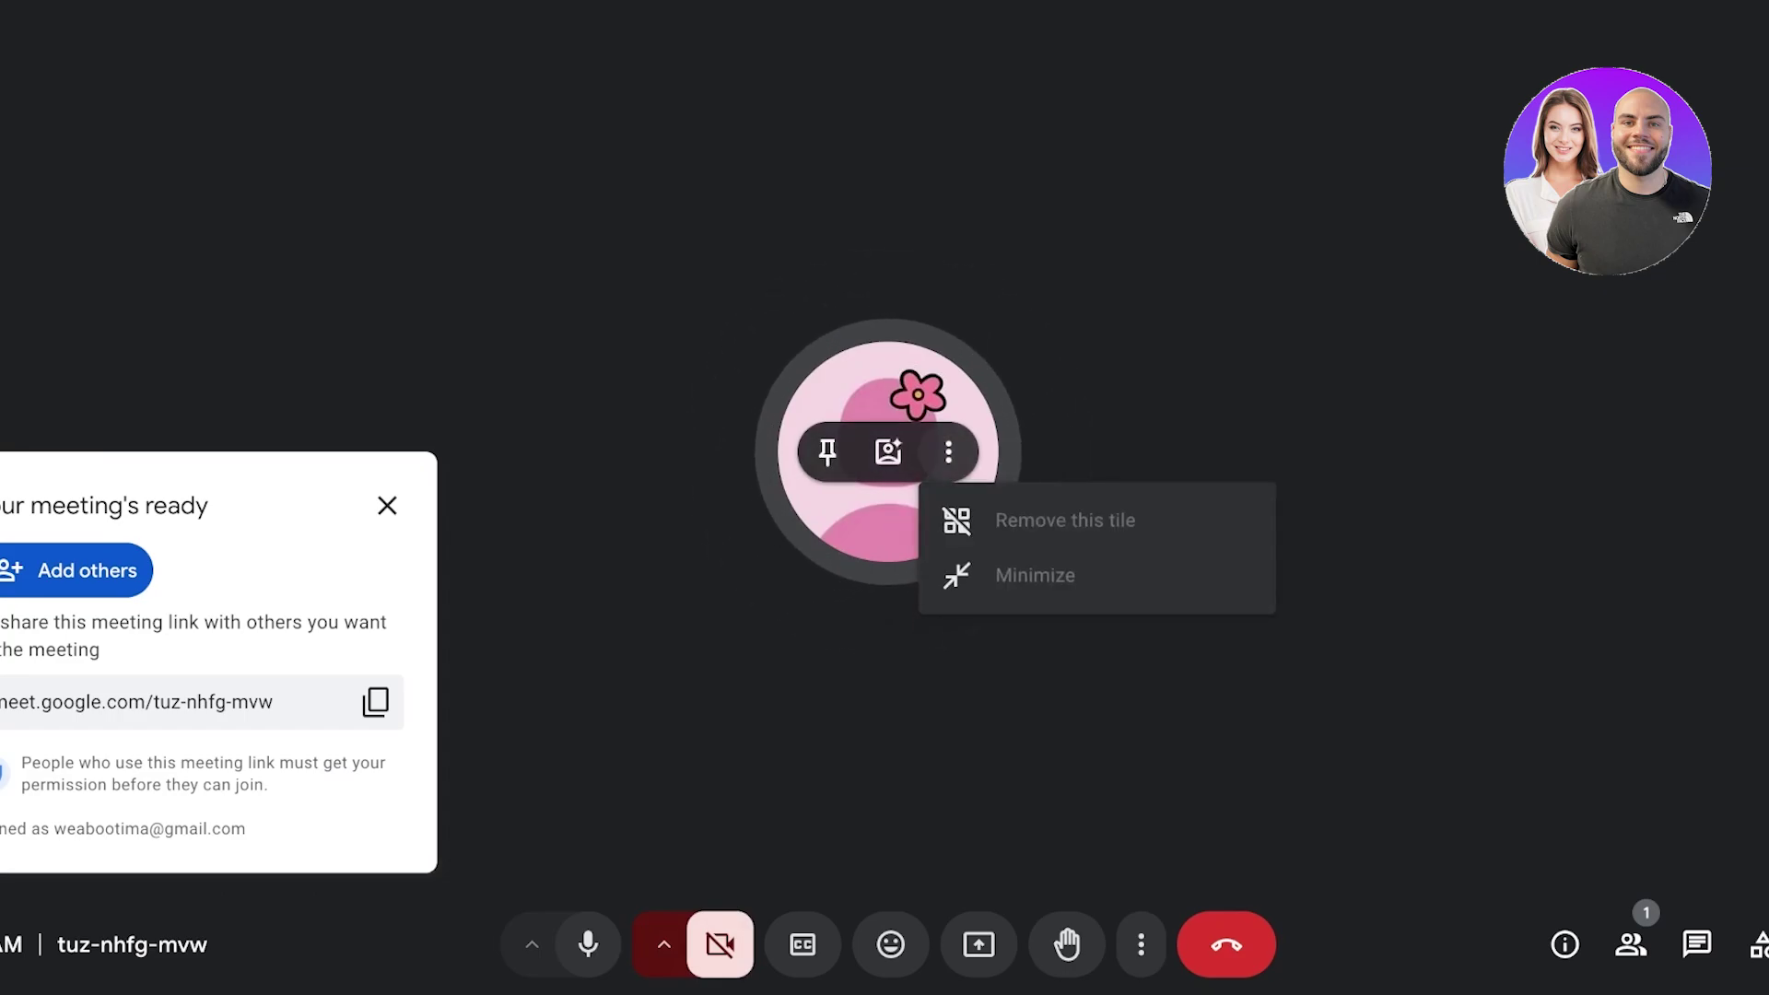
Step: Open the visual effects for the self-view, turn the camera back on, and examine the available backgrounds
left_click(888, 451)
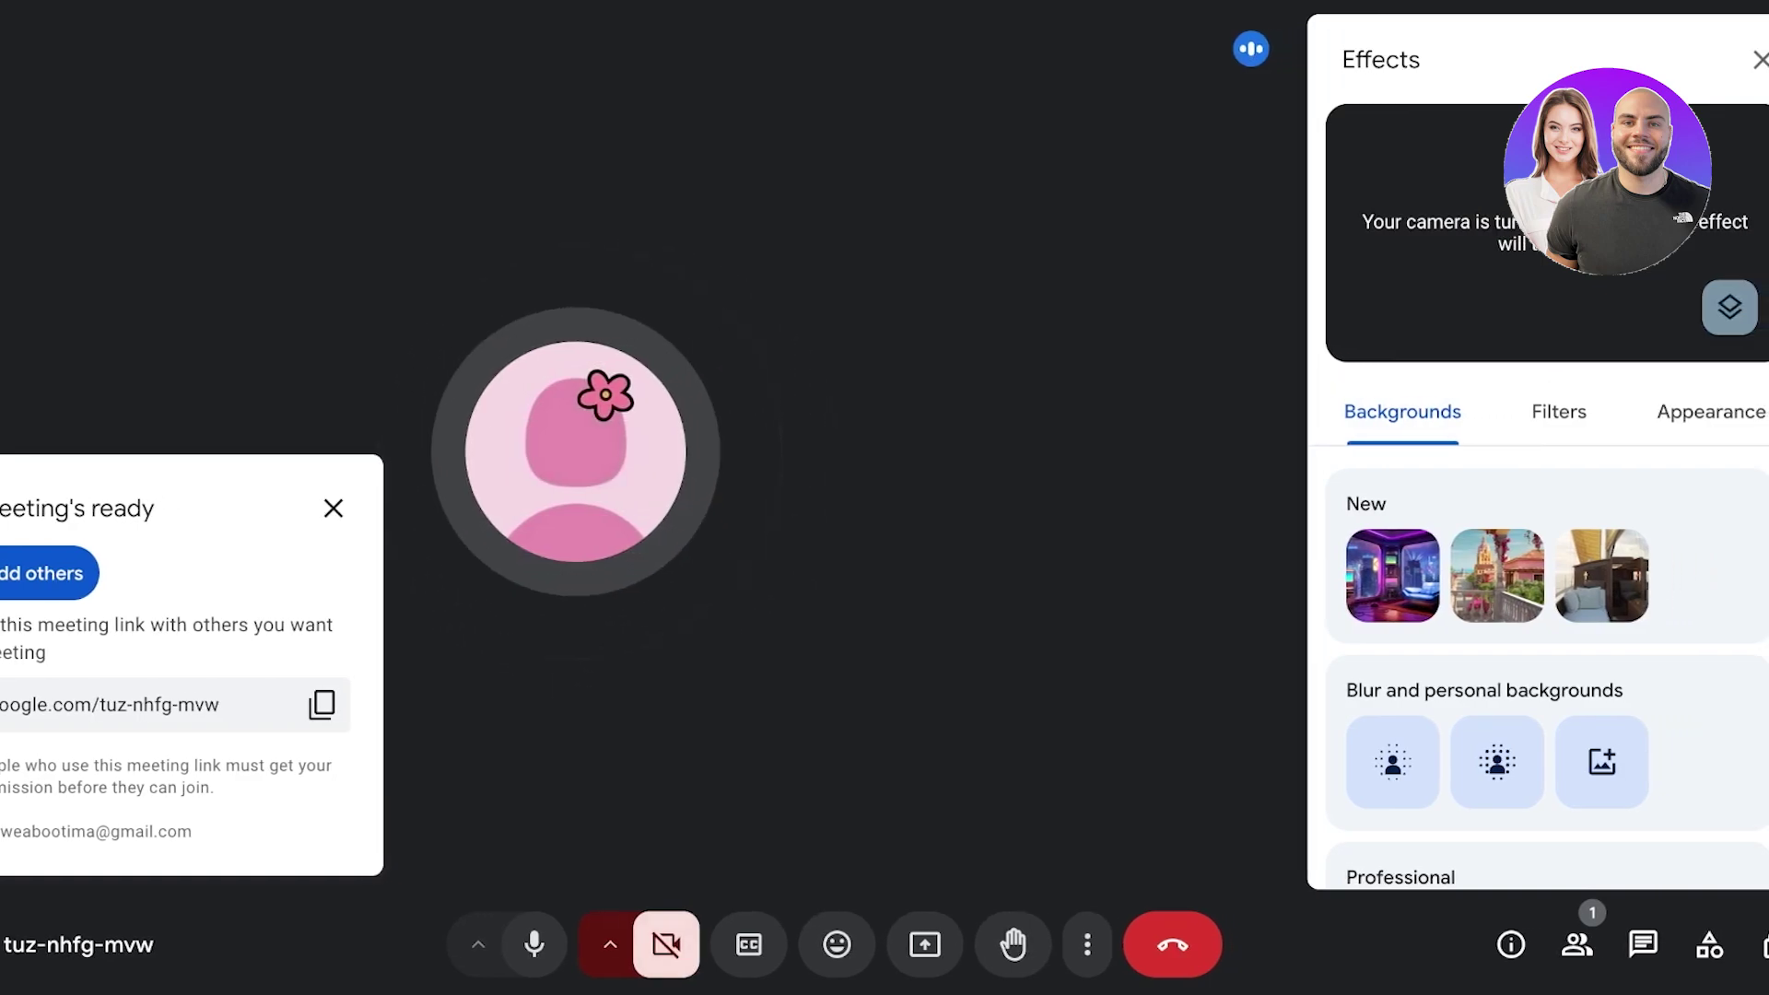
left_click(664, 944)
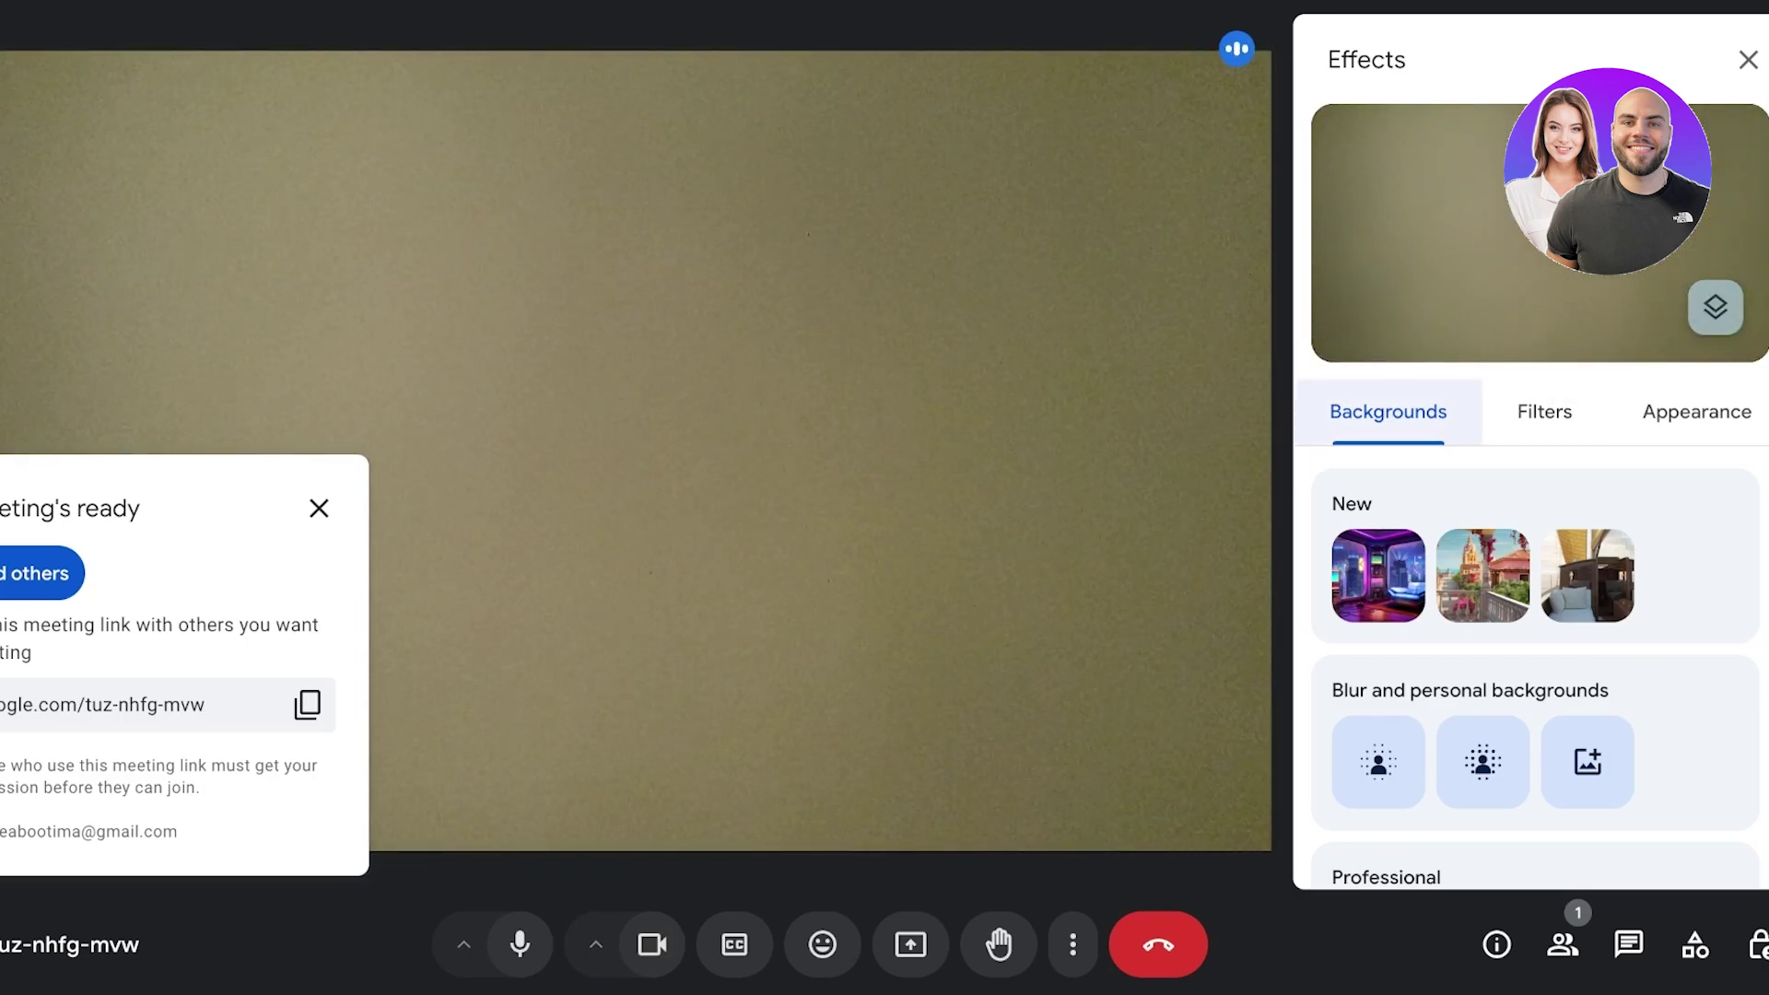
scroll(1534, 663, "down", 2)
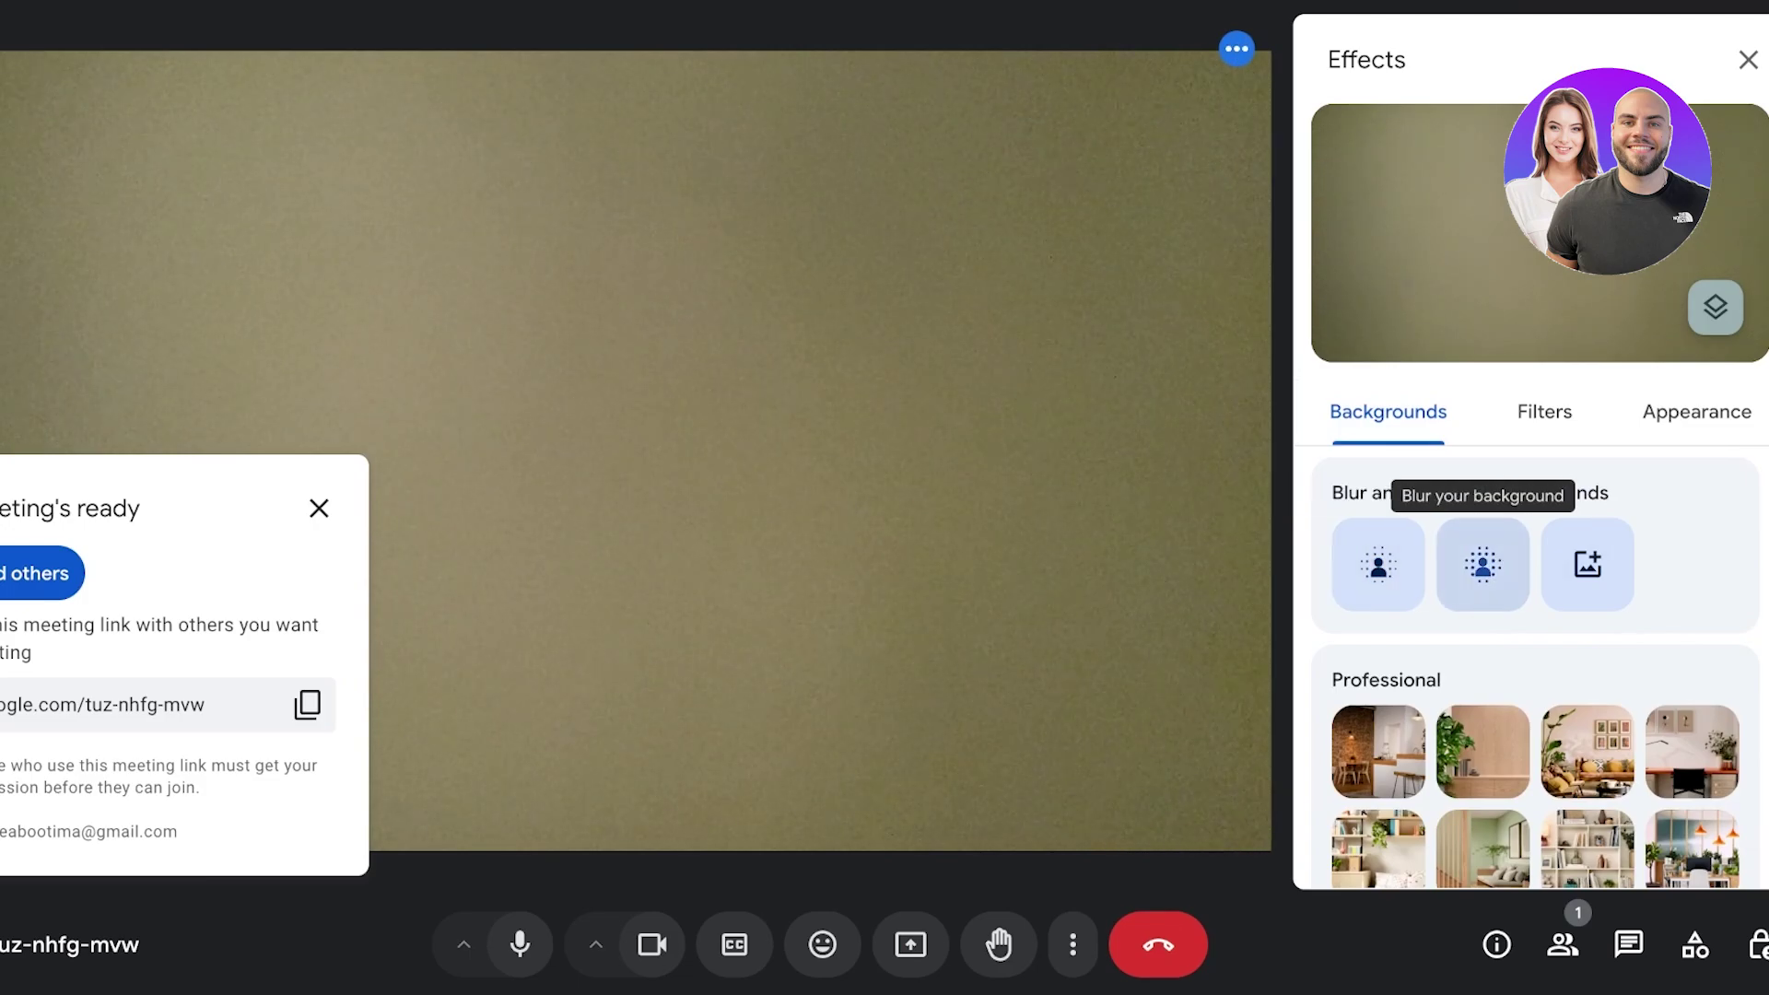
scroll(1587, 571, "down", 4)
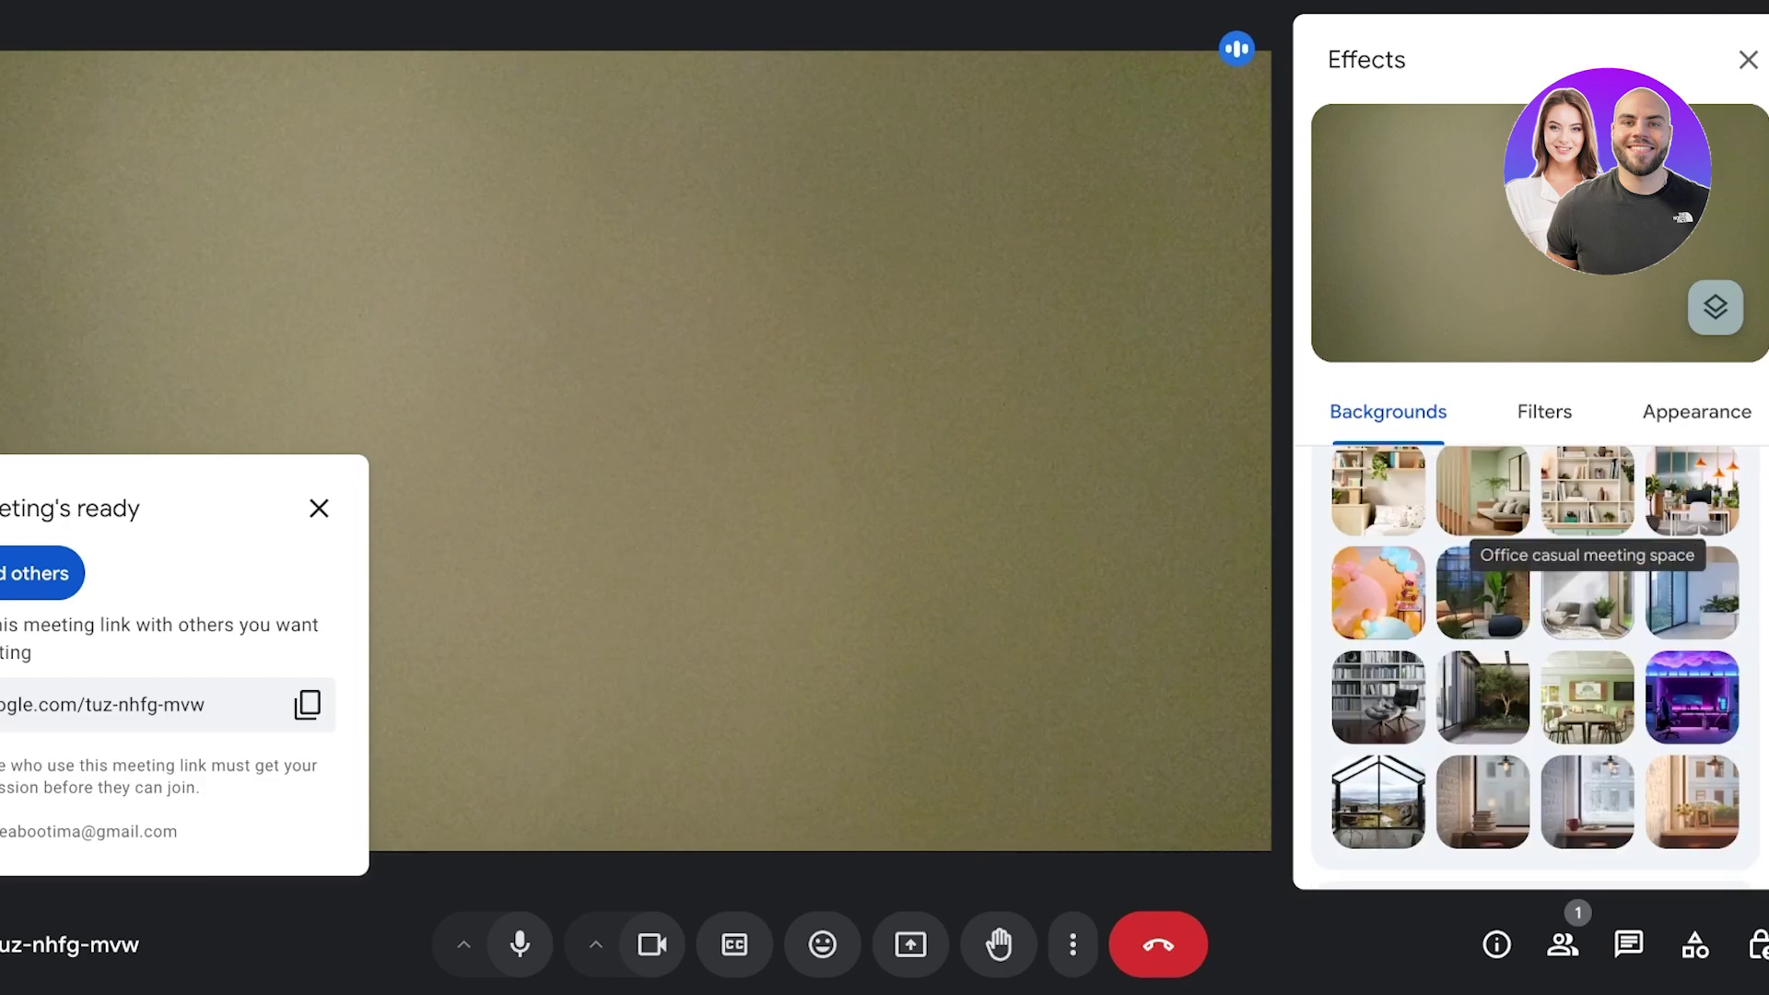
scroll(1586, 571, "down", 3)
scroll(1586, 572, "up", 8)
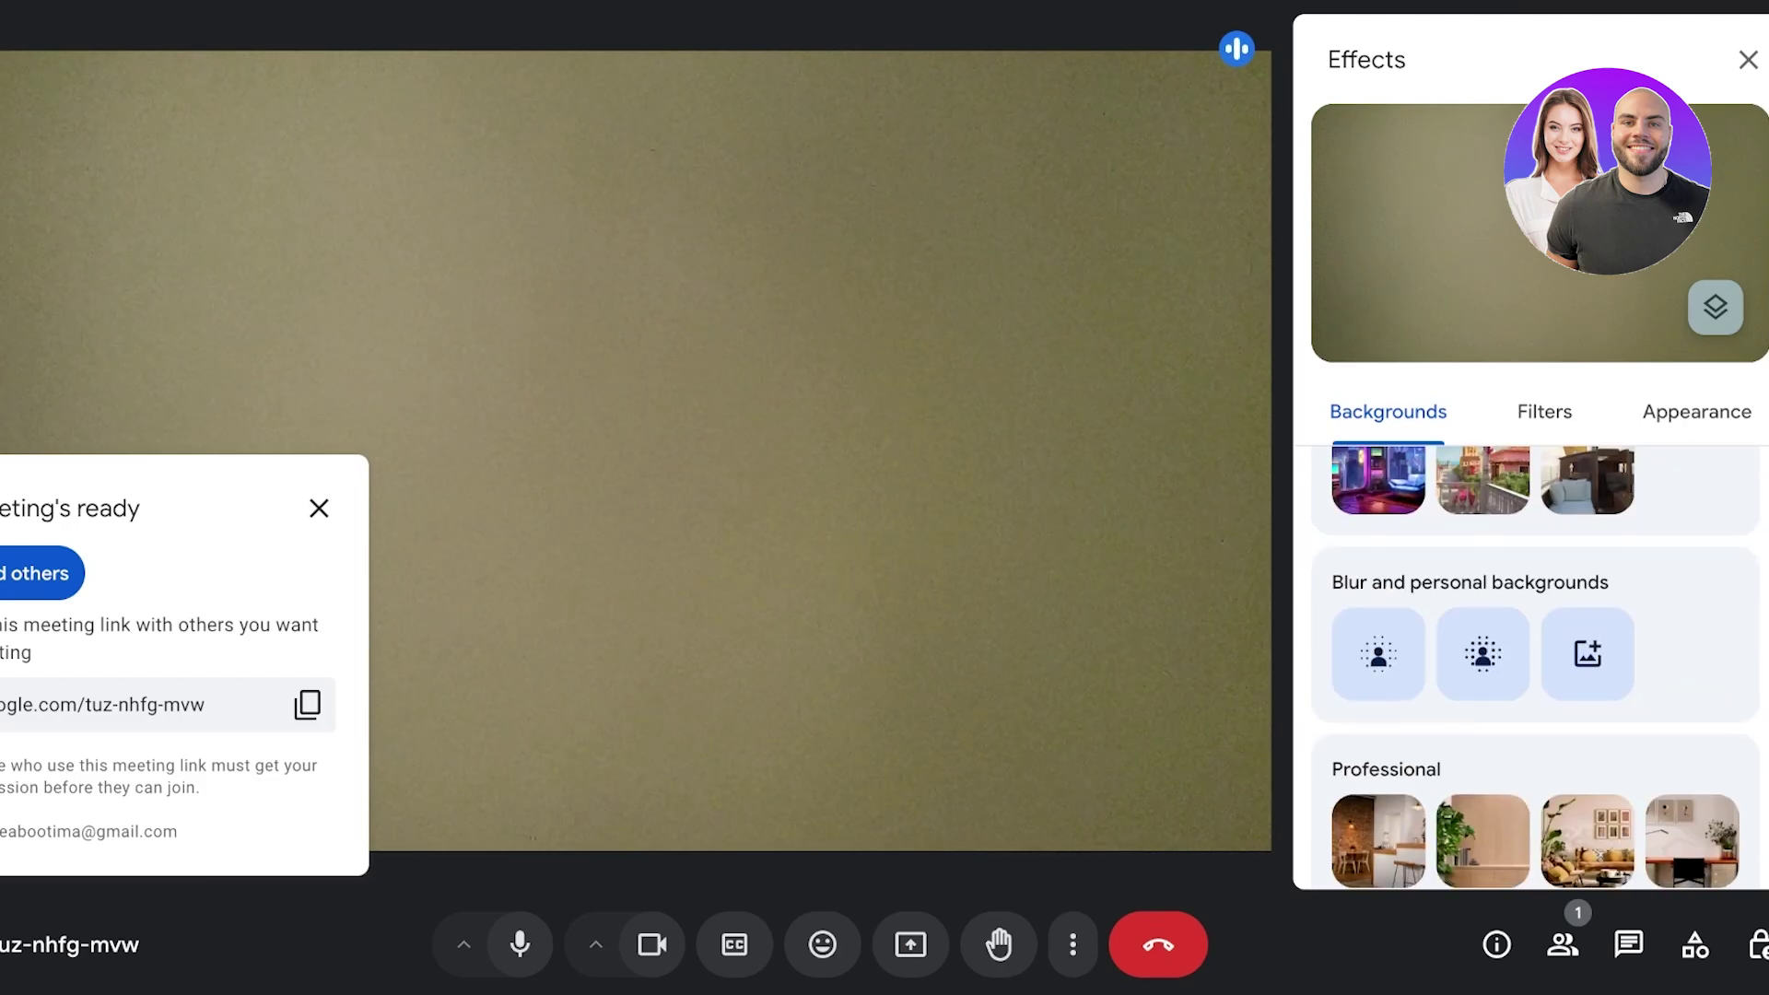
scroll(1379, 553, "down", 3)
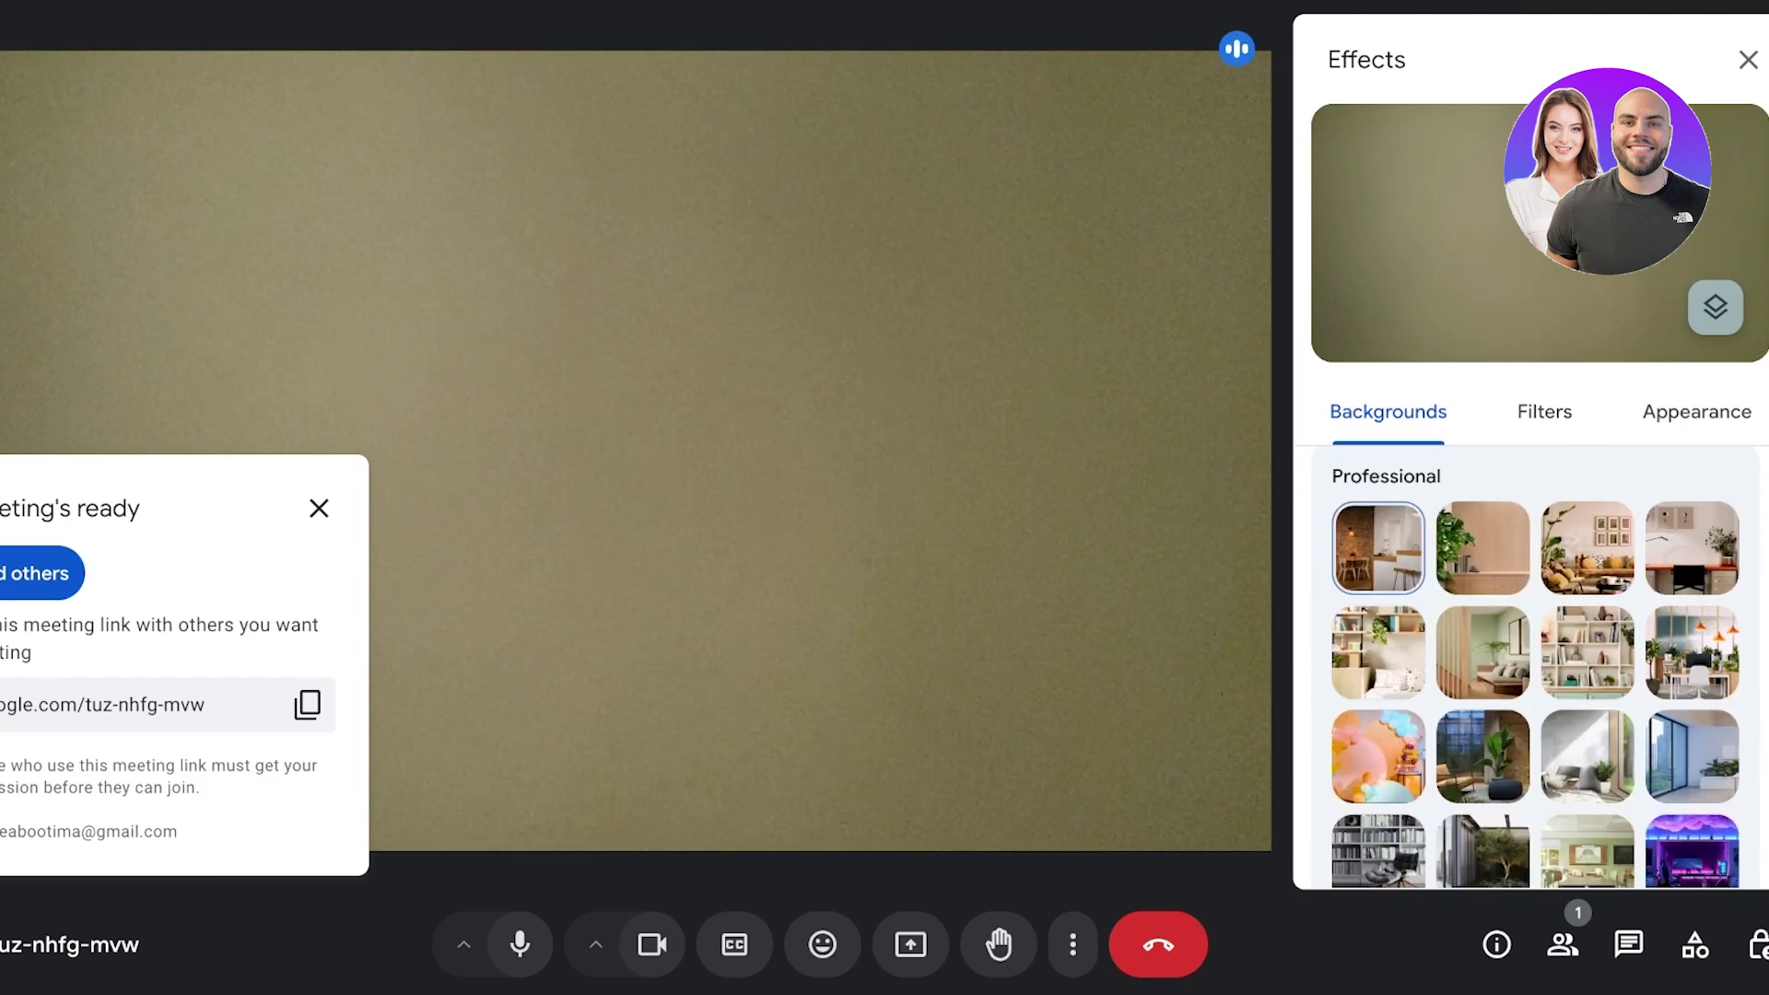
scroll(1483, 544, "down", 10)
scroll(1482, 544, "down", 10)
scroll(1483, 543, "down", 10)
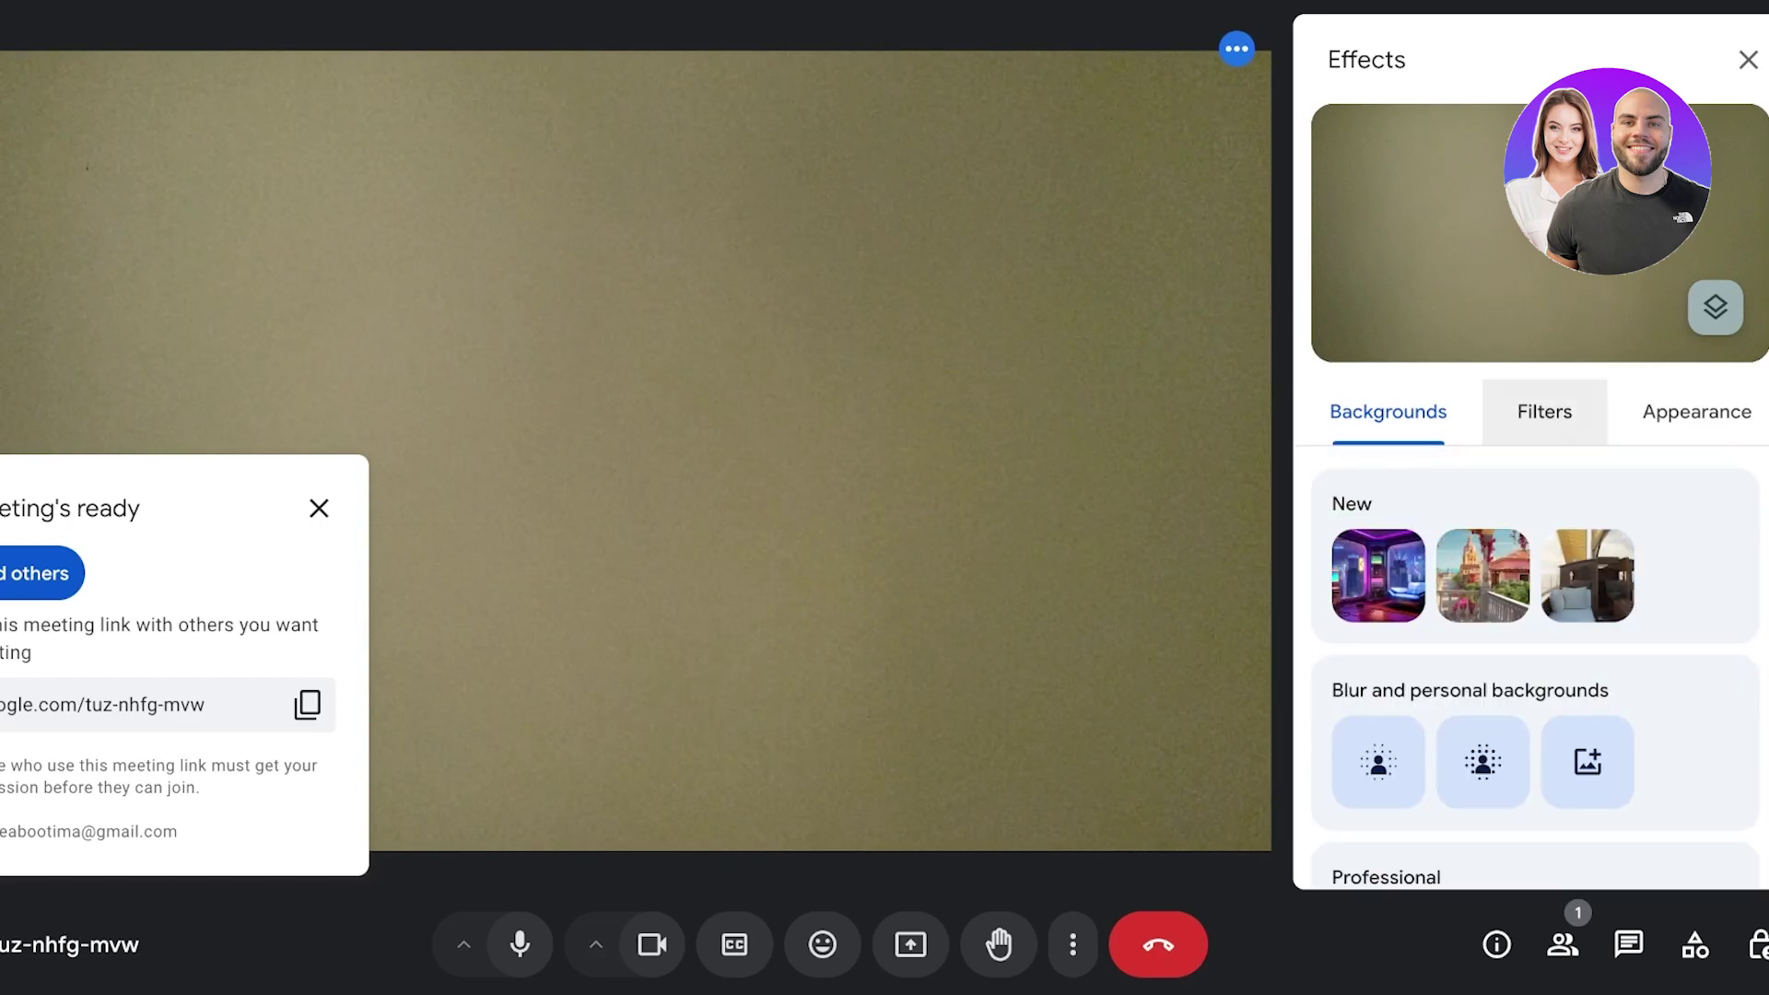
Step: Browse the video filters and try the costume with sunglasses and a moustache
left_click(1543, 412)
scroll(1534, 672, "down", 4)
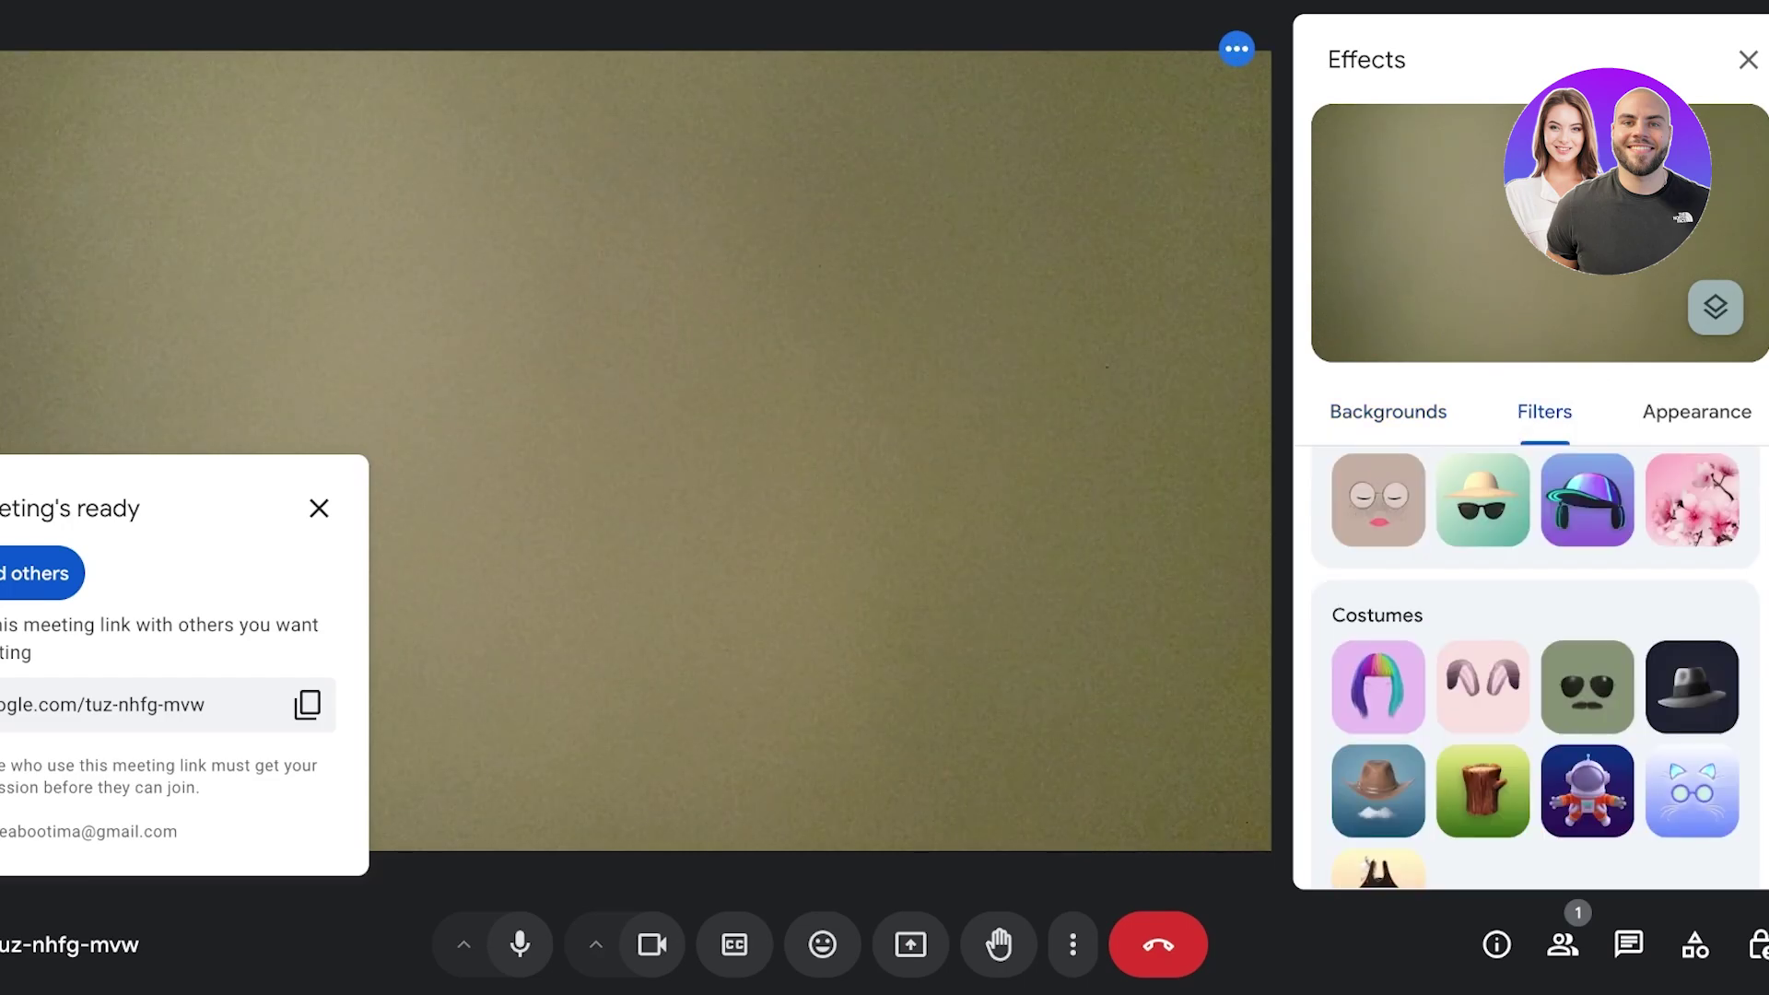
left_click(1586, 686)
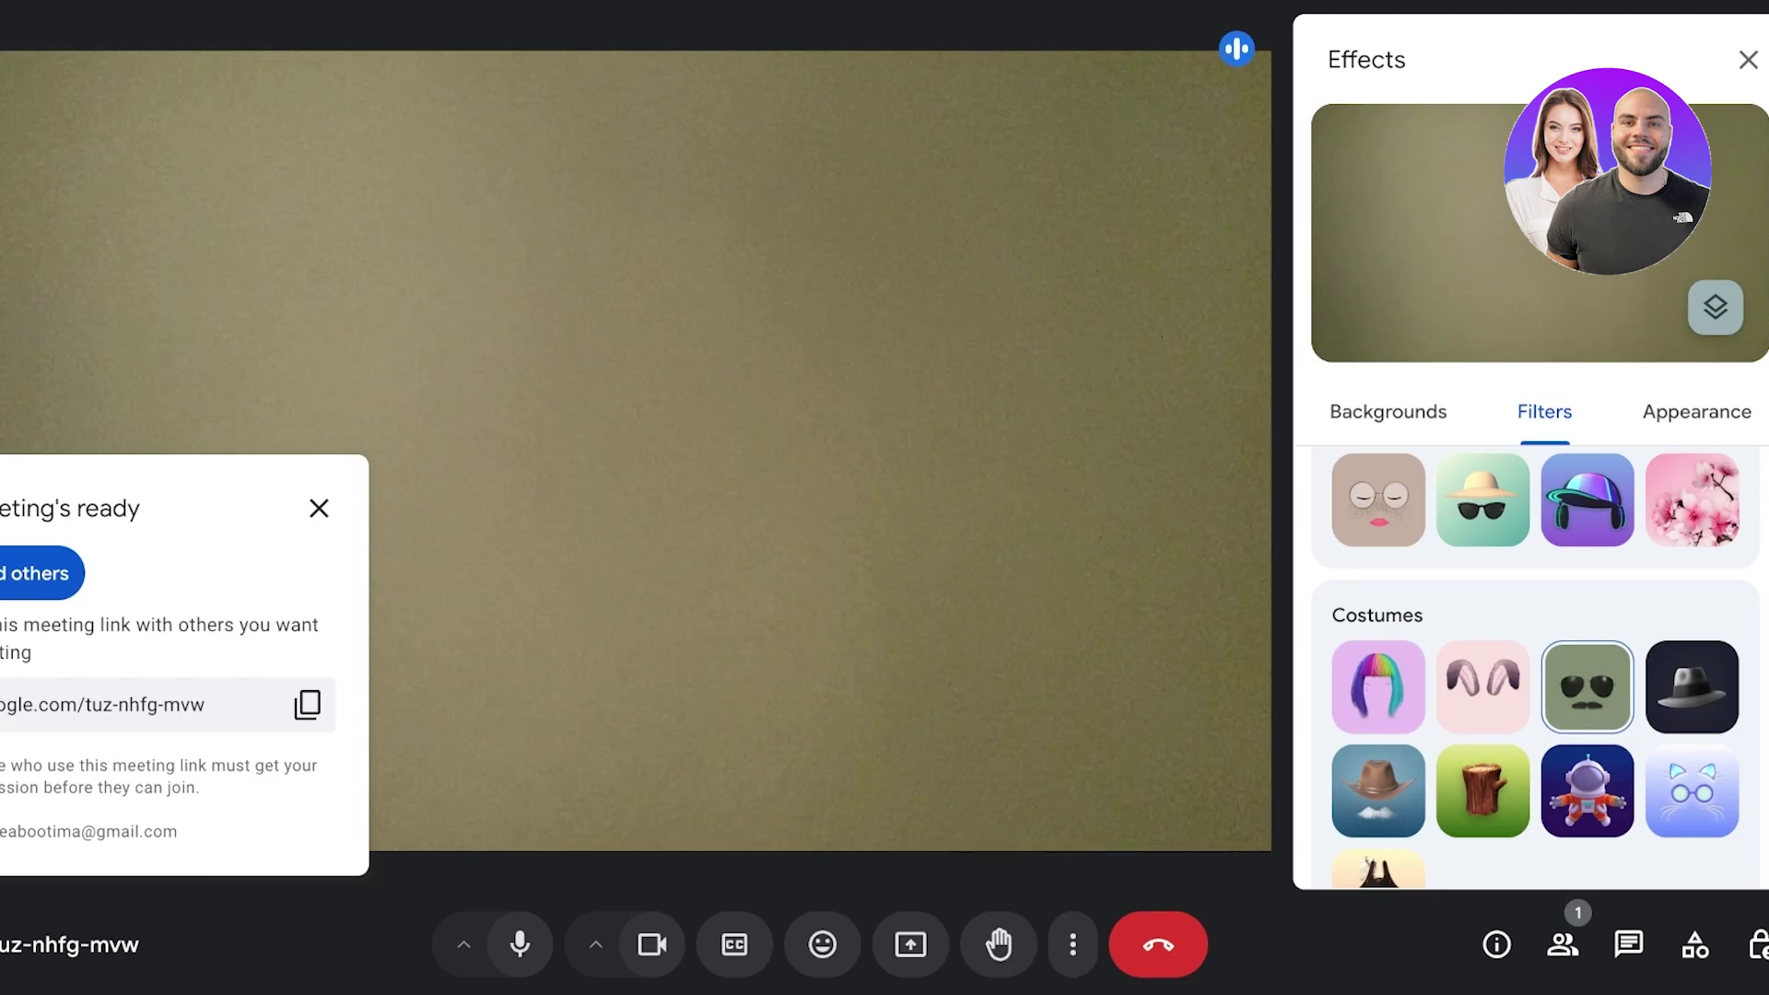
scroll(1534, 673, "down", 6)
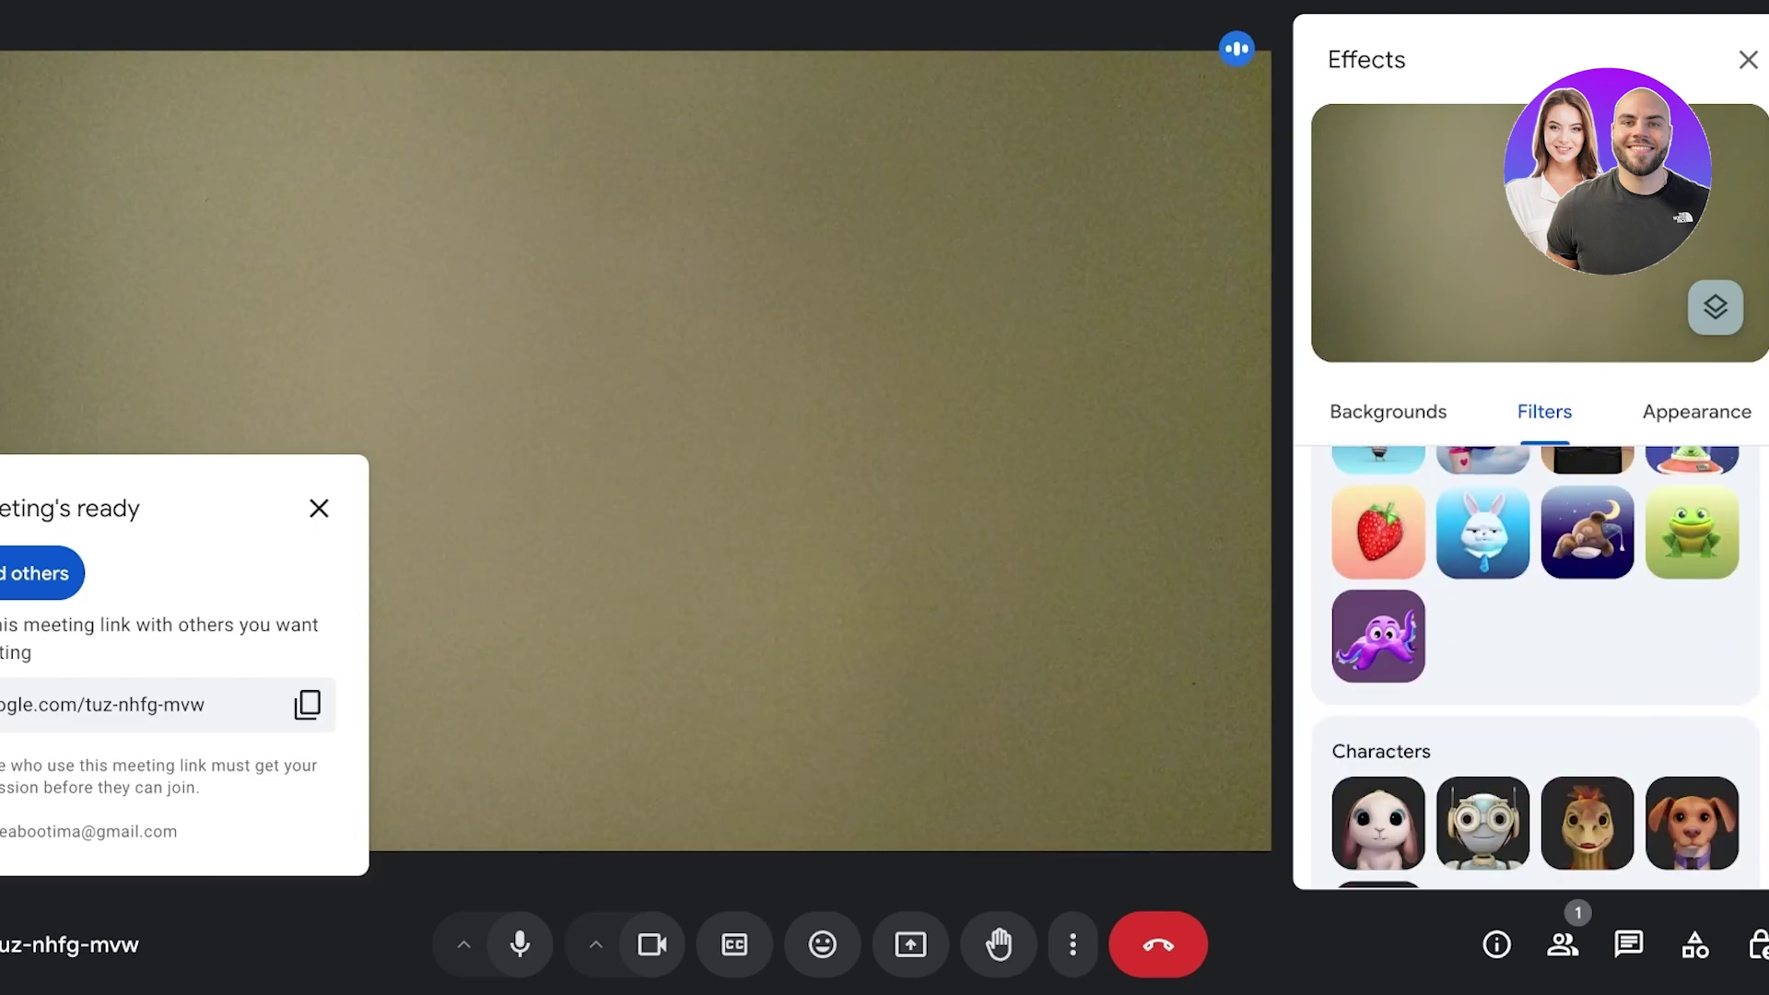
scroll(1533, 668, "down", 2)
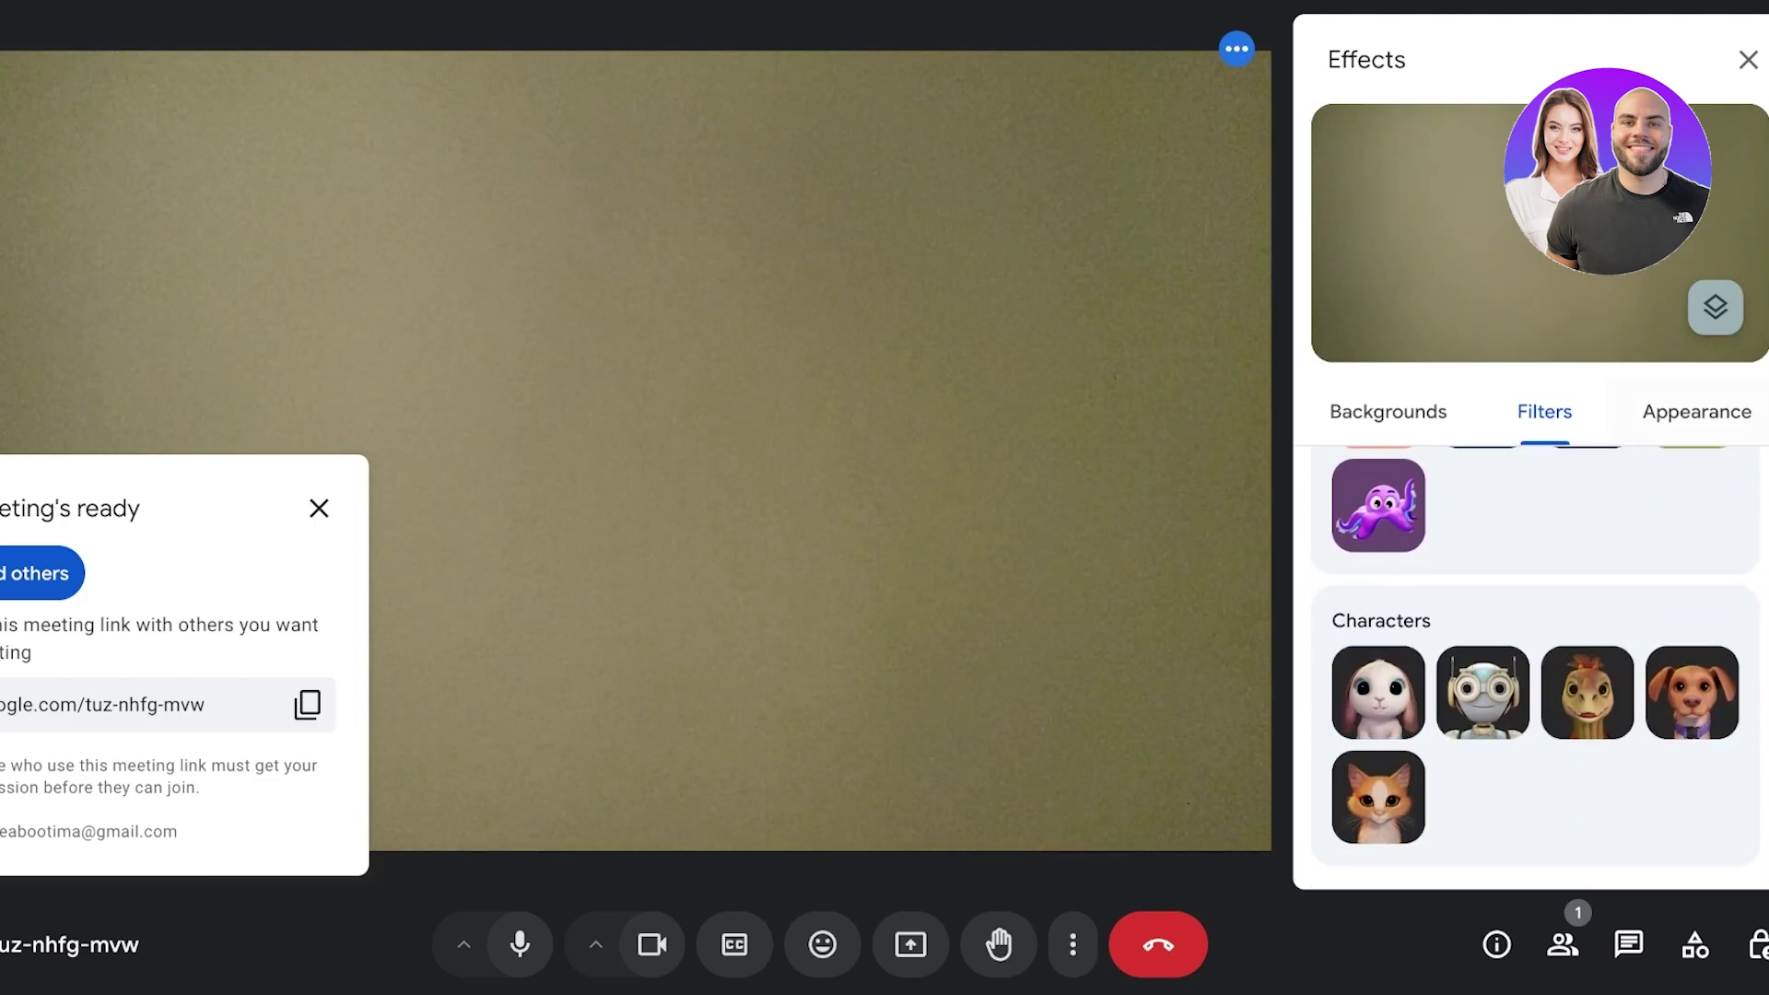
Step: Apply the first appearance style, marked with a half-filled circle, to the video
left_click(1697, 412)
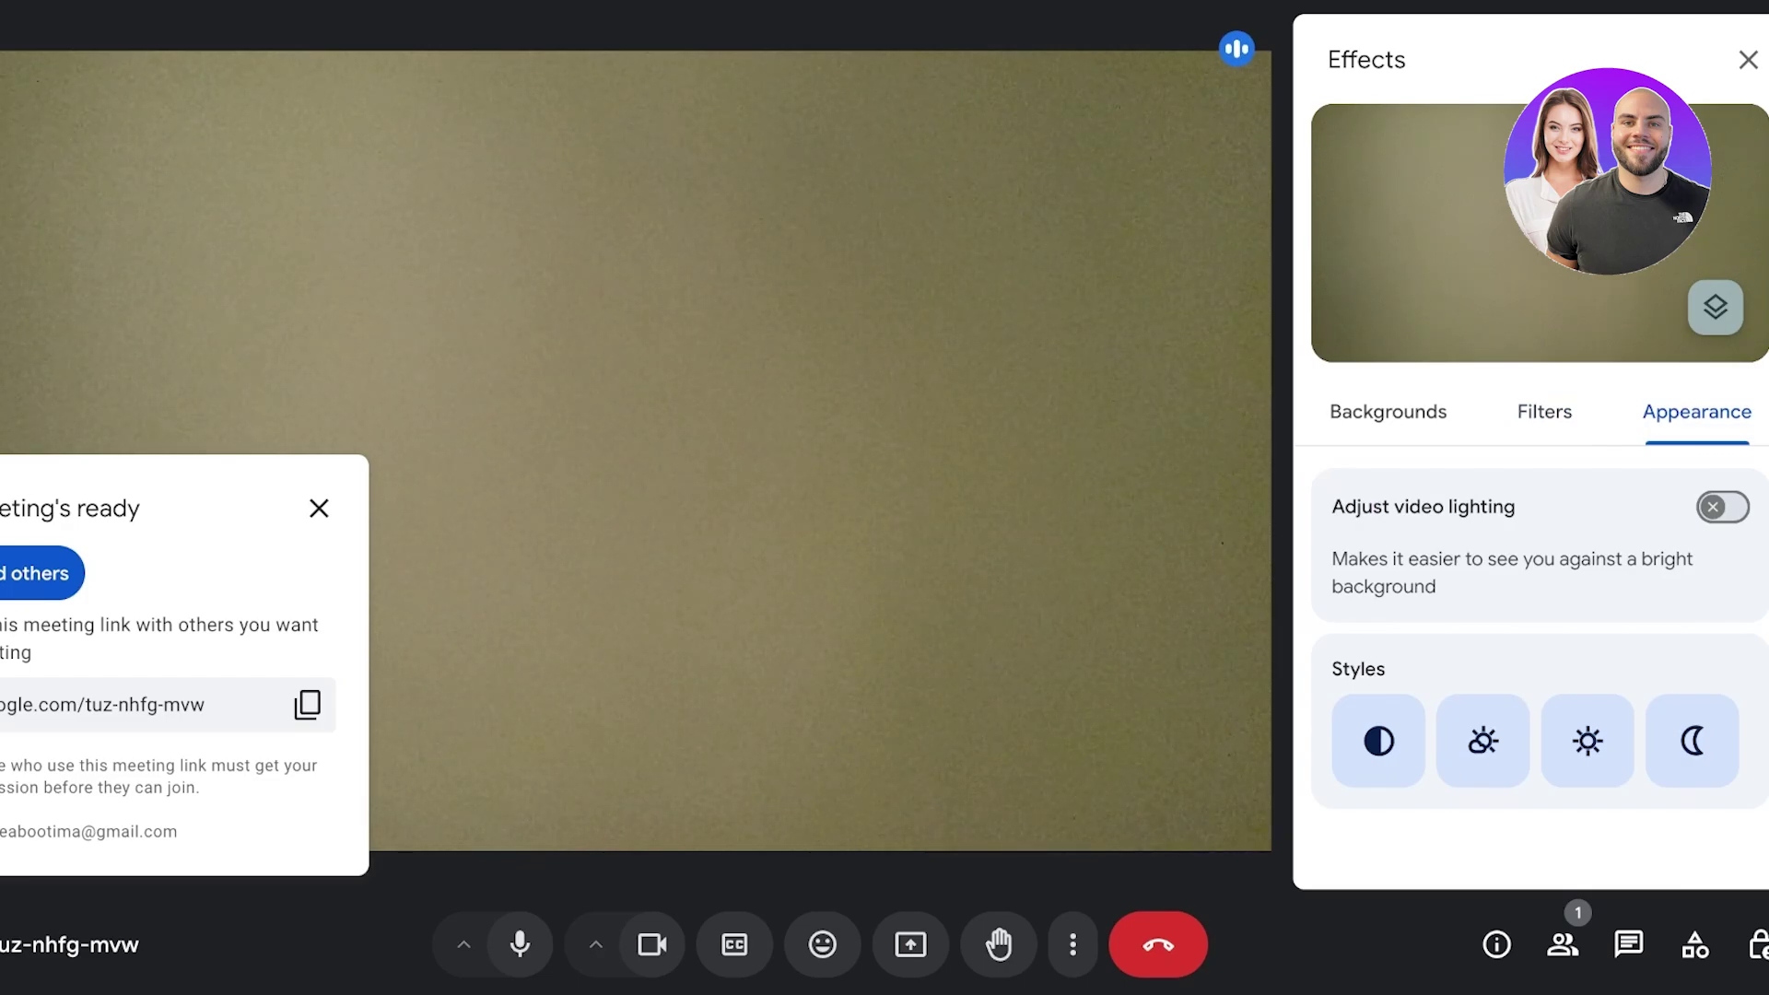
left_click(1378, 740)
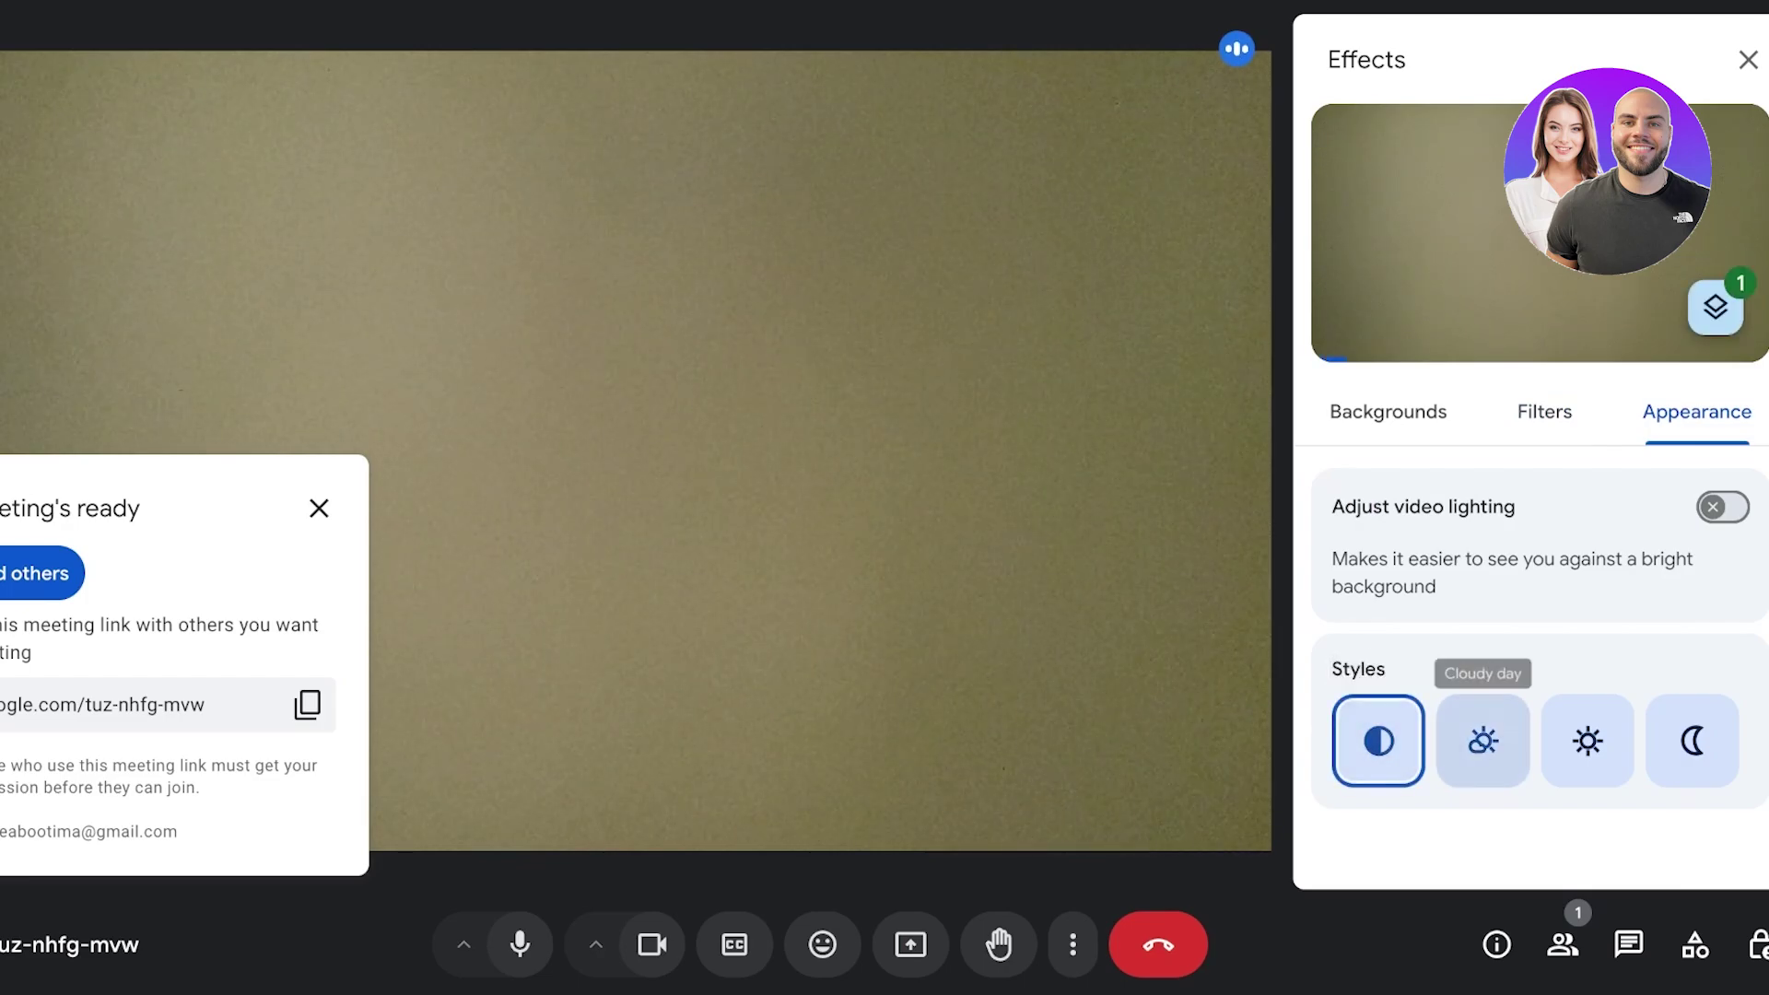
Step: Remove the applied appearance style and switch on the video lighting adjustment
left_click(1378, 740)
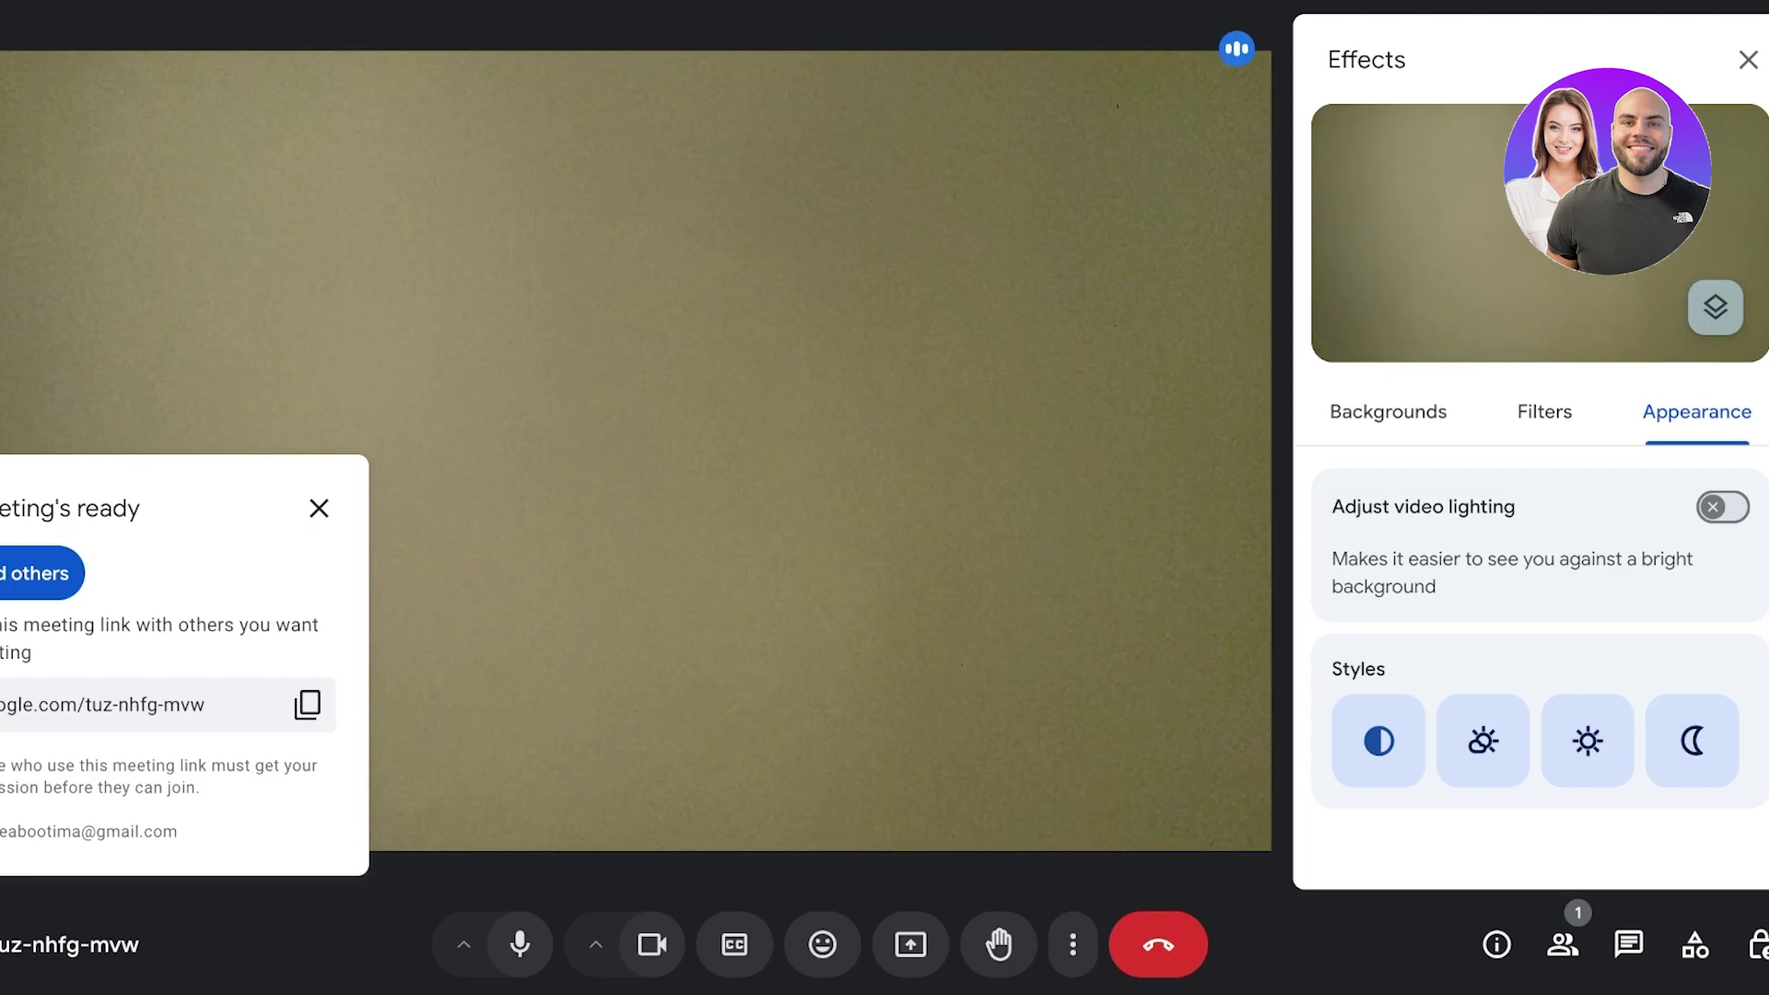
left_click(1721, 506)
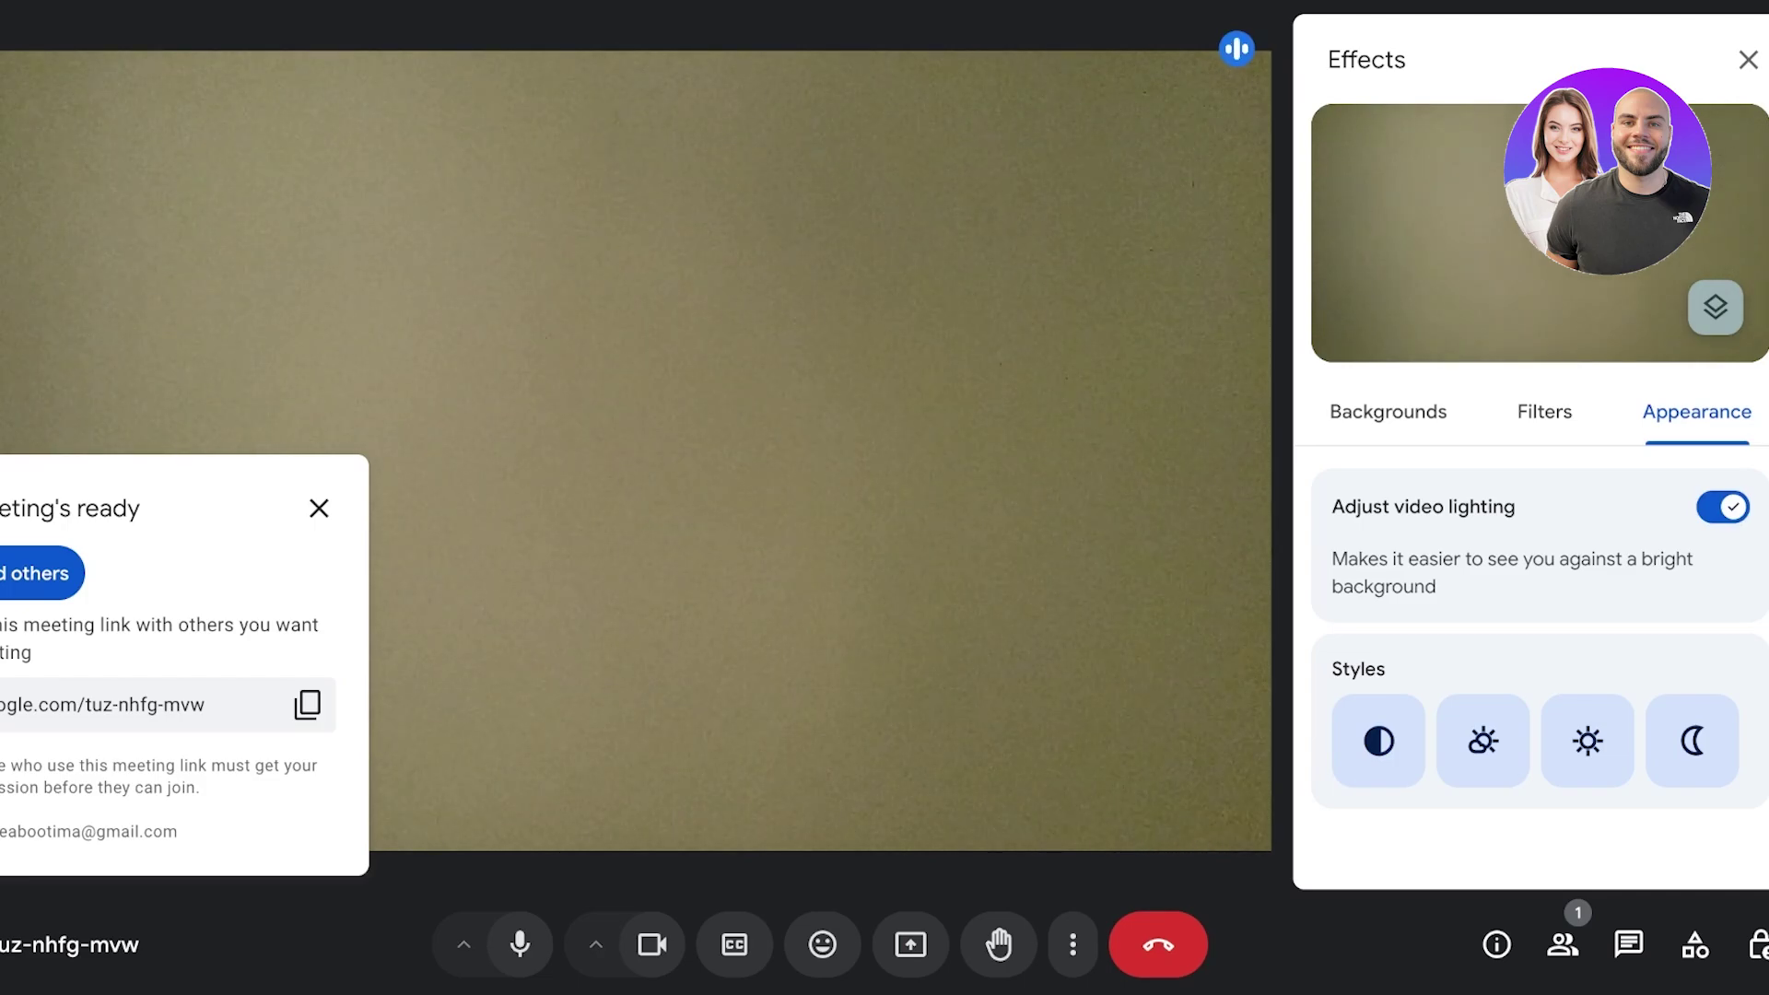
Step: Turn the camera off, close the effects, and try live captions before switching them off again
key("ctrl+e")
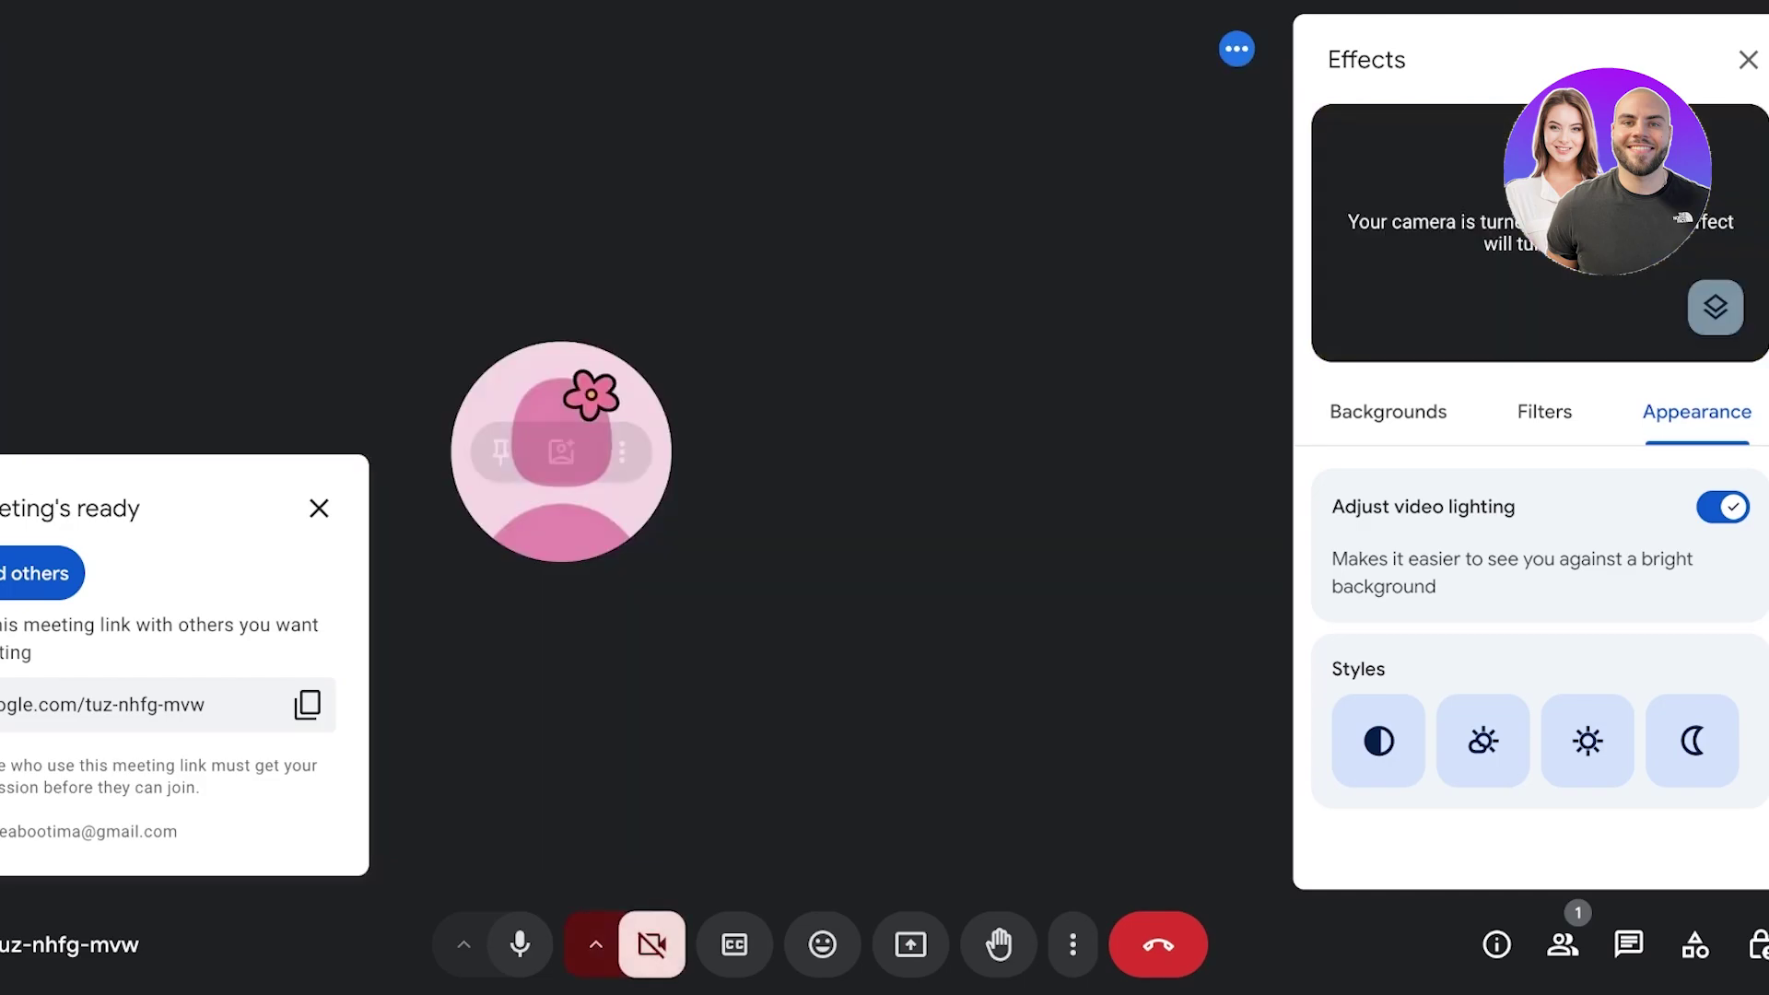
key("c")
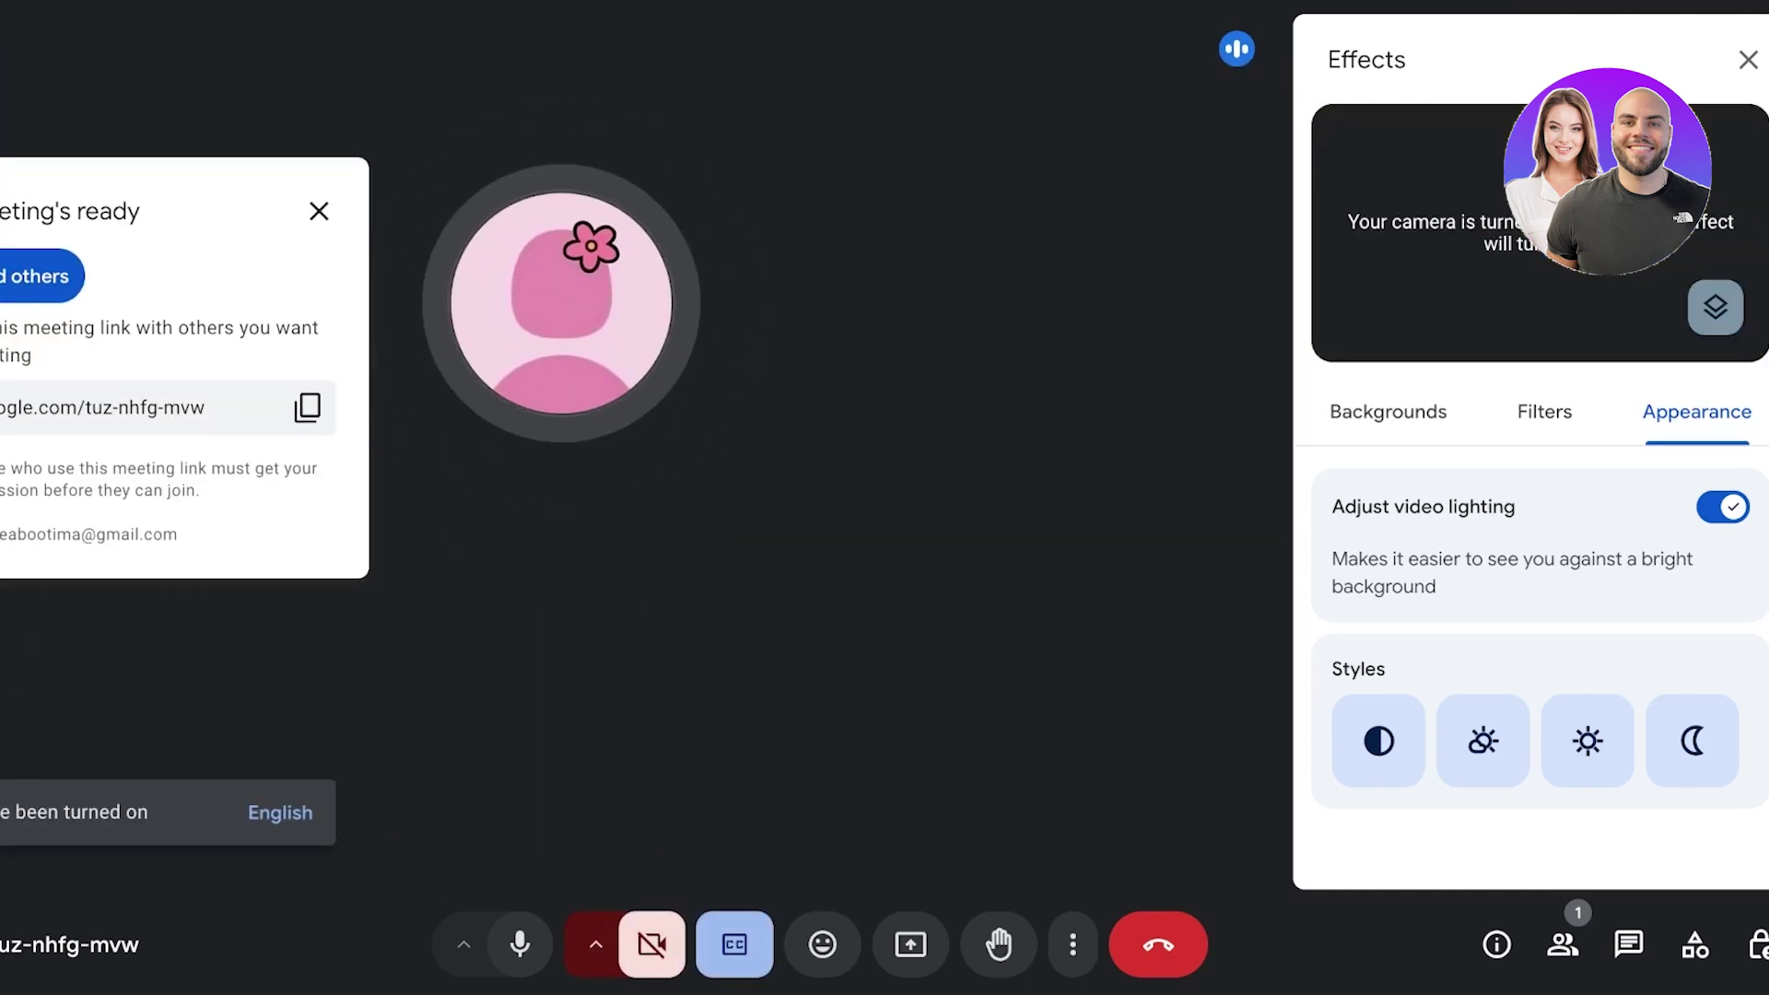
left_click(1747, 59)
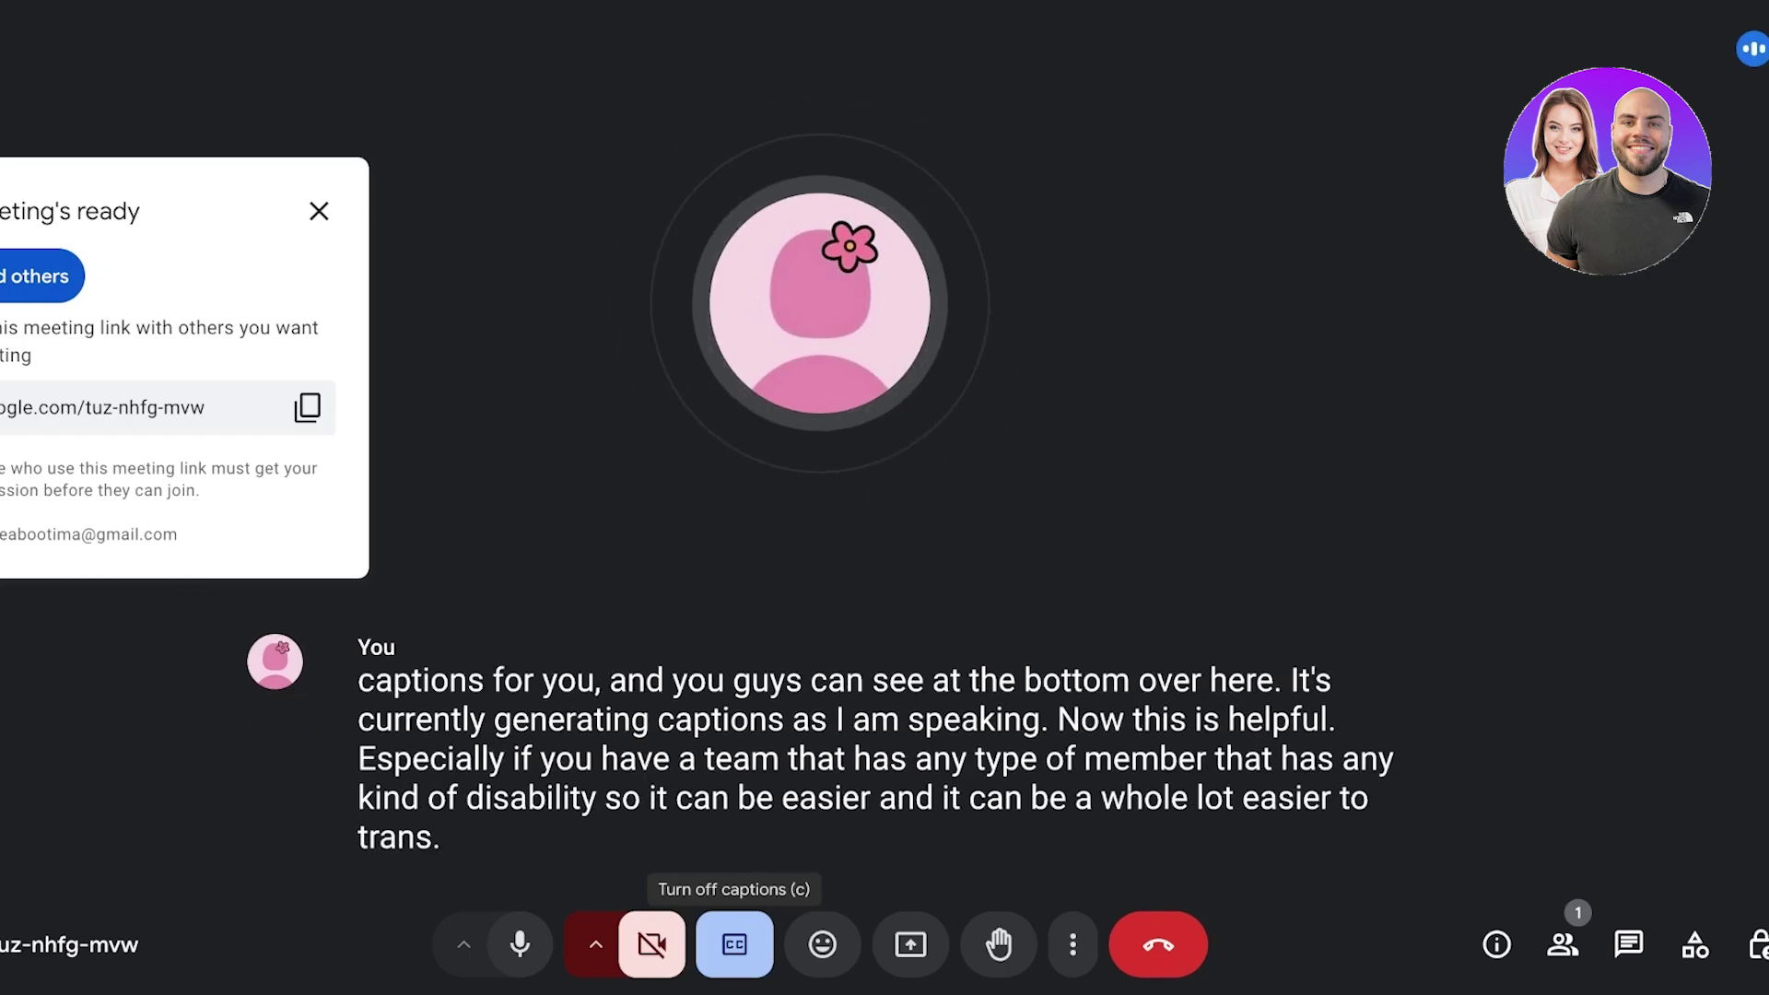
key("c")
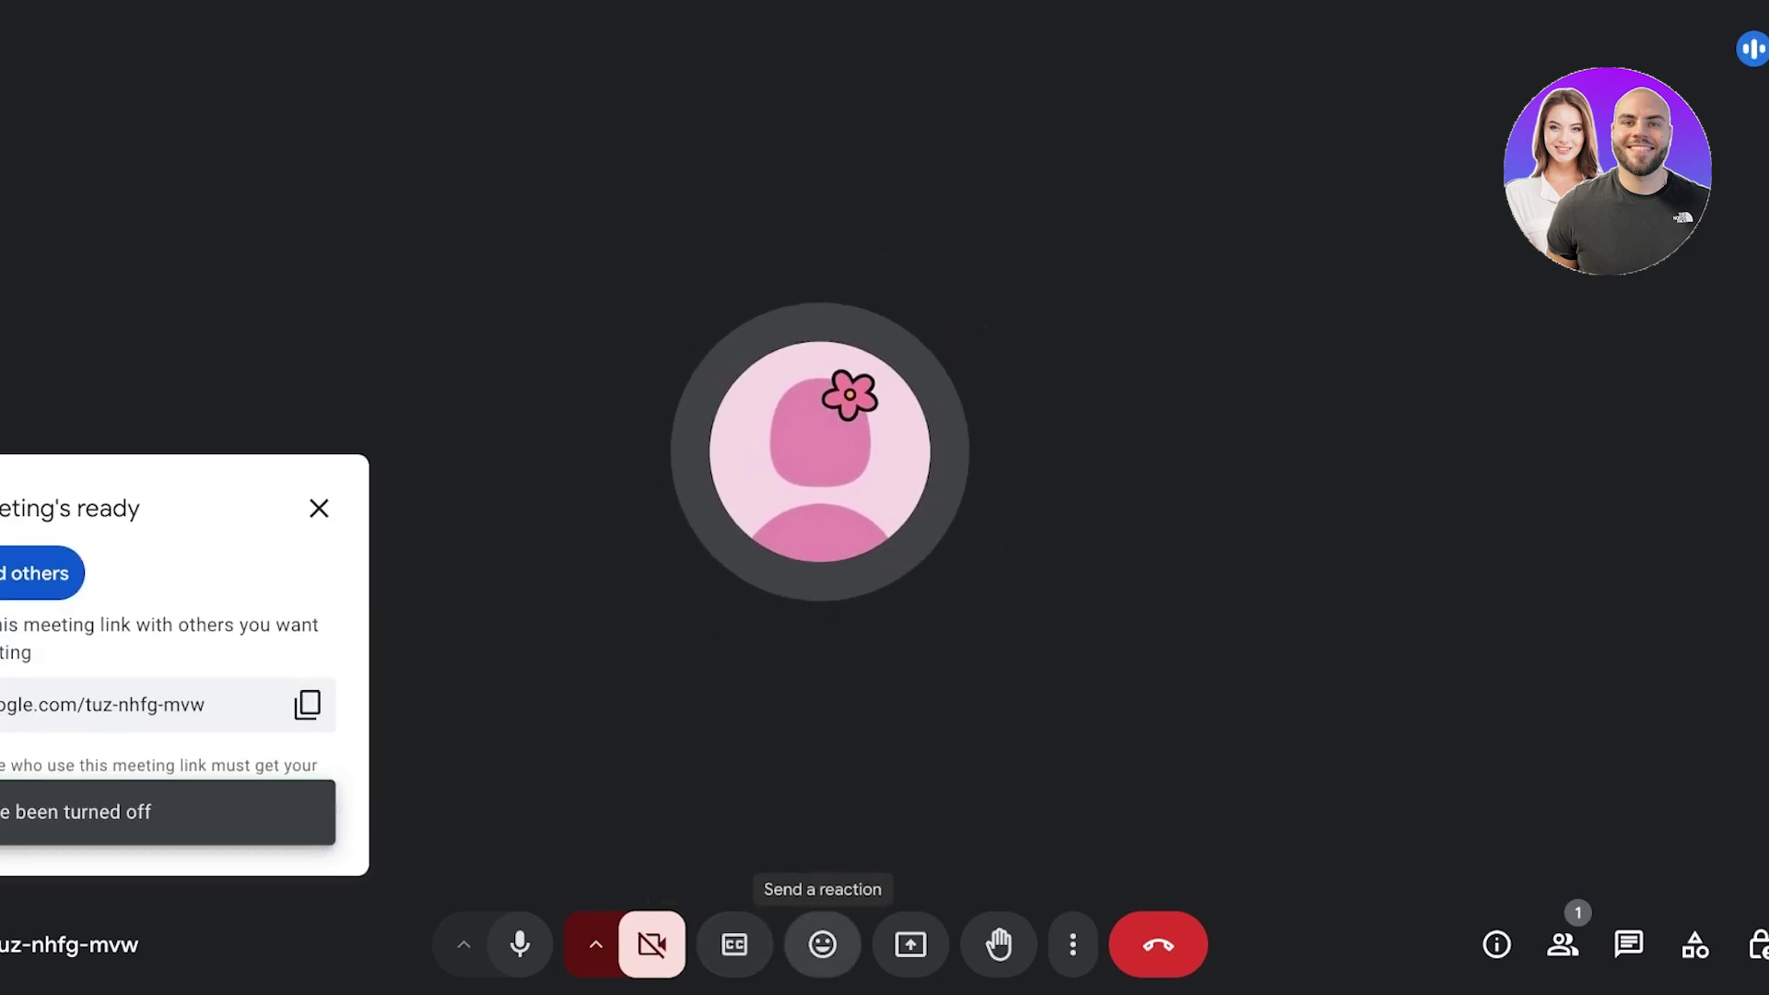
Step: Show and hide the reaction choices, and open the screen-presenting choices
left_click(822, 944)
left_click(822, 945)
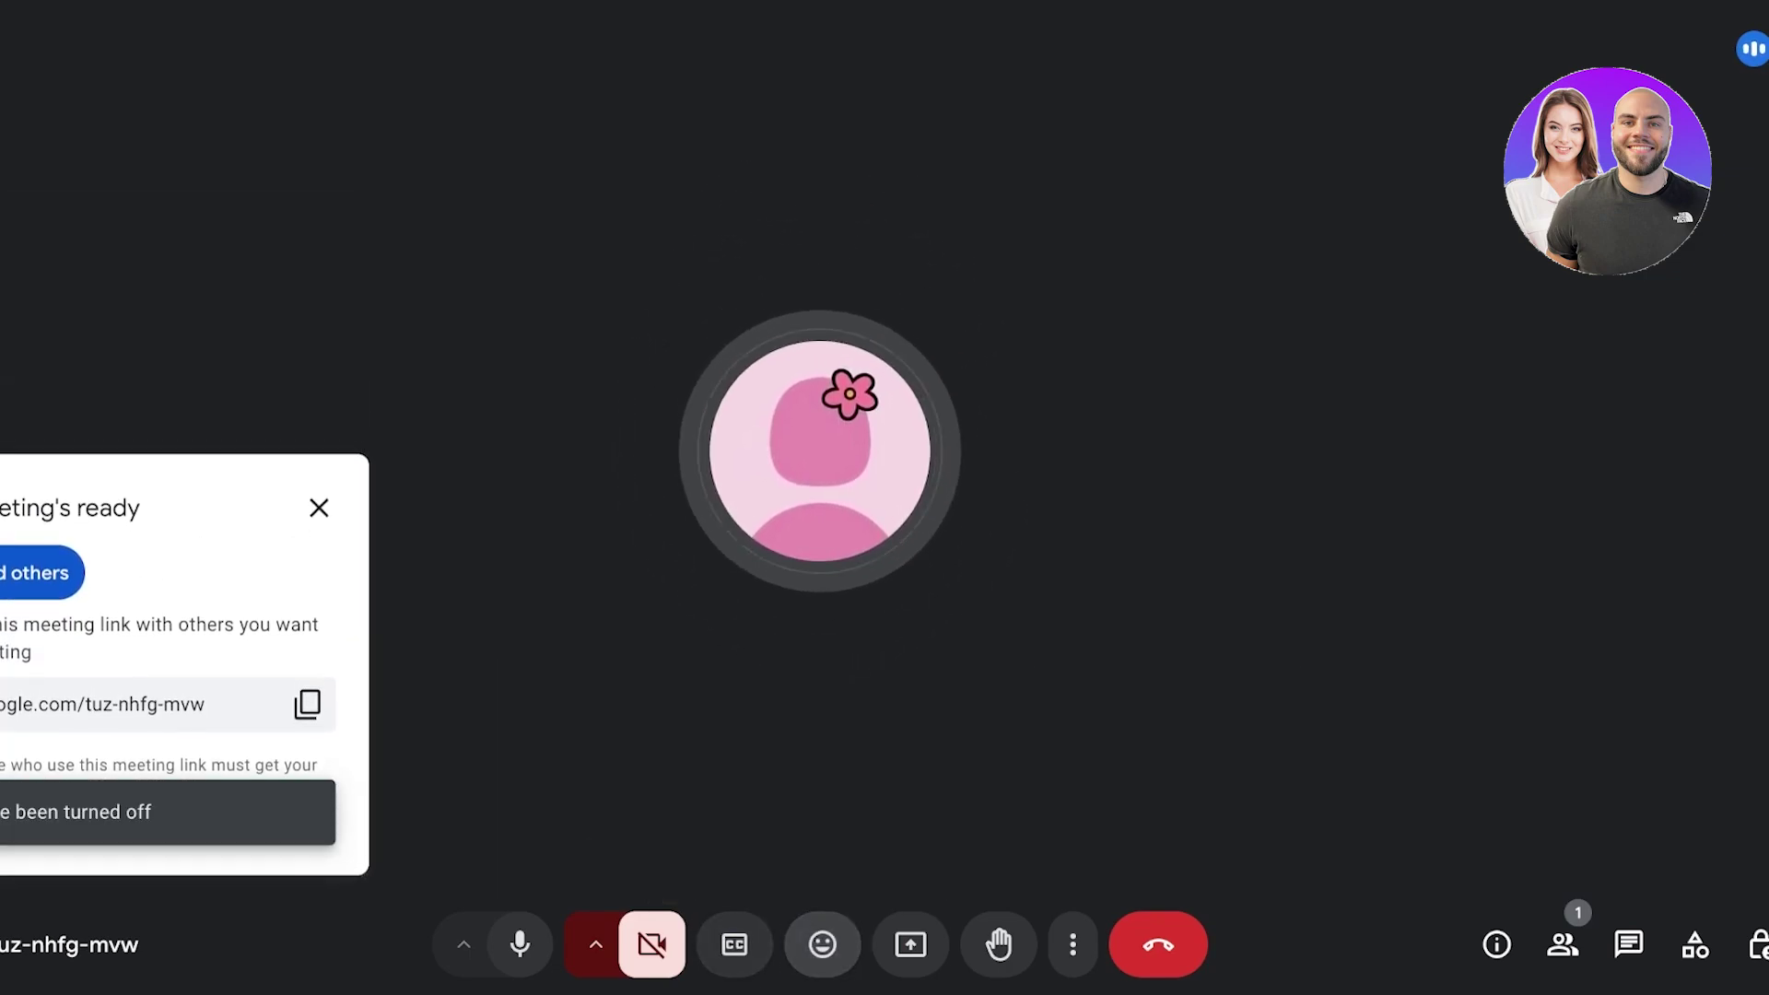
left_click(910, 944)
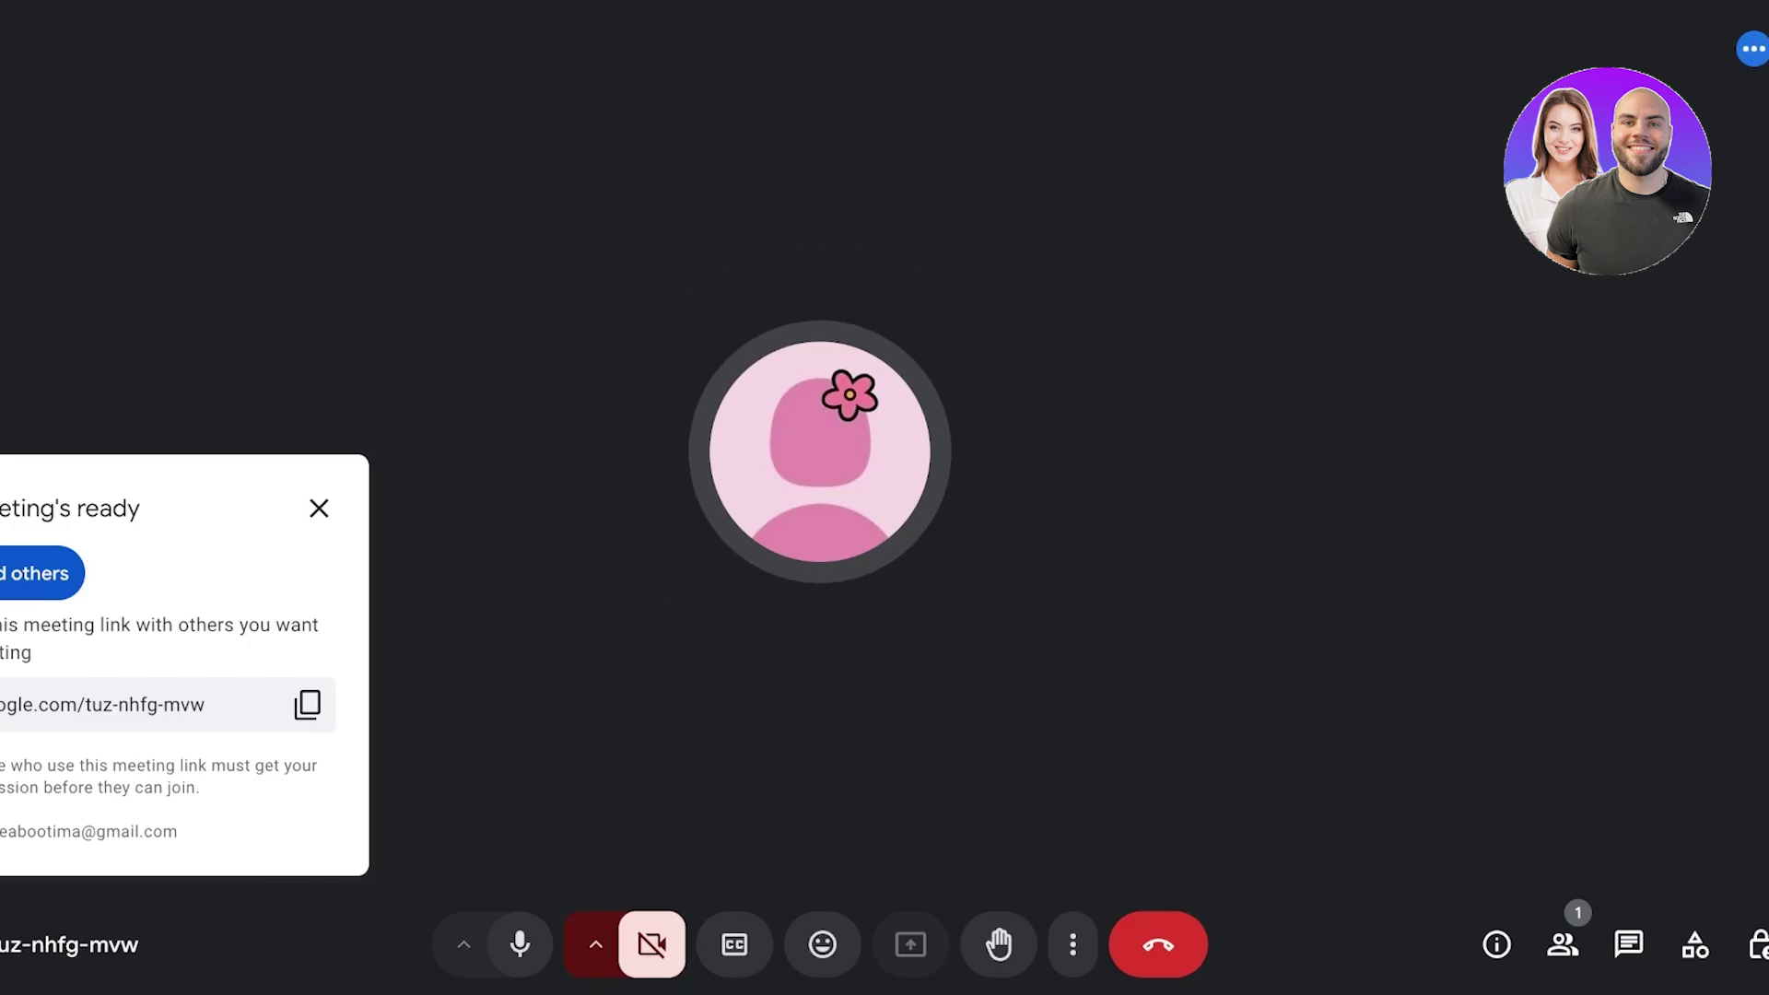
Step: Raise and lower the hand in the meeting, and look through the additional call options
left_click(998, 944)
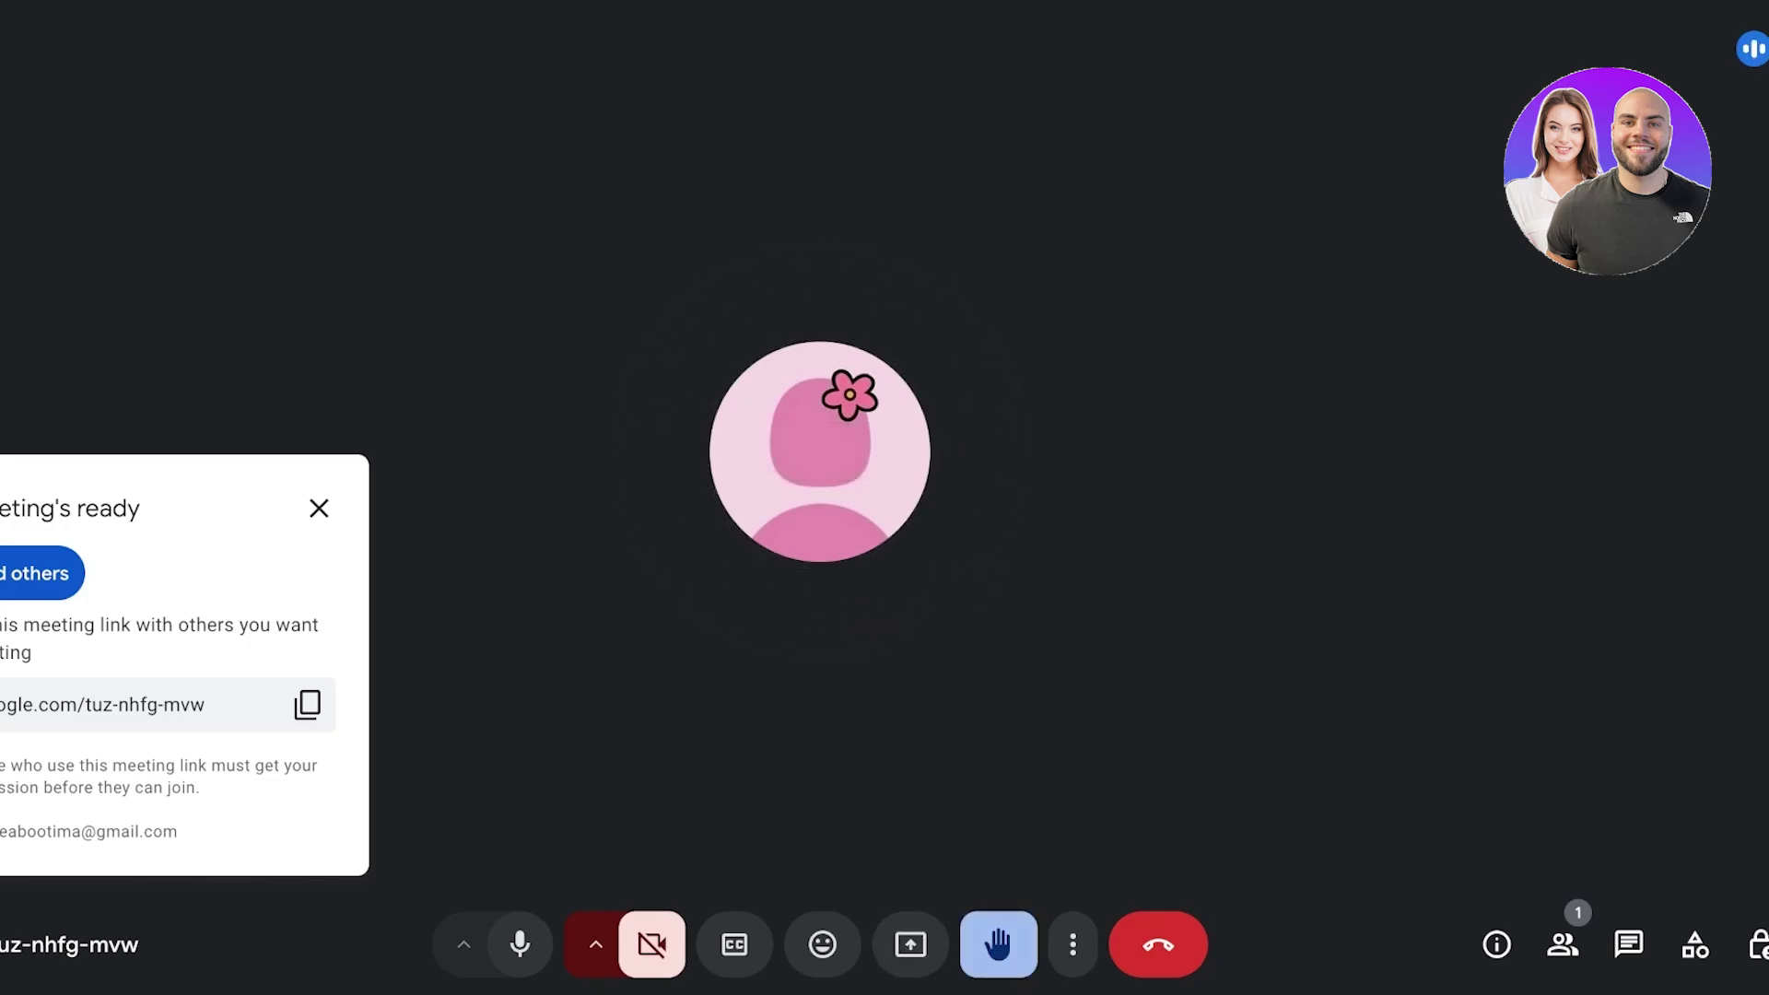
left_click(997, 945)
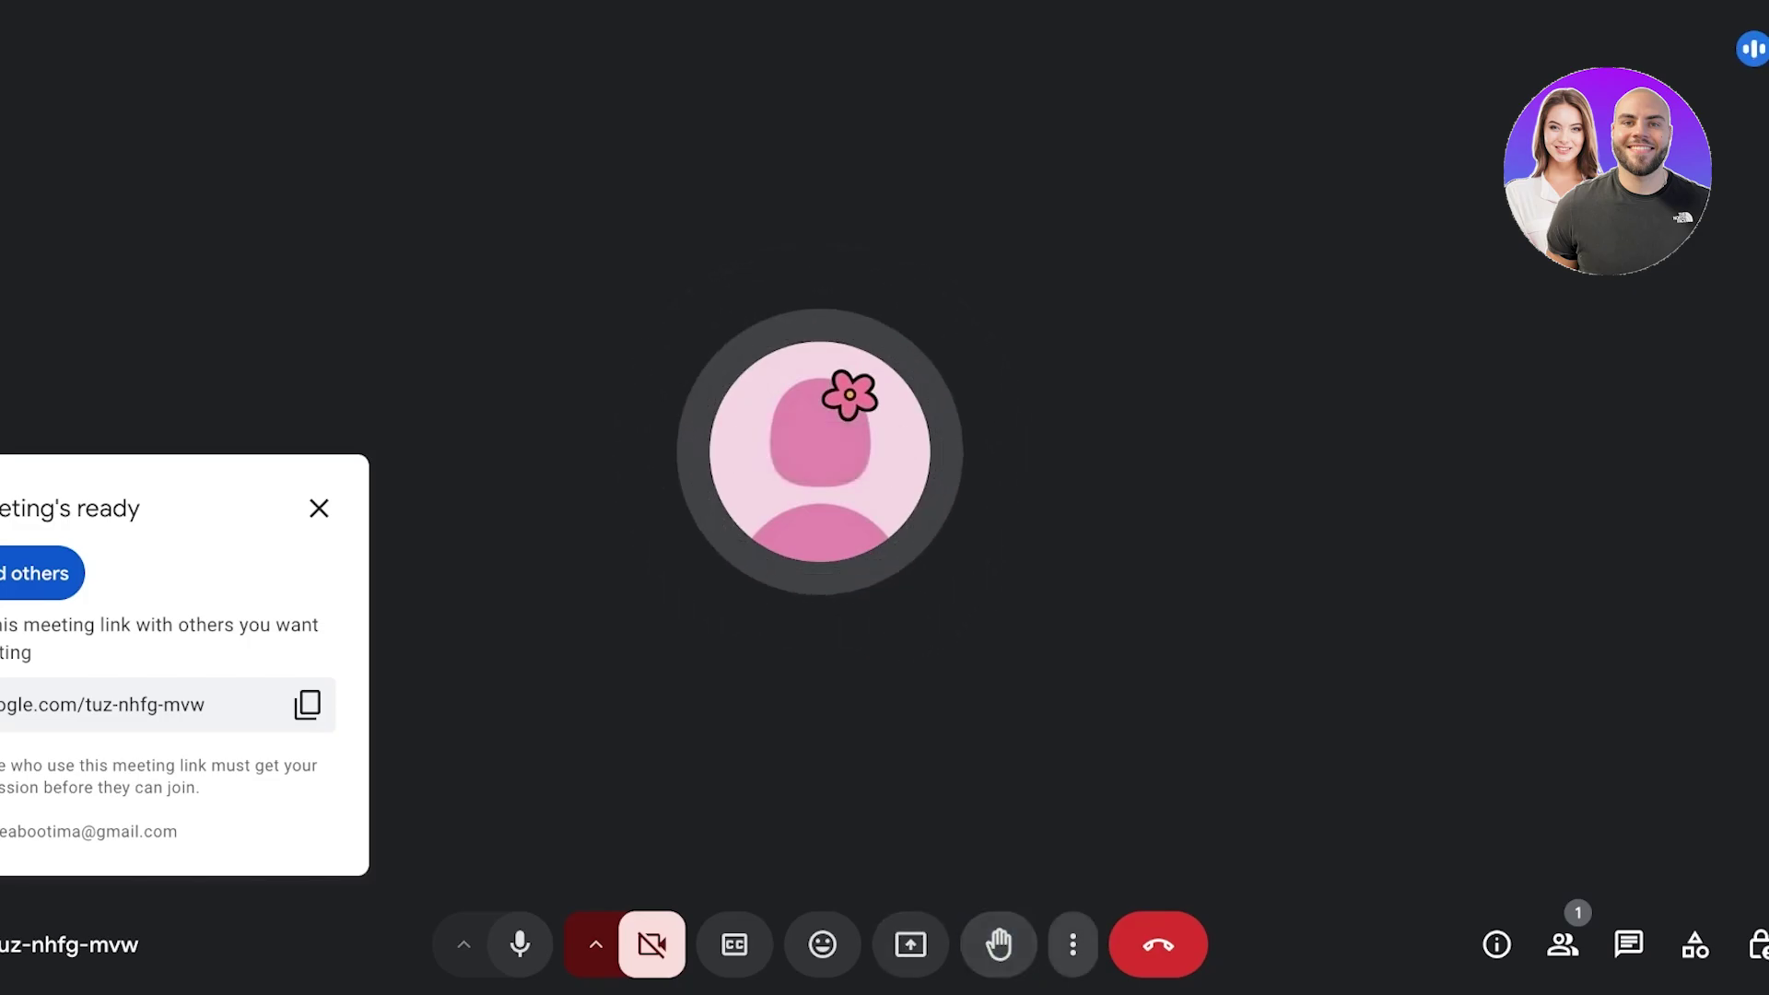
left_click(1072, 945)
scroll(1274, 464, "down", 1)
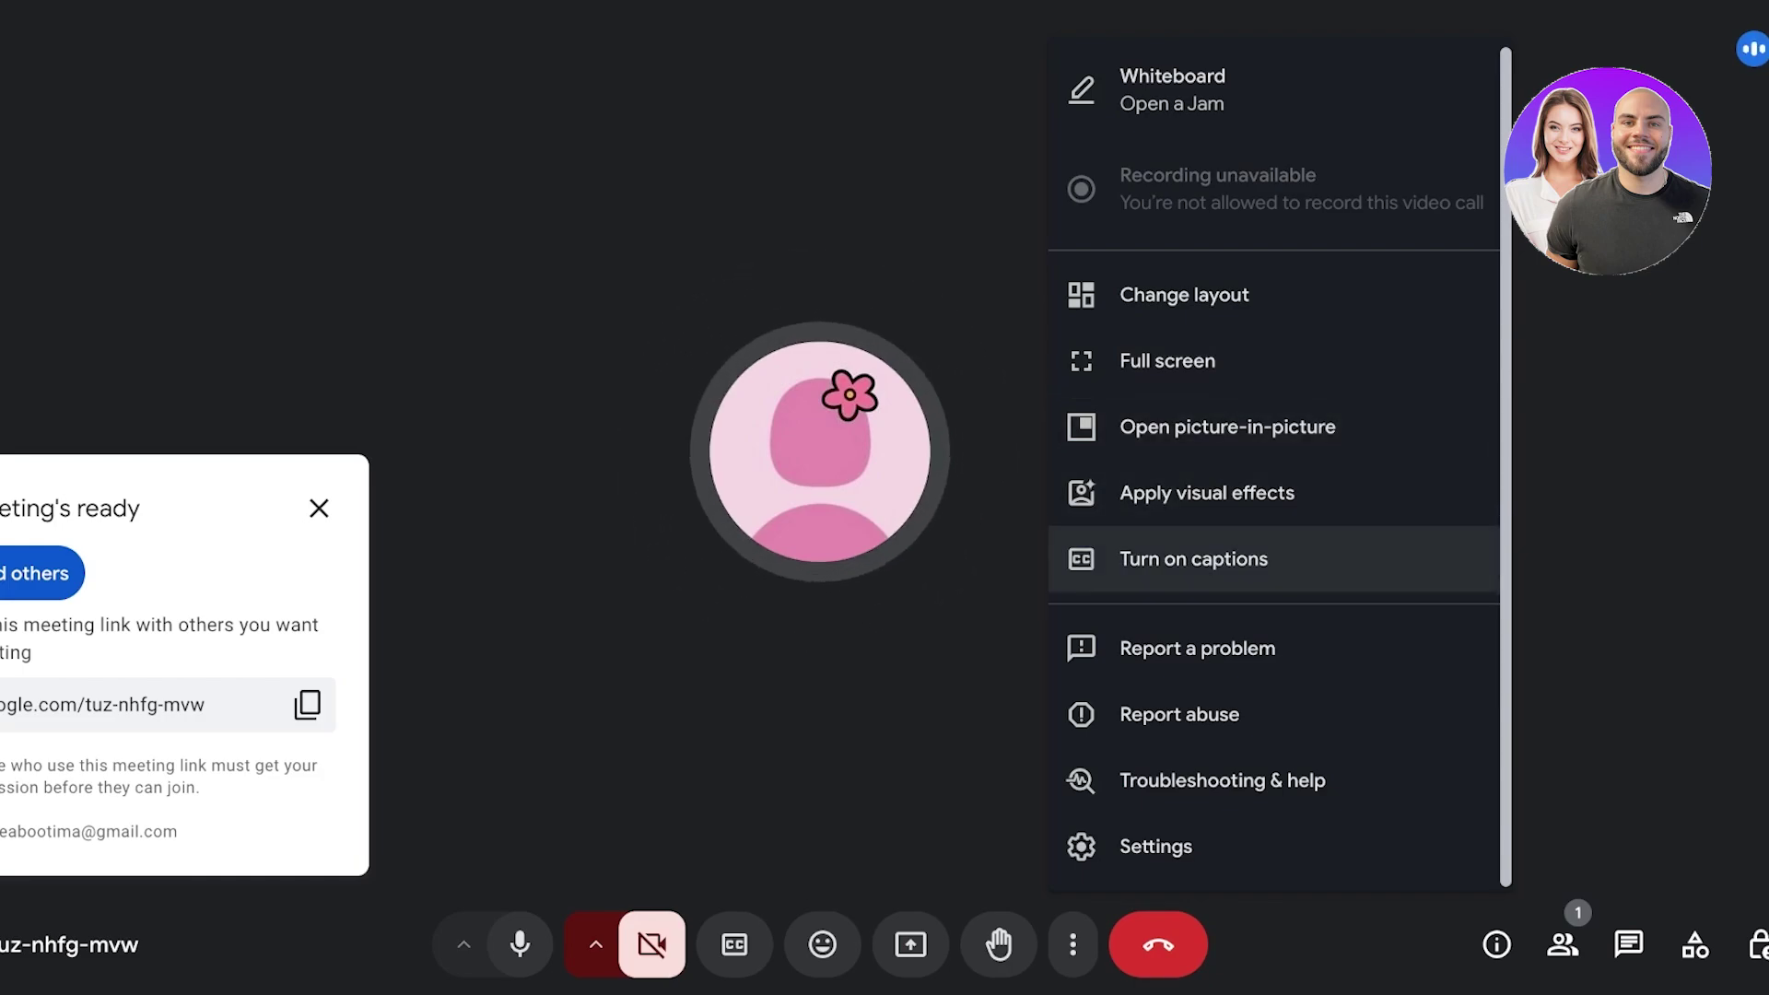
key("Escape")
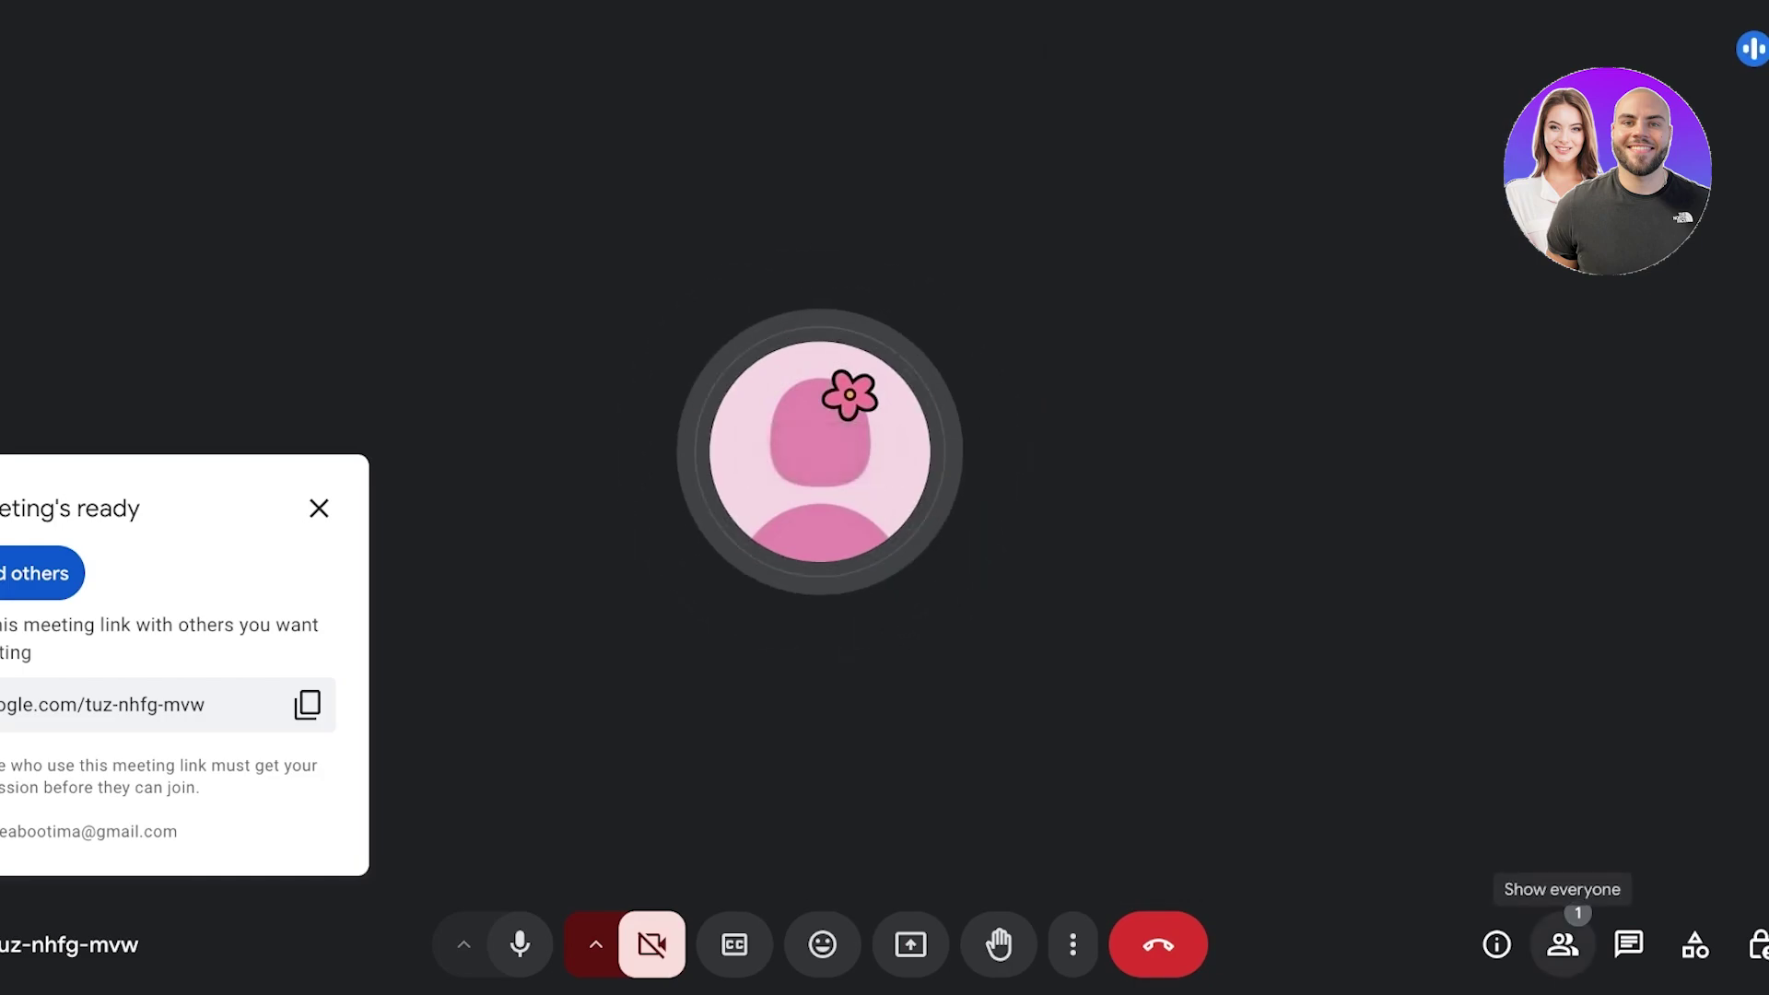
Step: View the meeting's participant list and the in-call messages
left_click(1563, 945)
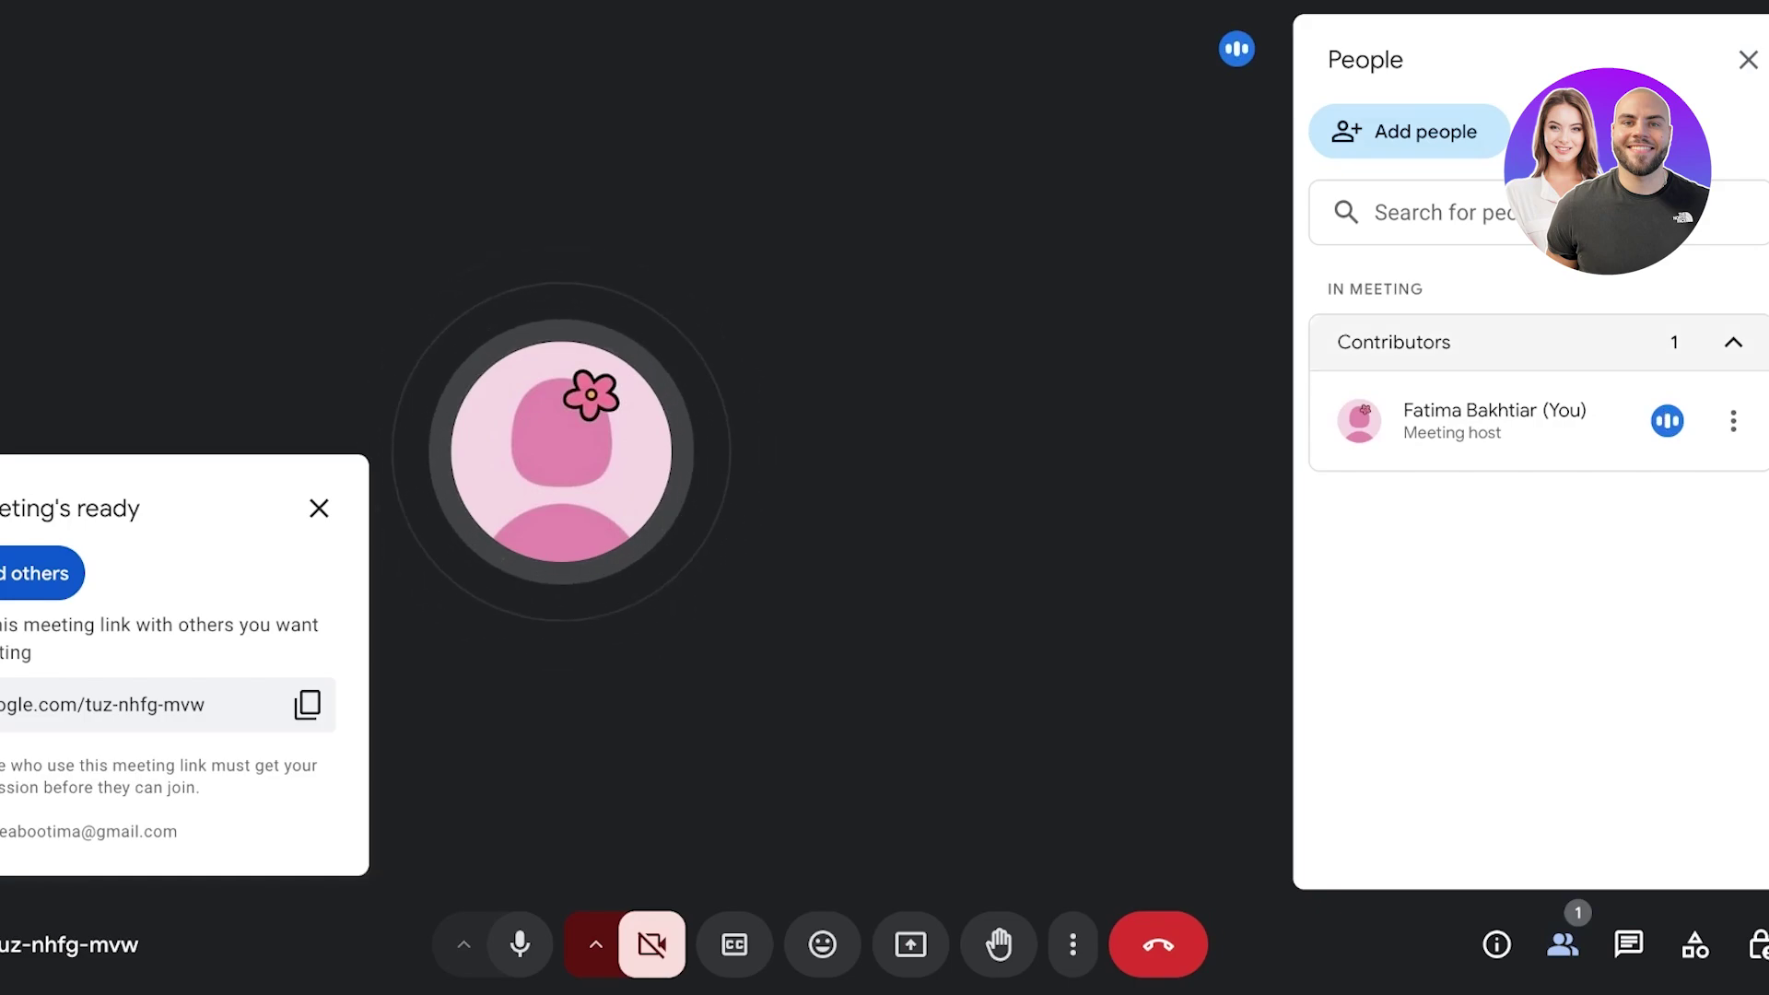
left_click(1629, 944)
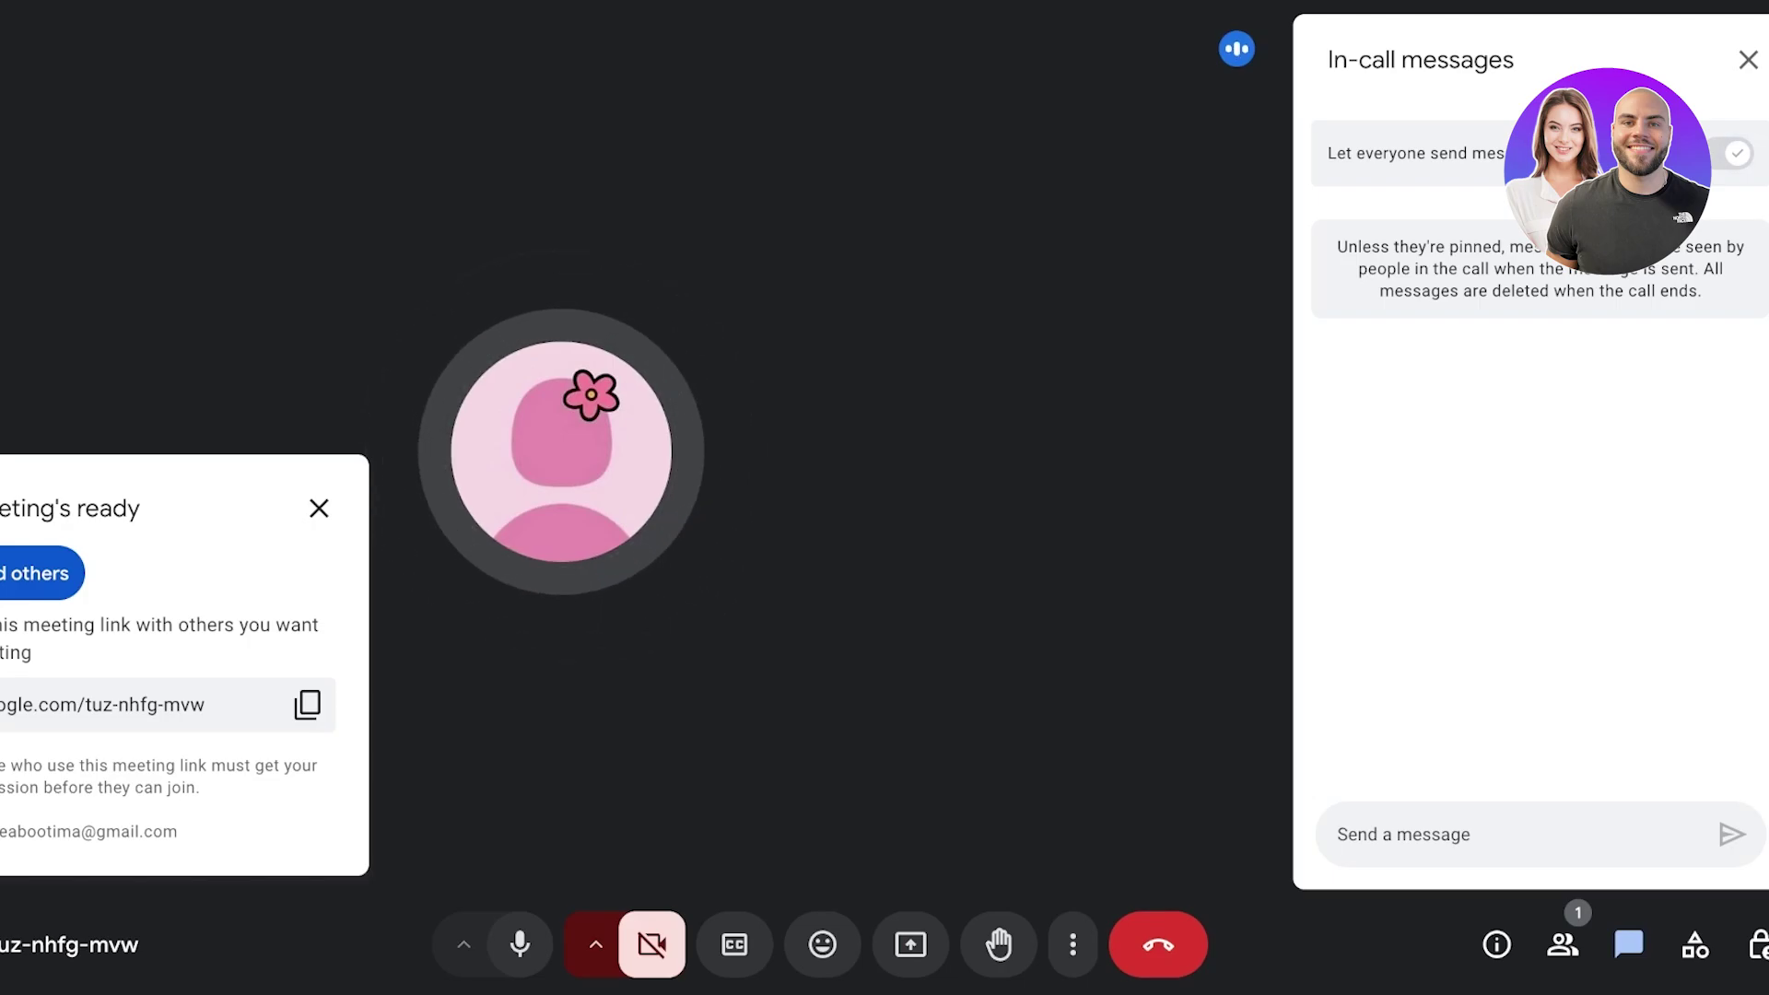
Step: Examine the meeting's available activities, from the featured add-ons through the premium features
left_click(1696, 944)
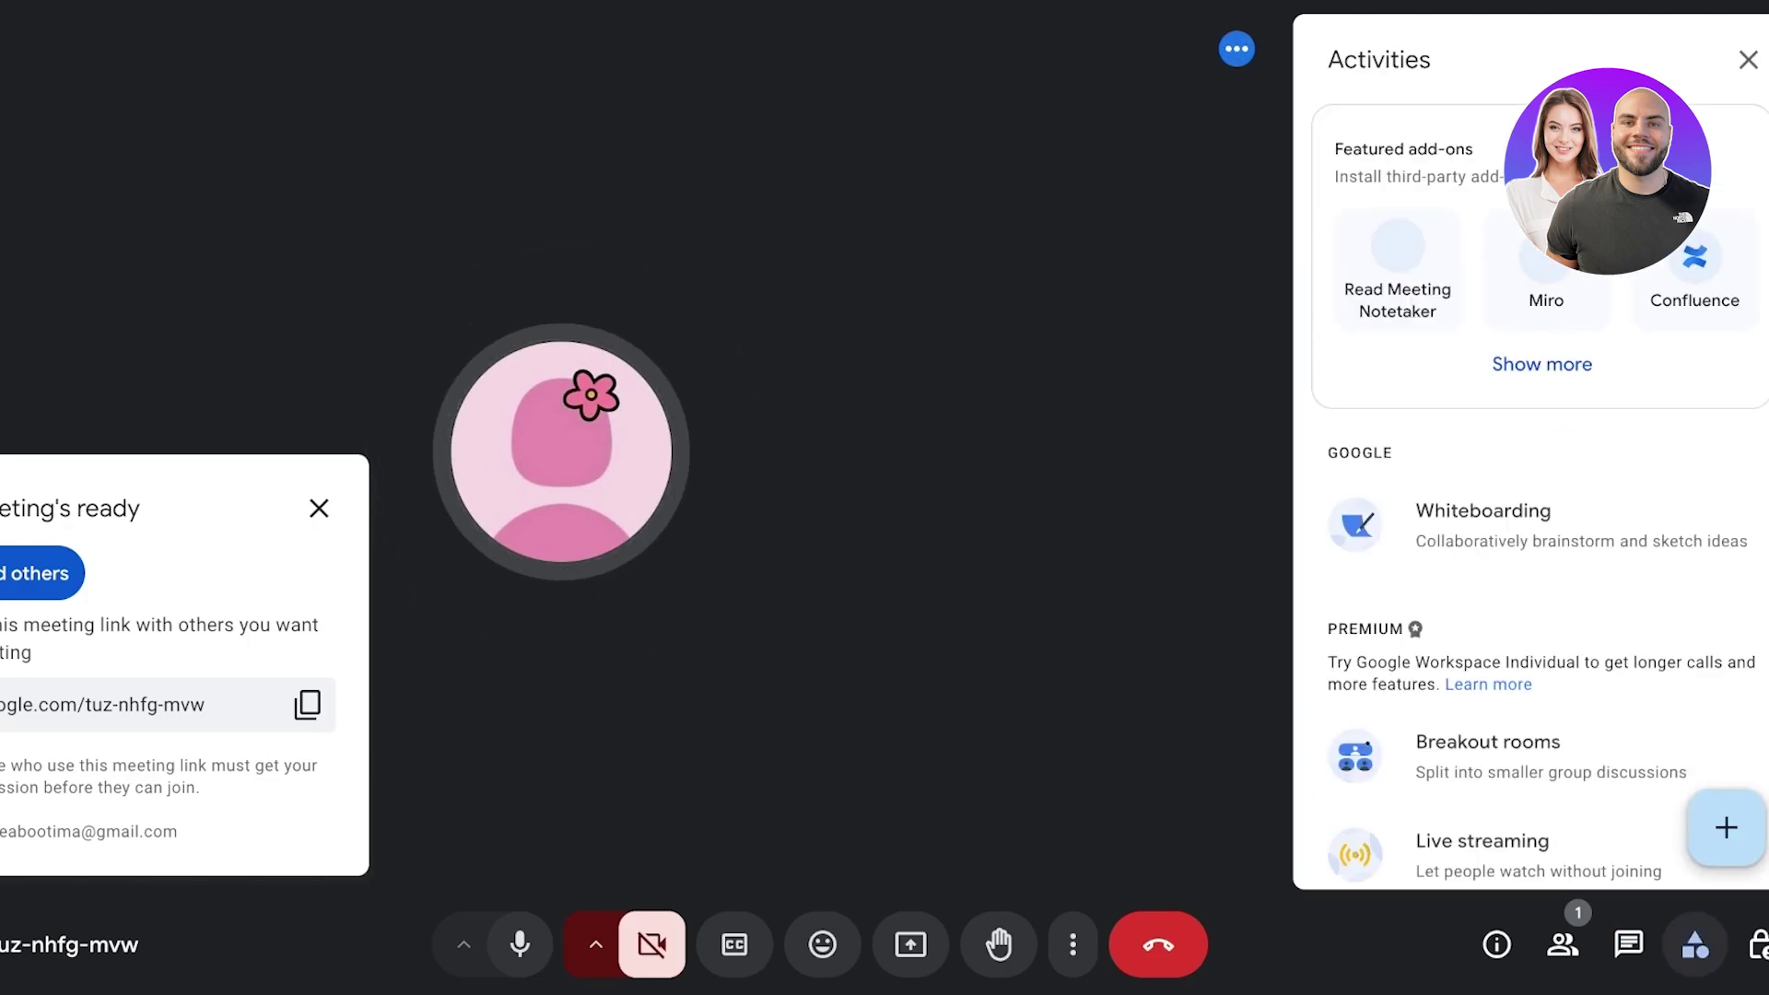
scroll(1529, 525, "down", 4)
scroll(1529, 553, "up", 4)
scroll(1530, 645, "down", 4)
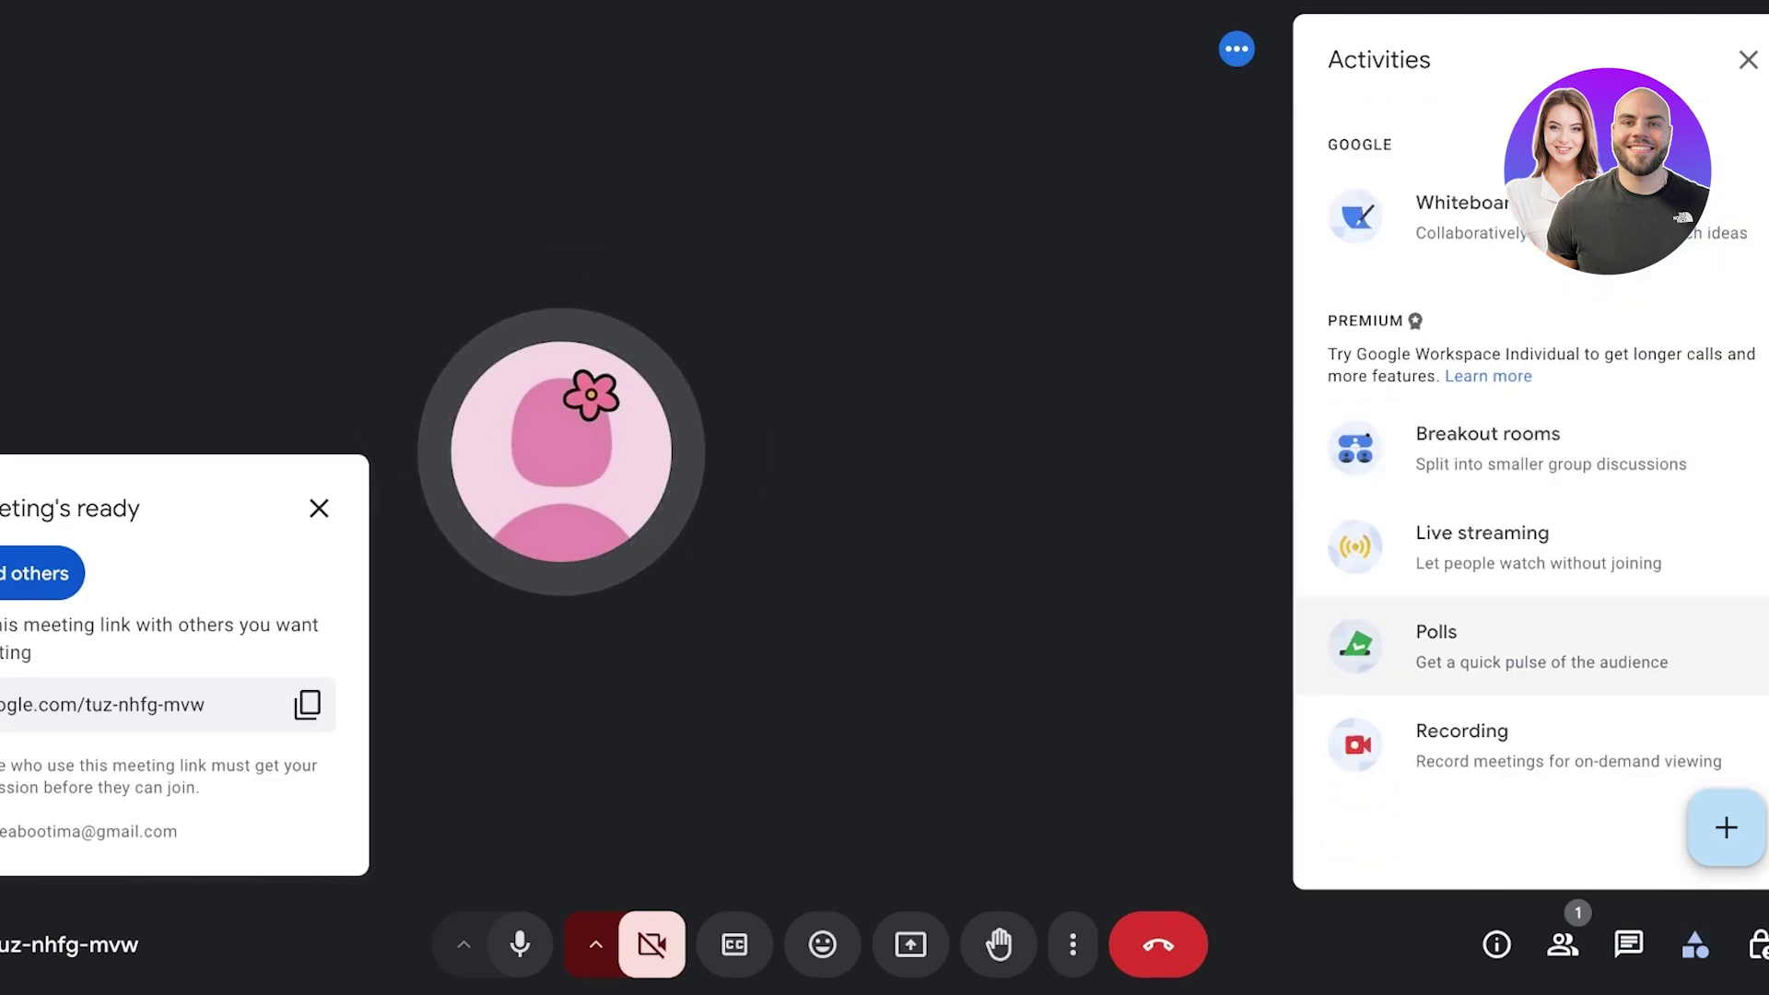
scroll(1529, 535, "up", 4)
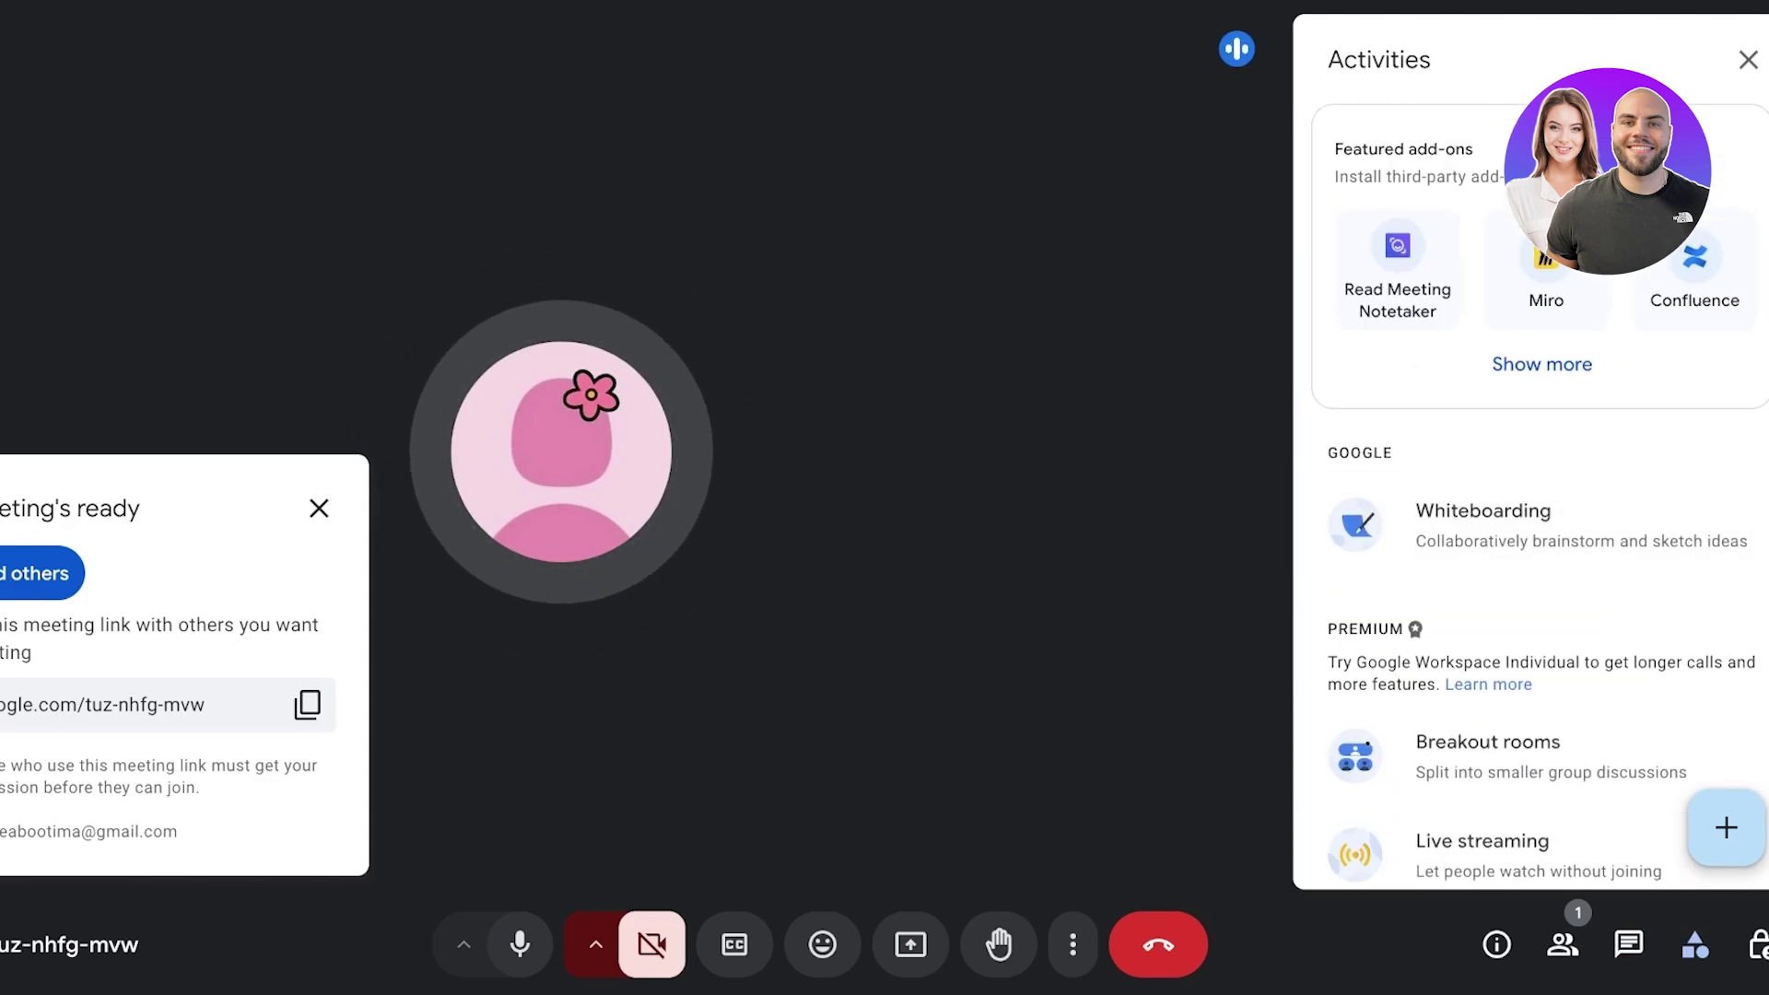
Step: View the host controls for meeting moderation, close them, and turn live captions on
left_click(1757, 944)
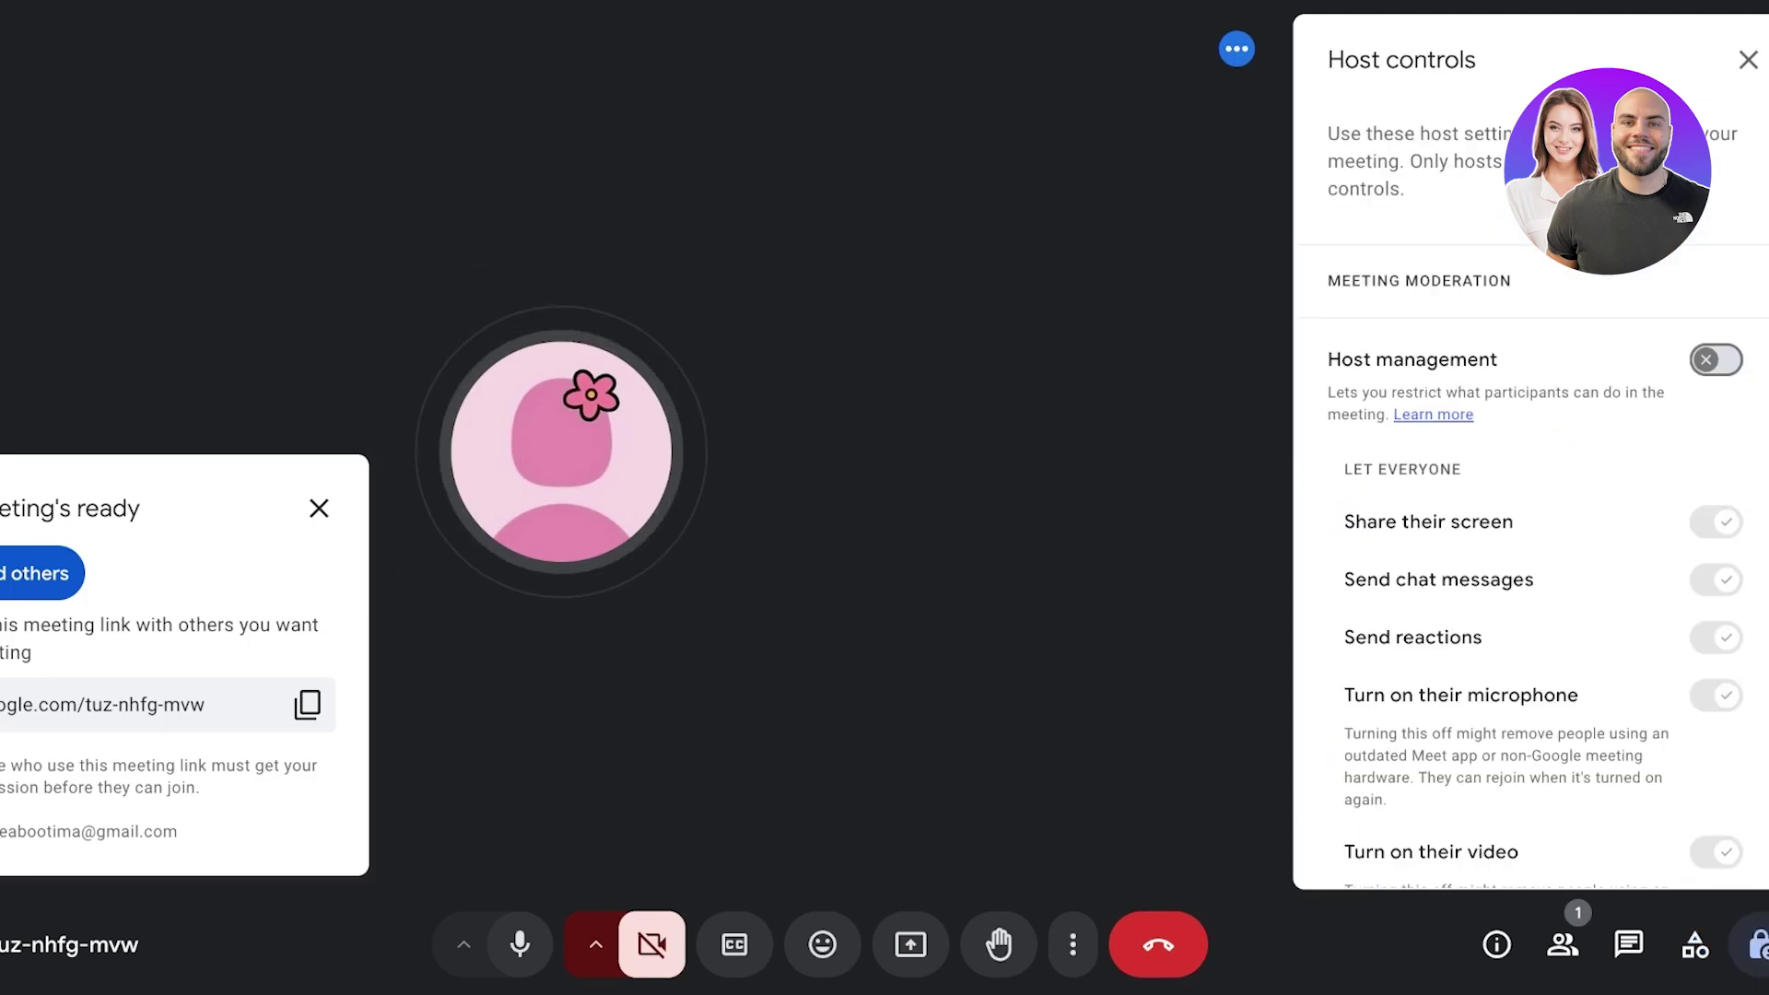
left_click(1748, 59)
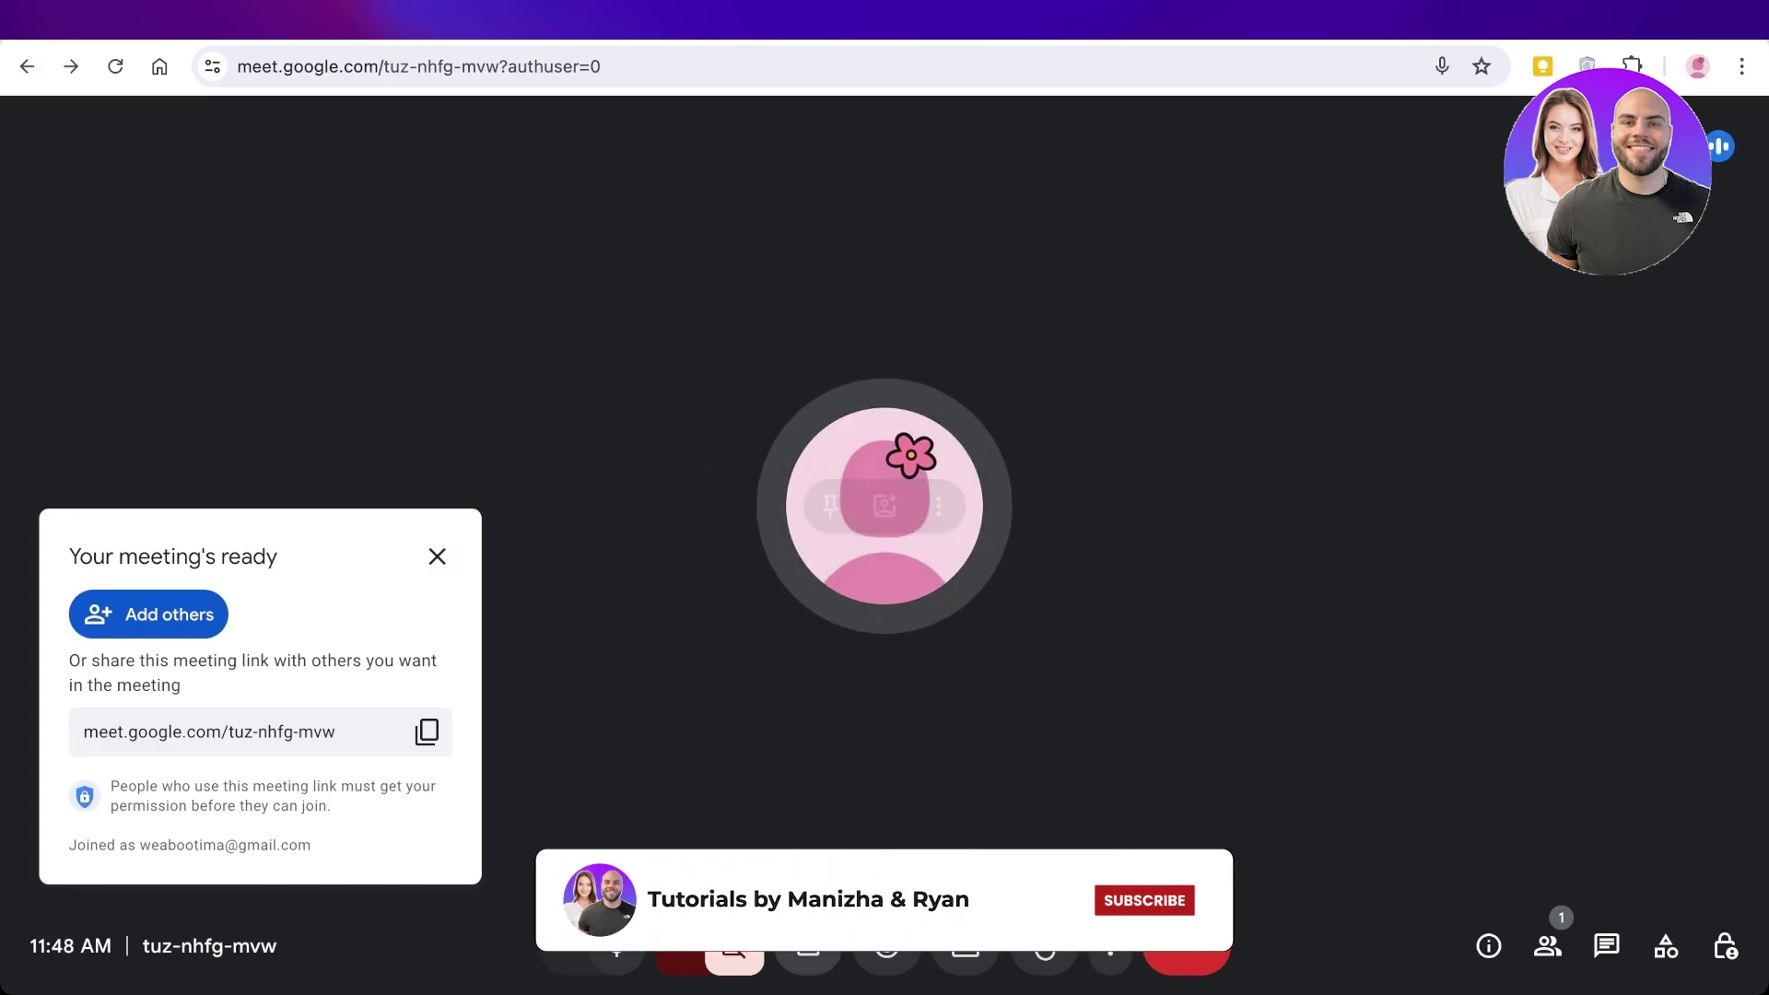
key("c")
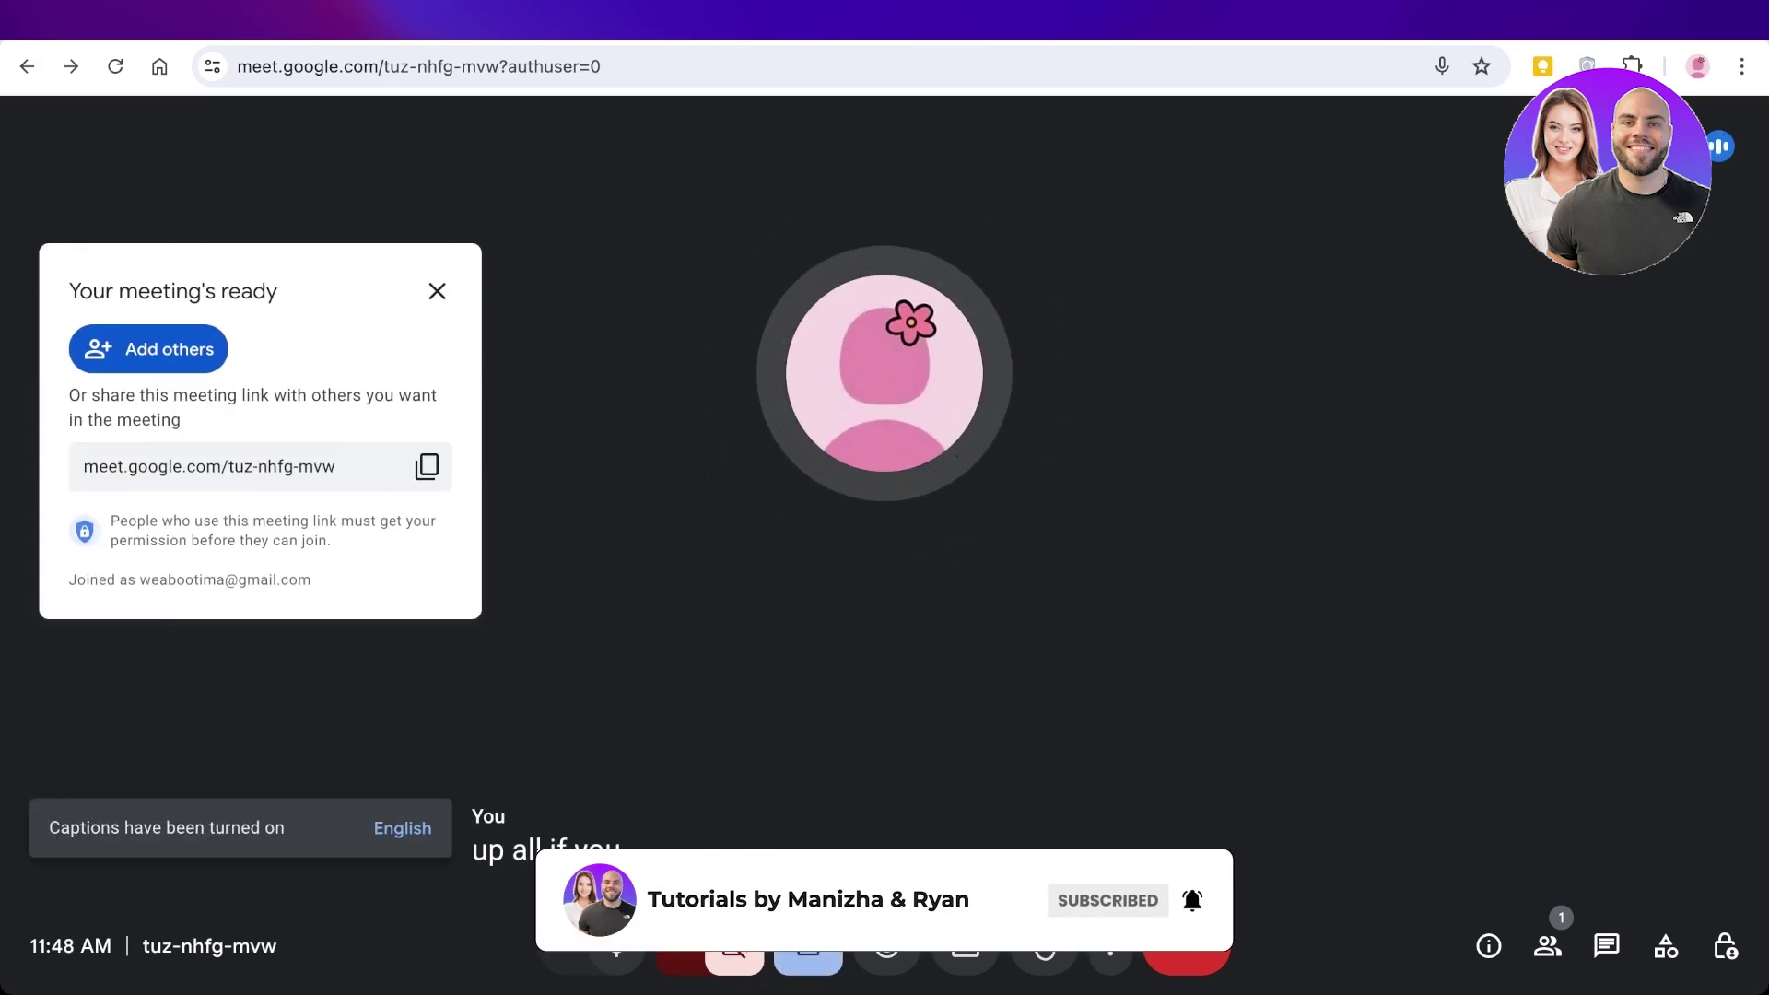